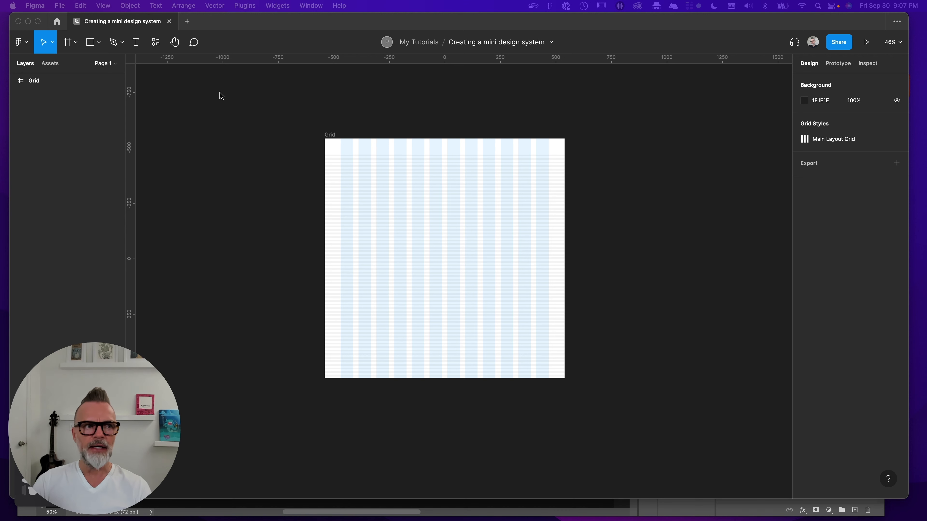
Open the team libraries from the file's assets and check the publish status of the current file's library
left_click(54, 65)
left_click(113, 83)
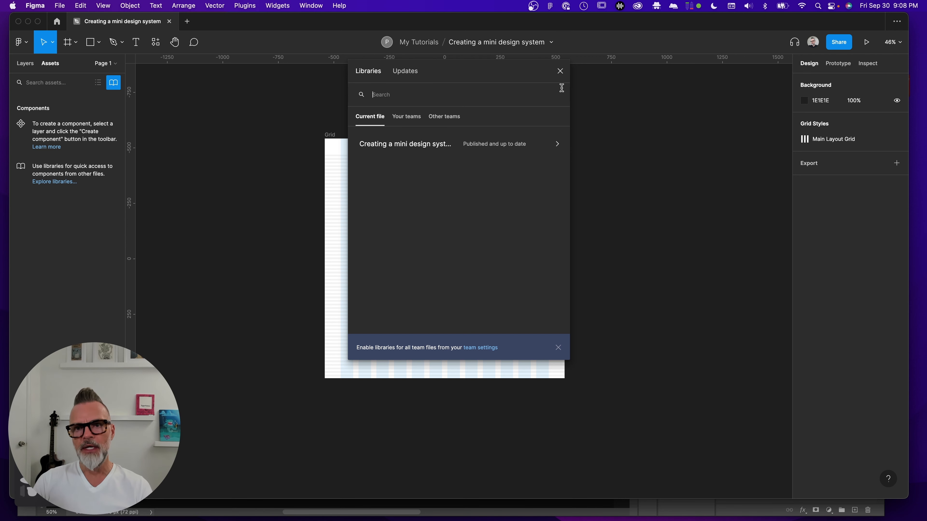
left_click(560, 72)
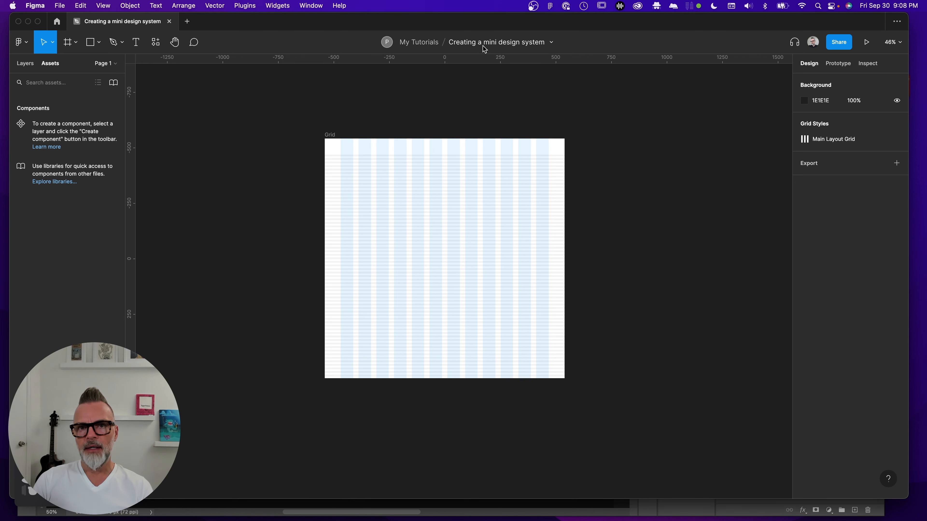
Rename the file as "Design System"
double_click(502, 42)
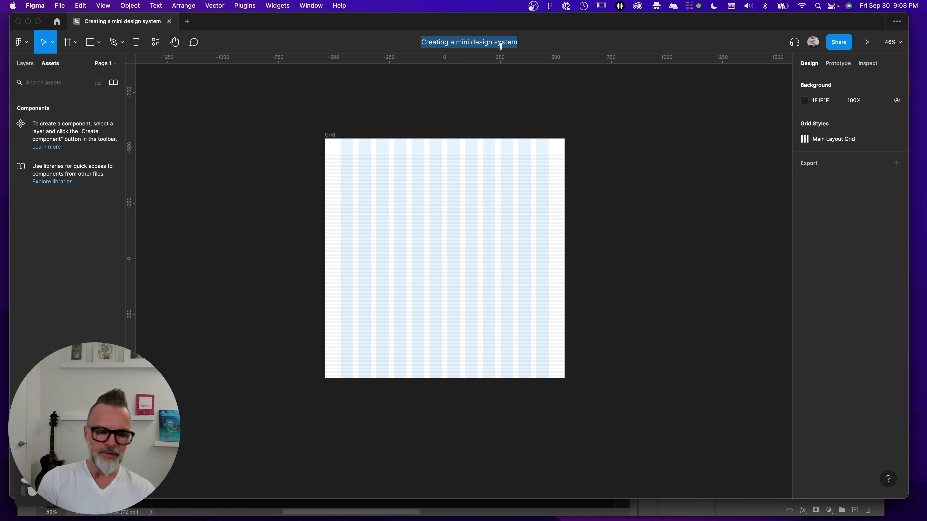
type("Design")
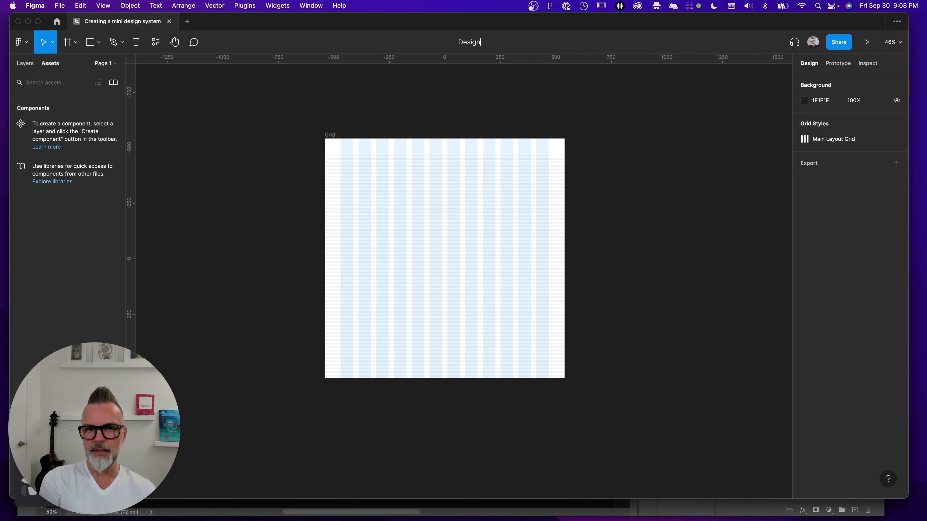
type(" System")
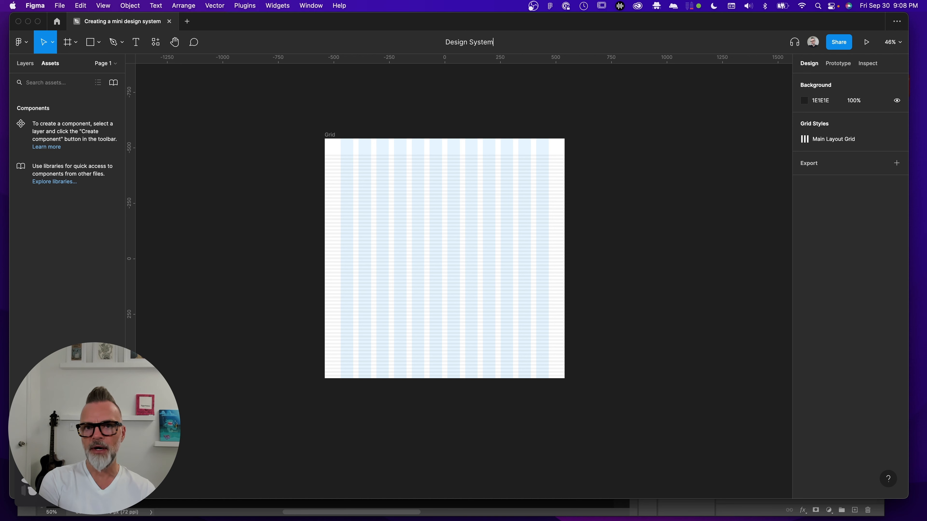
key("Return")
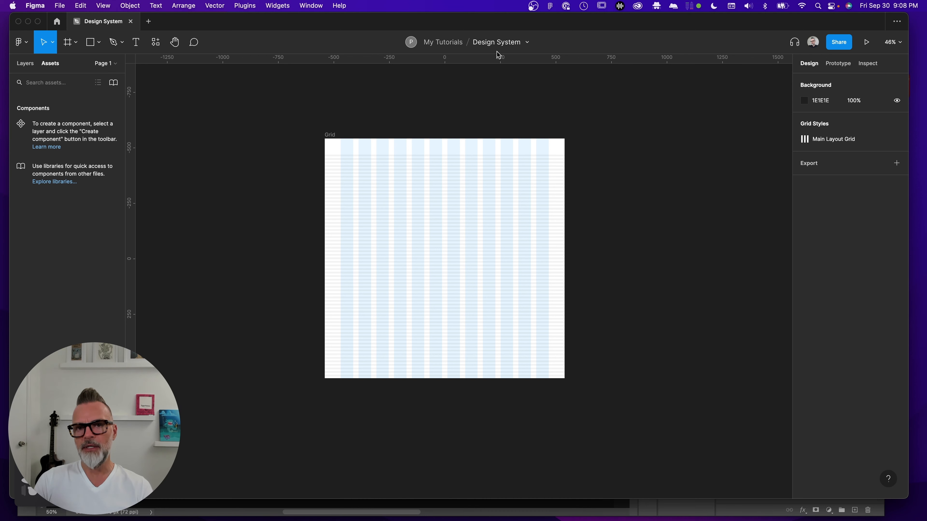
Check how the renamed file is listed among the current file's libraries
left_click(113, 82)
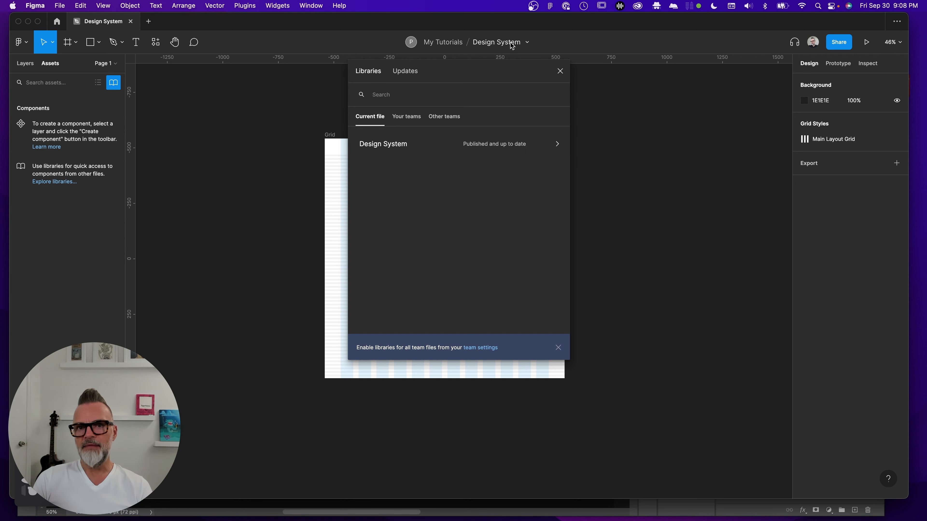
left_click_drag(471, 65, 462, 85)
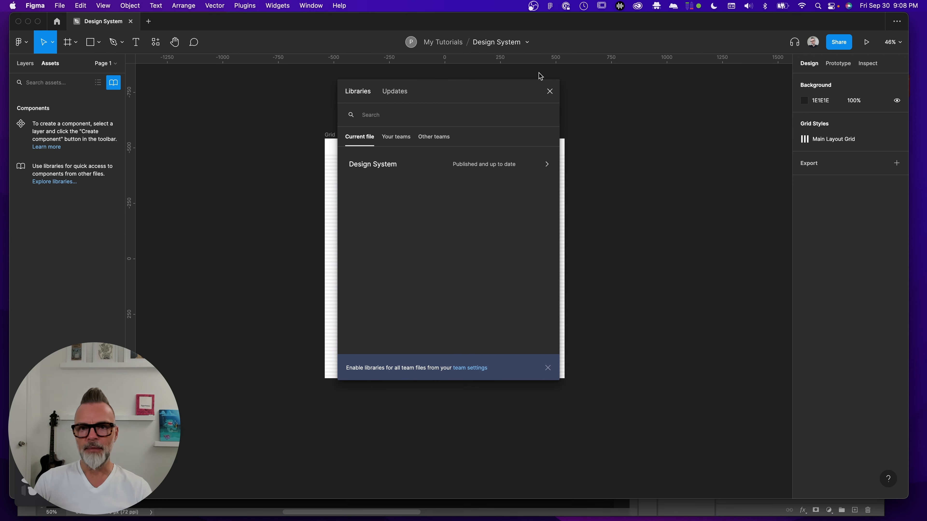
left_click(550, 92)
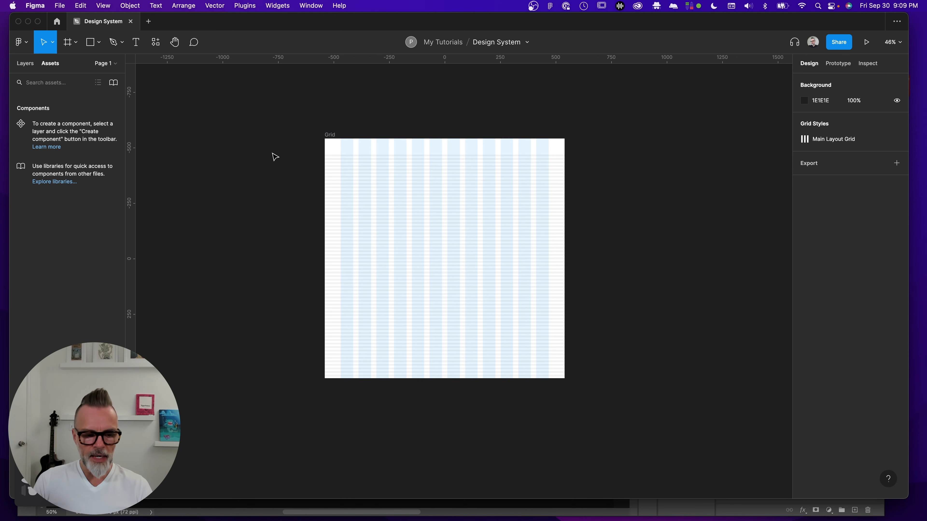
Switch to Photoshop and capture a screenshot of the tutorial cover artwork with its portrait, logo and colour and font samples
key("super+Tab")
key("super+Tab")
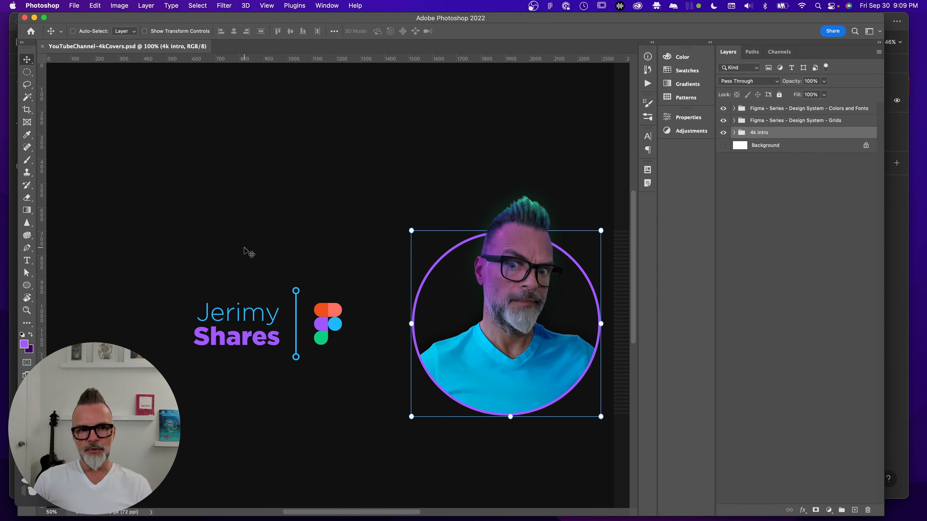
scroll(520, 265, "down", 2)
scroll(519, 263, "down", 2)
scroll(522, 263, "right", 8)
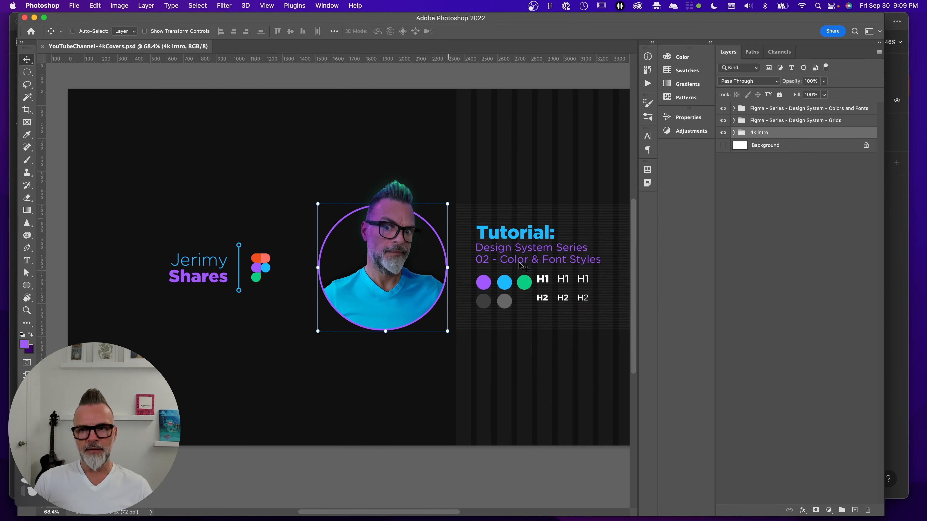
scroll(522, 263, "left", 4)
scroll(510, 256, "up", 3)
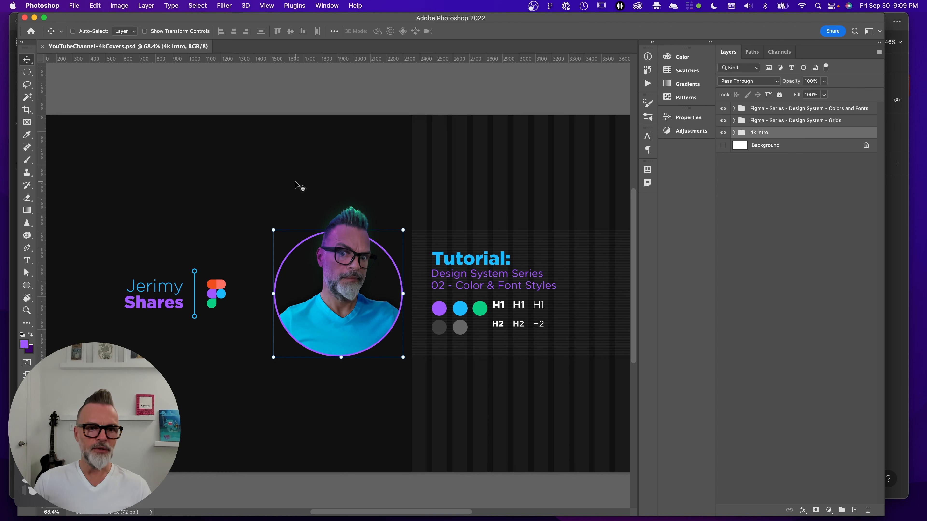
scroll(378, 183, "down", 3)
scroll(378, 182, "right", 1)
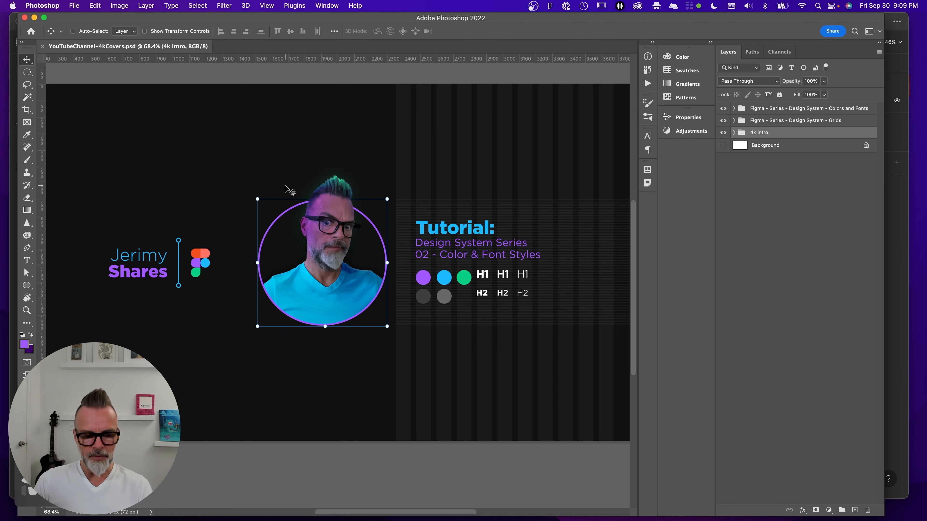
left_click_drag(70, 138, 593, 386)
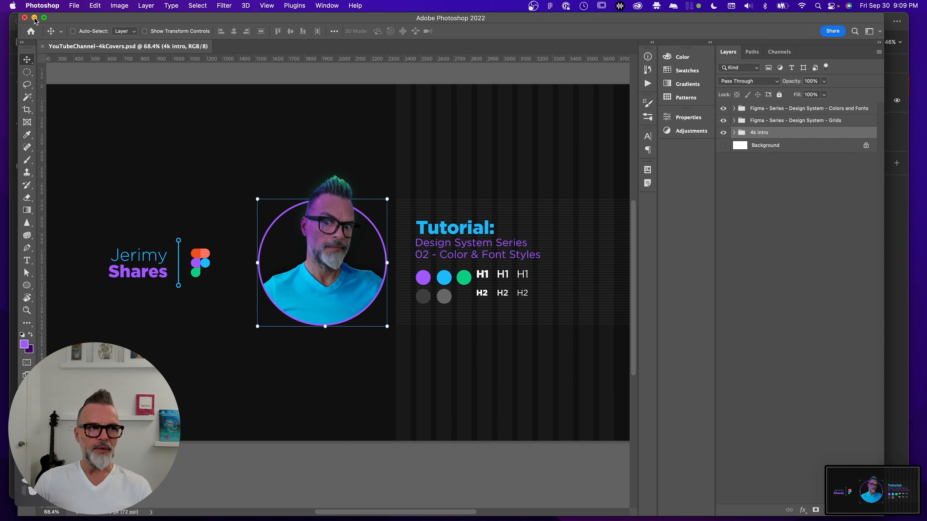
Switch back to Figma, shrink its window to expose the desktop, and place the screenshot image on the canvas
left_click(11, 25)
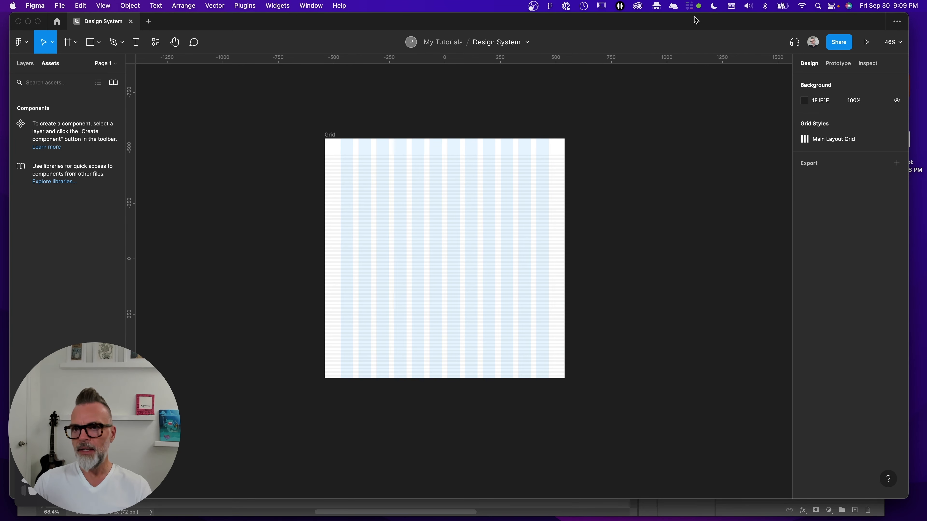
left_click_drag(906, 496, 878, 481)
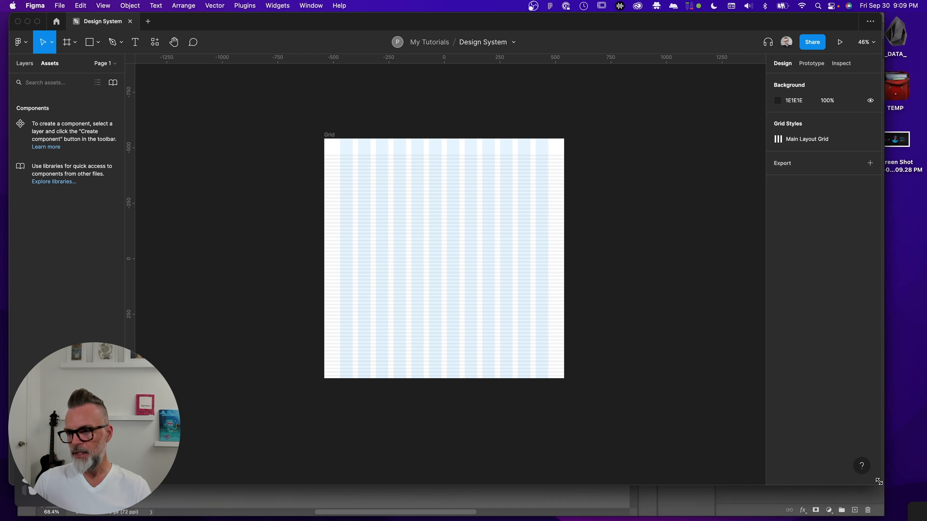
left_click_drag(897, 139, 675, 215)
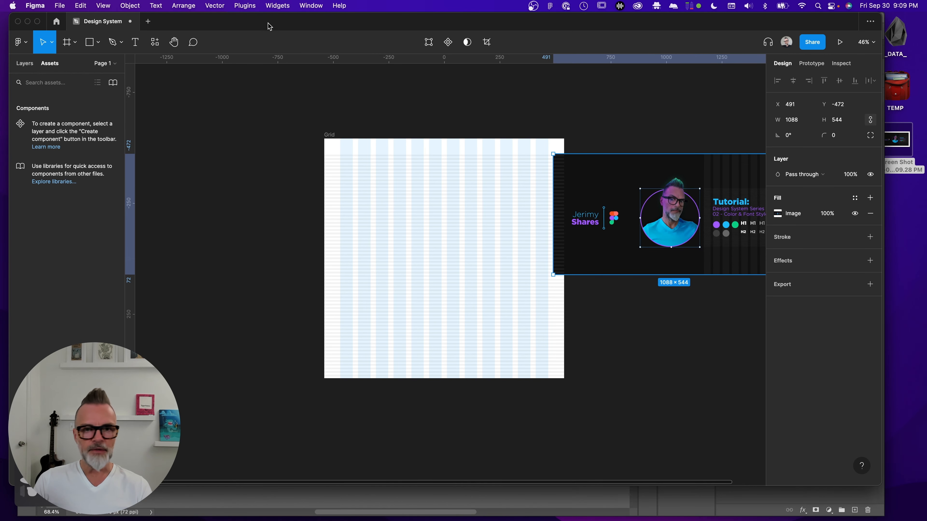
Move the cover screenshot off the Grid frame to the empty canvas on its right, level with the frame's lower half
scroll(562, 244, "right", 5)
left_click_drag(522, 180, 583, 233)
scroll(583, 233, "right", 5)
left_click_drag(505, 216, 511, 263)
scroll(583, 185, "left", 5)
left_click(596, 183)
scroll(575, 302, "right", 3)
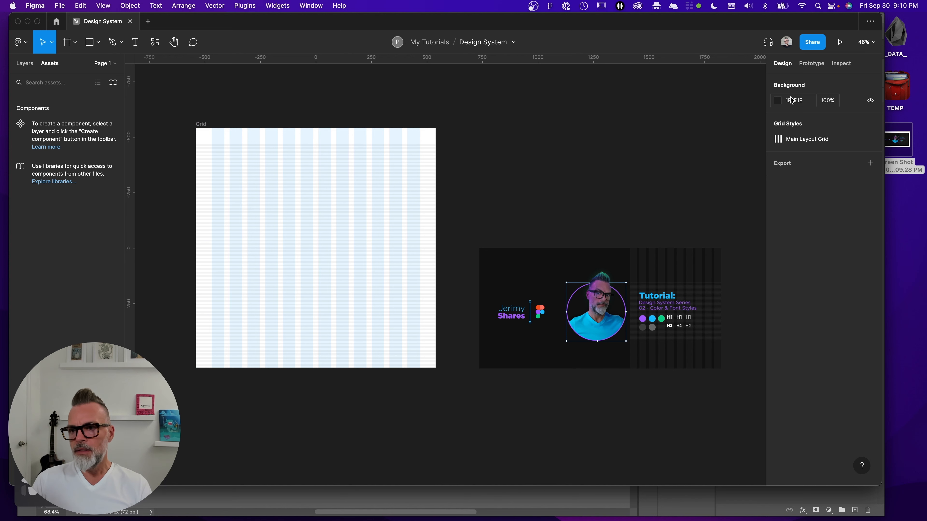
Try the cover image's near-black 101010 as the canvas background colour and undo the change
left_click(778, 100)
left_click(664, 247)
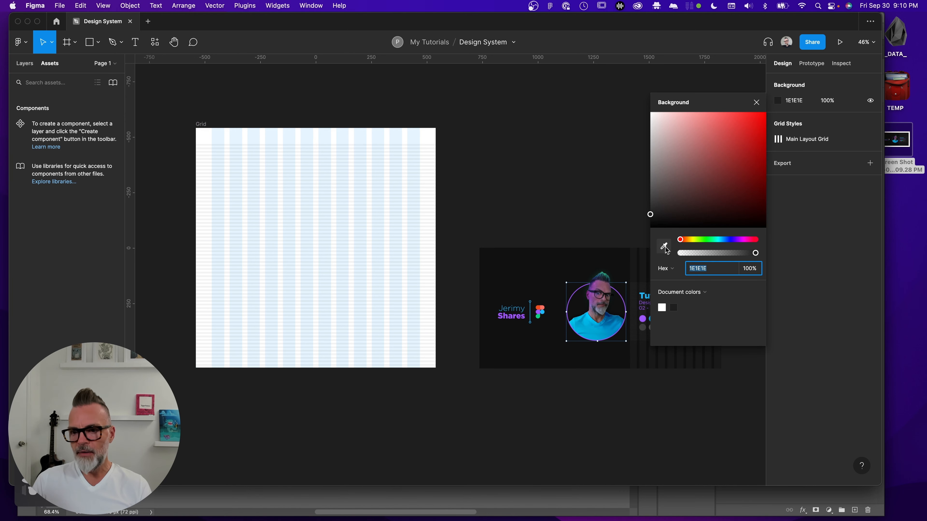
left_click(549, 276)
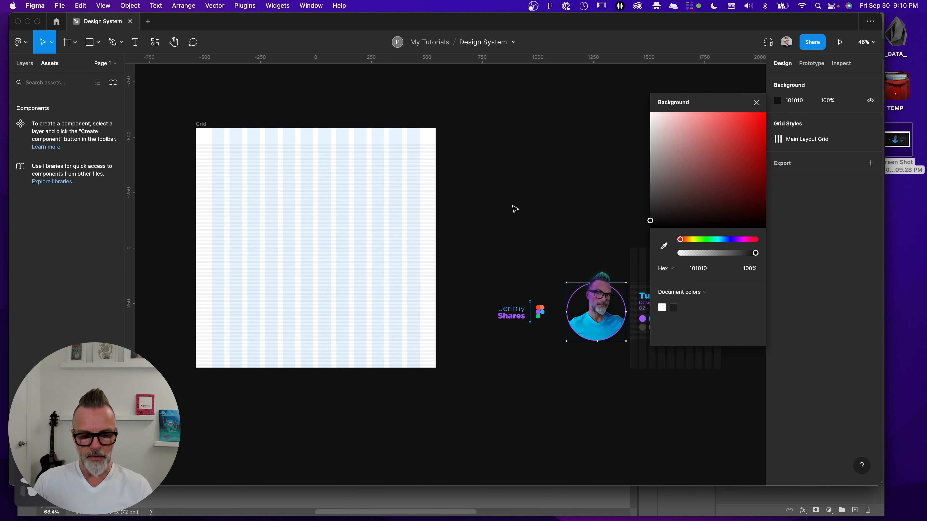
key("super+z")
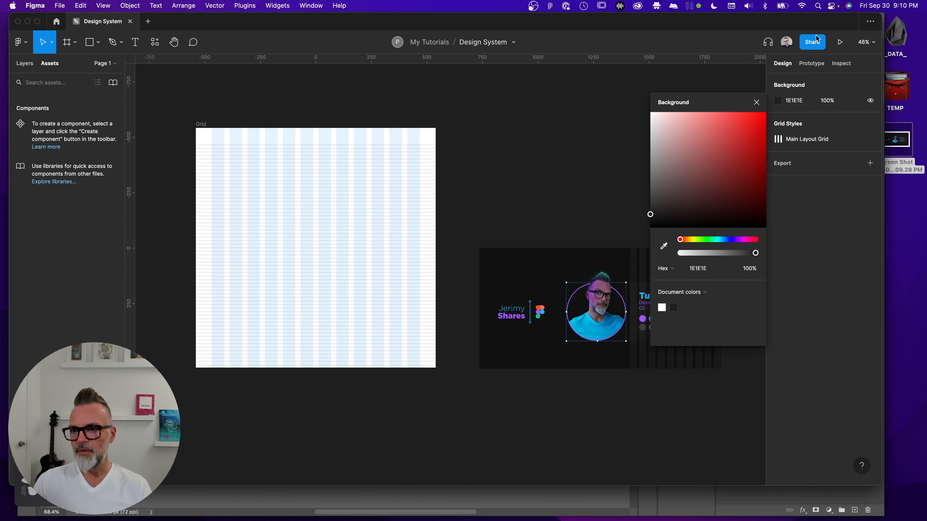
left_click(755, 103)
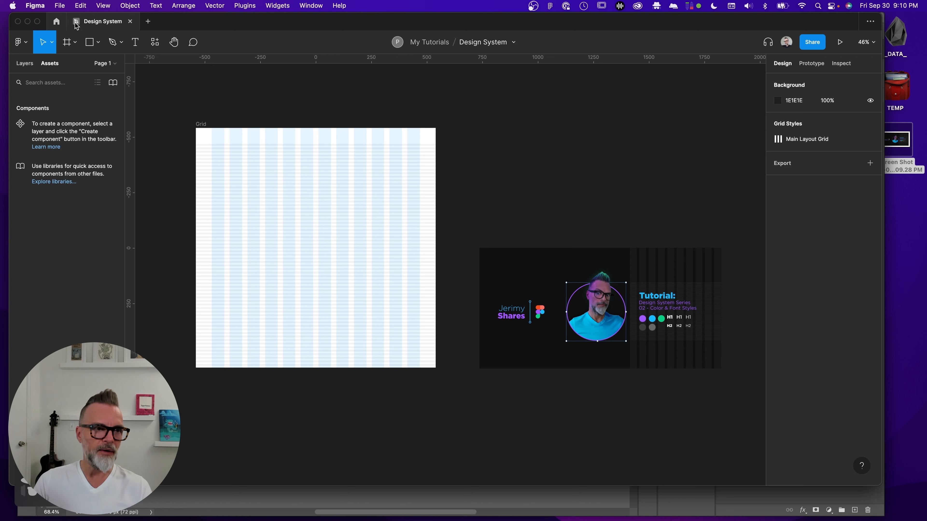
Draw a 56 × 56 circle in the first column of the Grid frame and move it up to Y 72
left_click(98, 42)
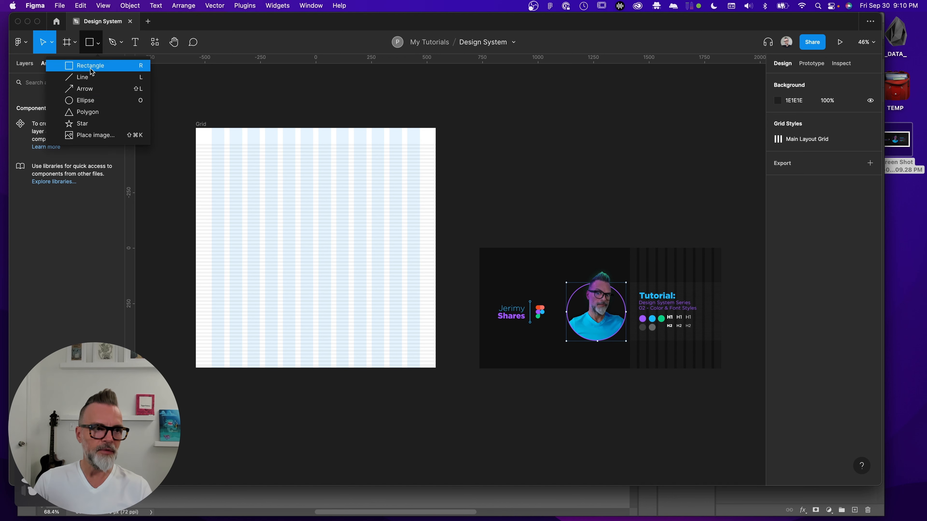
left_click(79, 101)
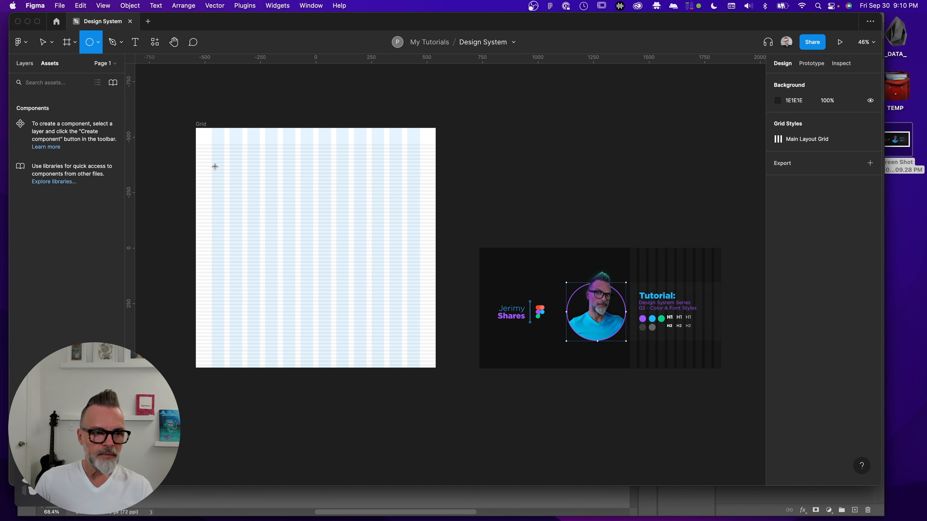
left_click_drag(212, 165, 219, 179)
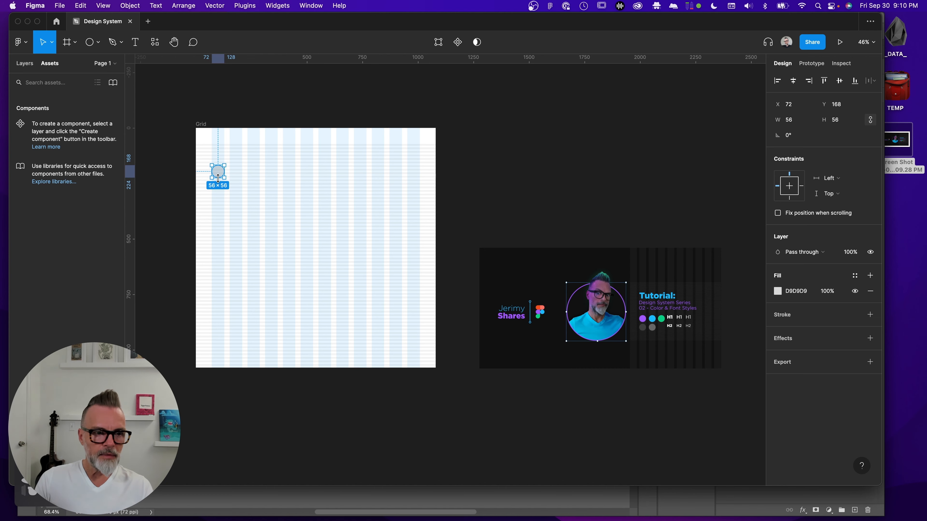
scroll(220, 180, "up", 10)
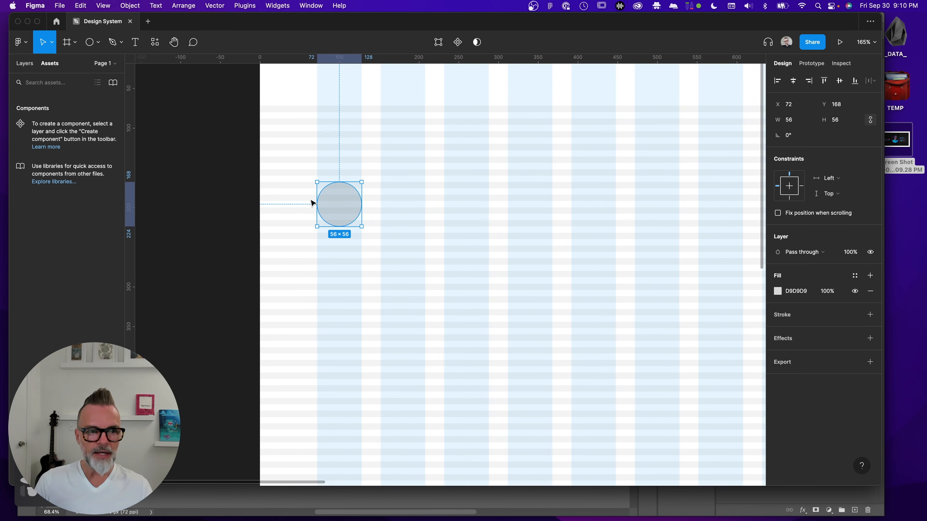
scroll(312, 204, "left", 1)
scroll(409, 240, "down", 4)
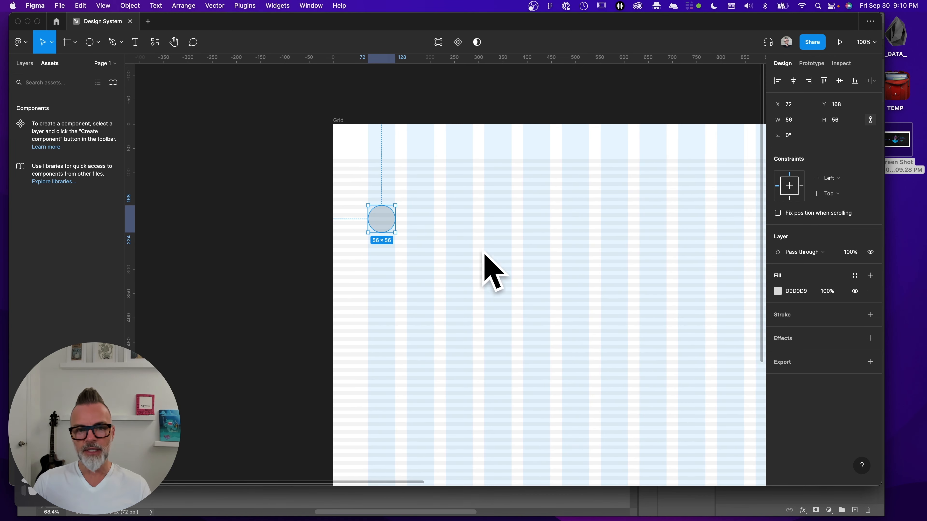
left_click_drag(388, 221, 388, 176)
scroll(401, 182, "down", 5)
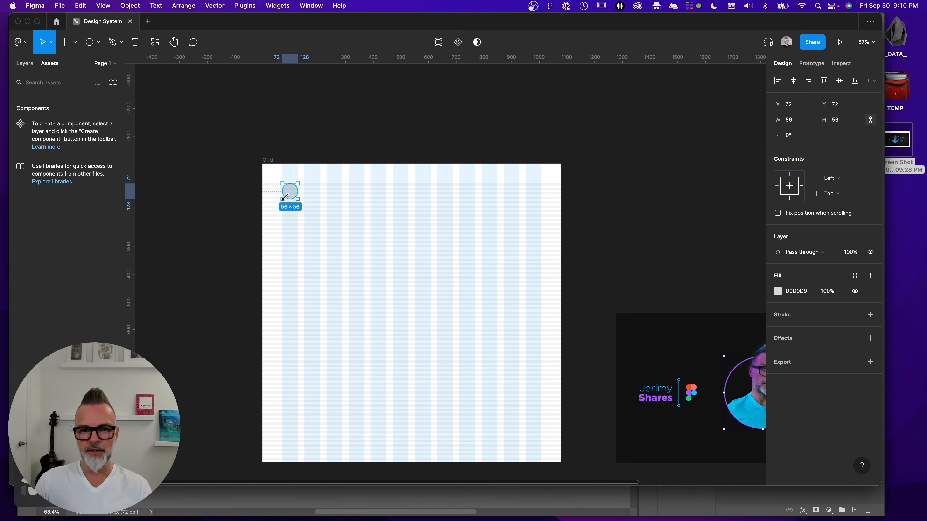
Move the circle to Y 96 in the first column and duplicate it into the next three grid columns
left_click_drag(292, 197, 303, 183)
scroll(288, 198, "up", 10)
left_click_drag(306, 207, 658, 229)
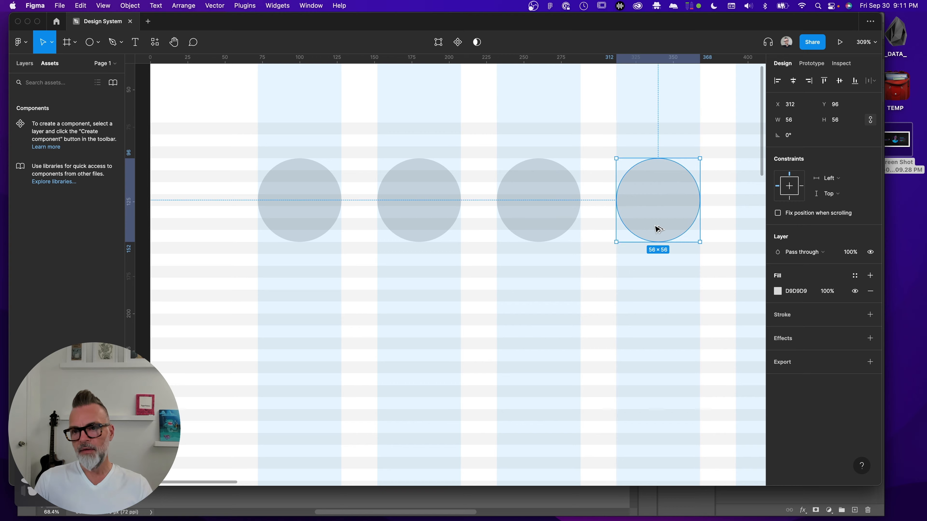
Move the cover screenshot above the Grid frame, roughly lined up with the frame's left and right edges
scroll(446, 247, "down", 10)
scroll(445, 259, "right", 8)
scroll(445, 258, "down", 5)
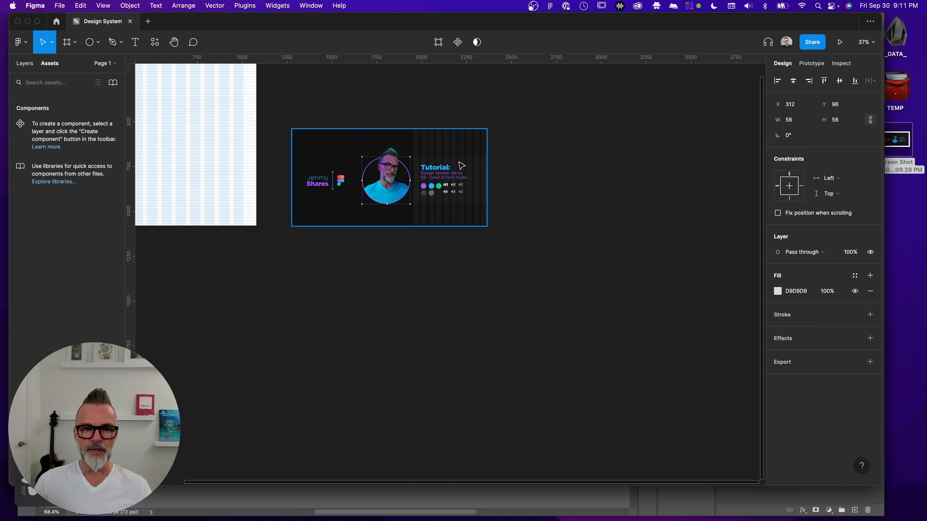
scroll(461, 164, "left", 2)
left_click(436, 210)
scroll(437, 285, "up", 5)
scroll(437, 284, "left", 4)
left_click_drag(436, 209, 349, 145)
scroll(351, 144, "up", 1)
left_click(616, 175)
scroll(513, 209, "right", 2)
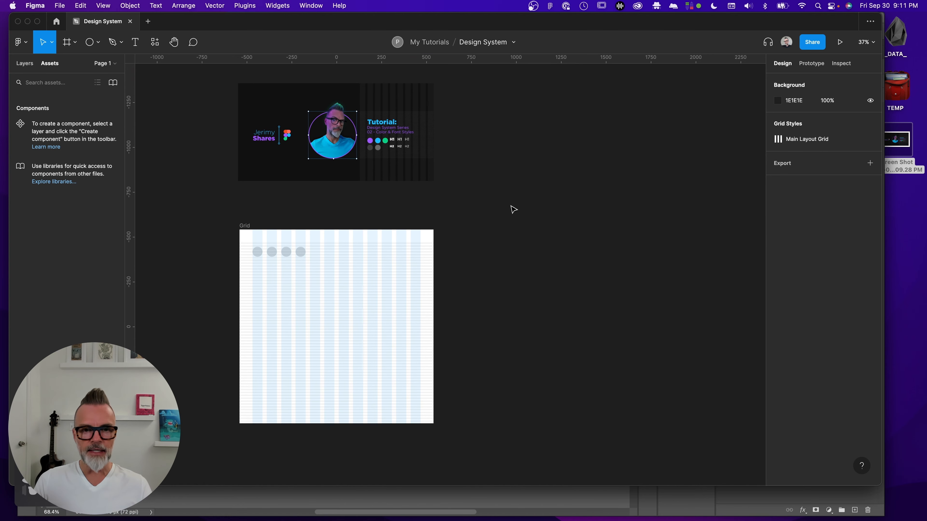
scroll(463, 200, "down", 2)
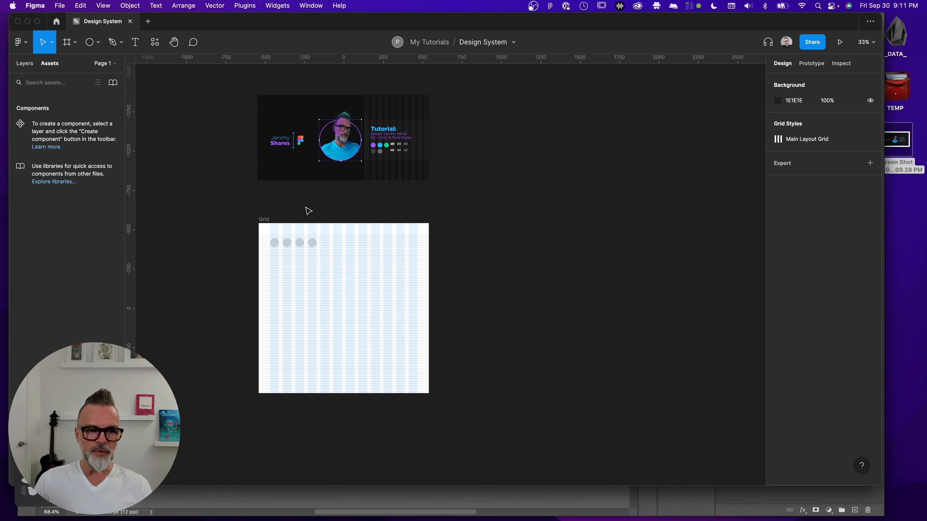
Delete the four grey circles from the Grid frame
left_click(275, 244)
left_click(287, 244, "shift")
left_click(301, 244, "shift")
left_click(312, 243, "shift")
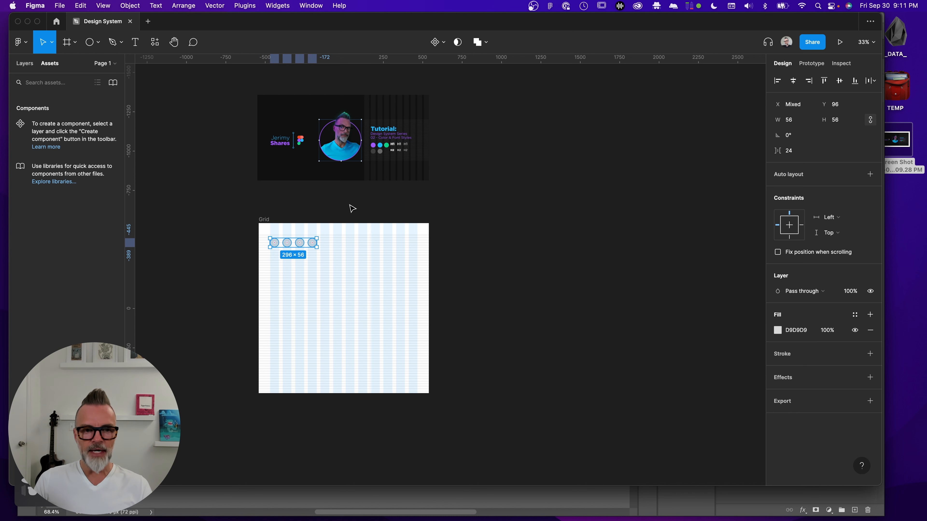
left_click(349, 206)
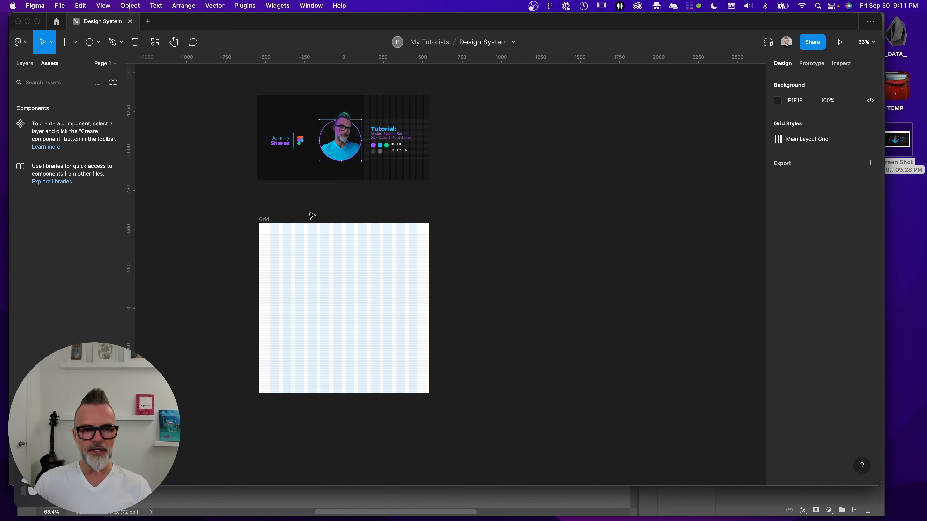
scroll(369, 213, "right", 4)
scroll(369, 213, "down", 1)
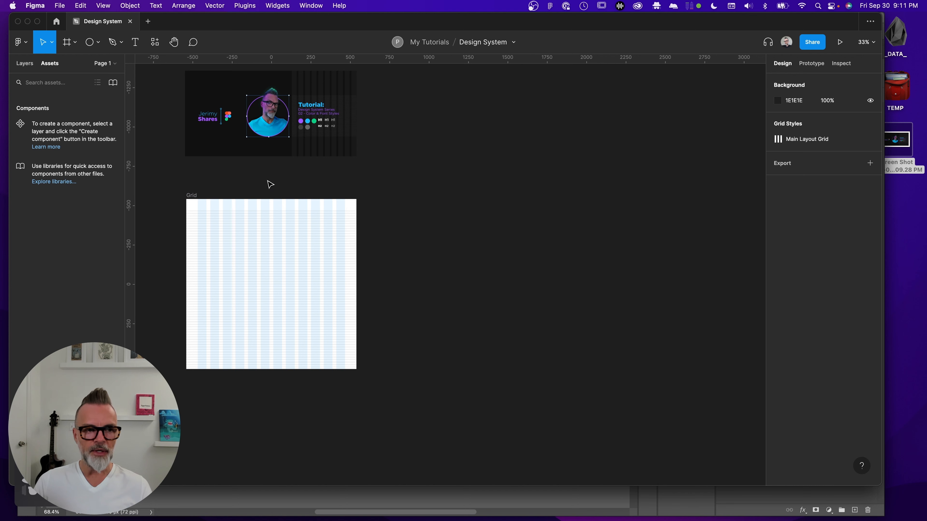
Duplicate the Grid frame beside the original at X 732 and rename the copy Colors
left_click(195, 198)
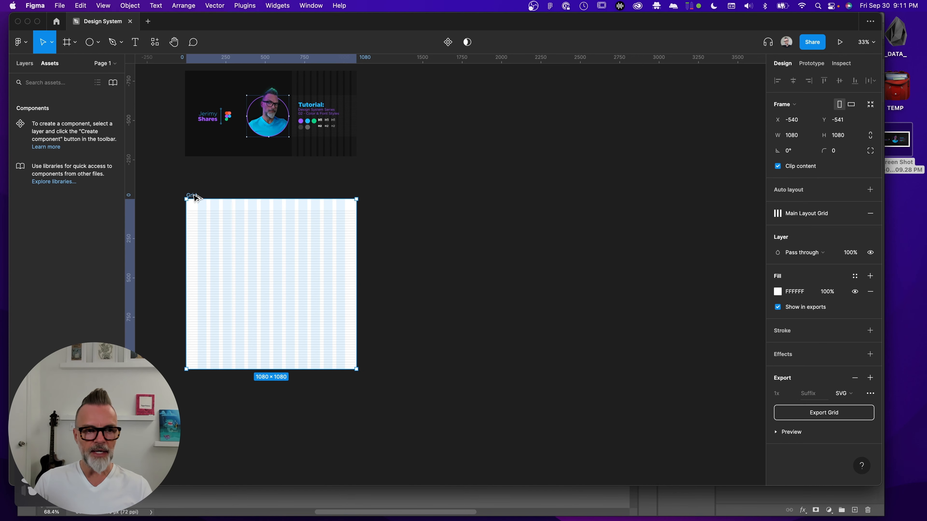
left_click_drag(194, 197, 395, 197)
double_click(392, 196)
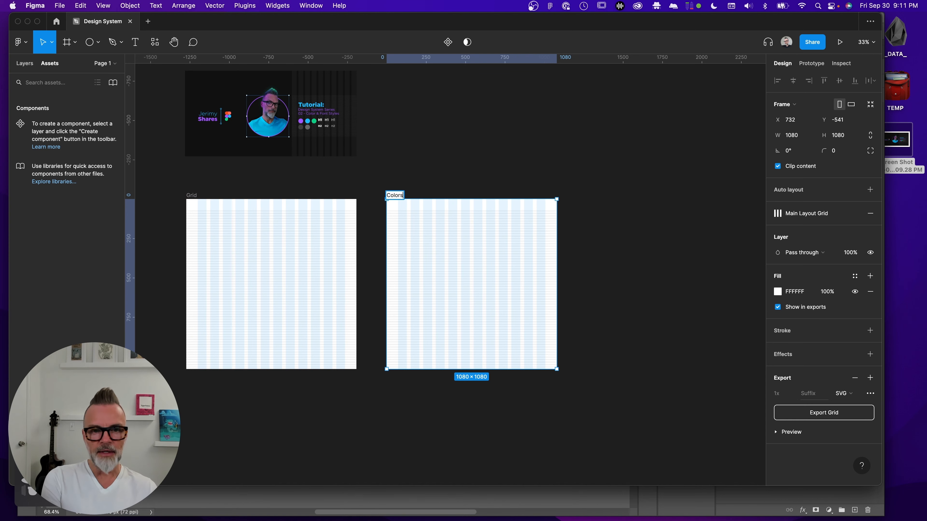
left_click(438, 157)
Duplicate the Colors frame to its right at X 2004 and rename the copy Fonts
left_click_drag(395, 198, 596, 196)
double_click(595, 195)
type("Fonts")
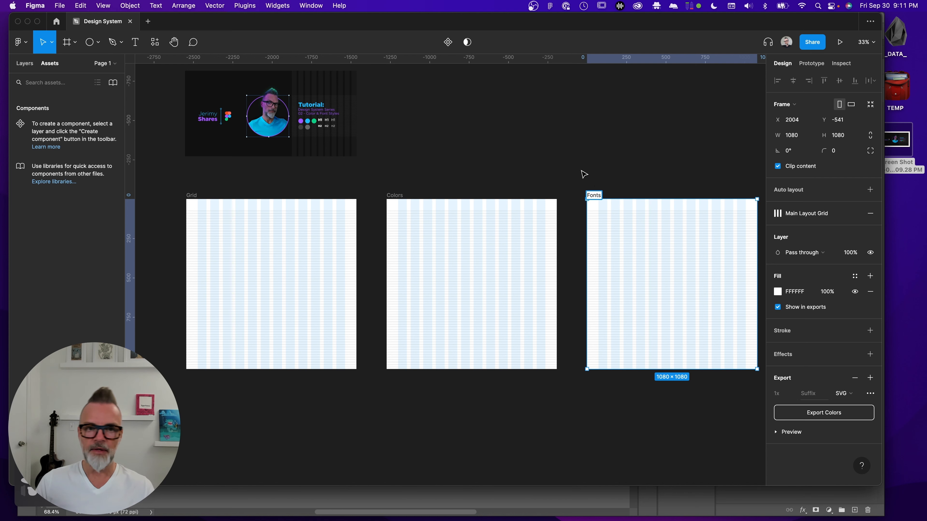
left_click(557, 160)
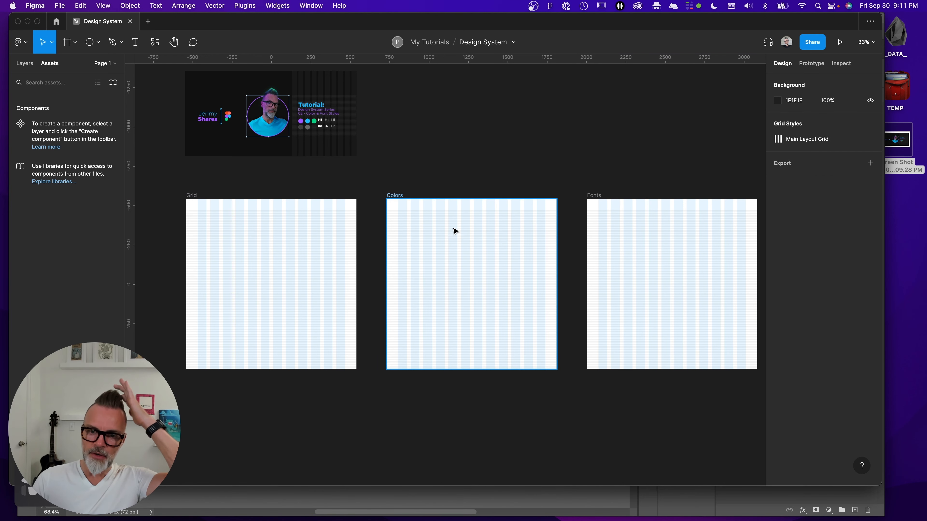
Move the cover screenshot from above the Grid frame to above the Colors frame, lined up with its left edge
scroll(490, 243, "down", 3)
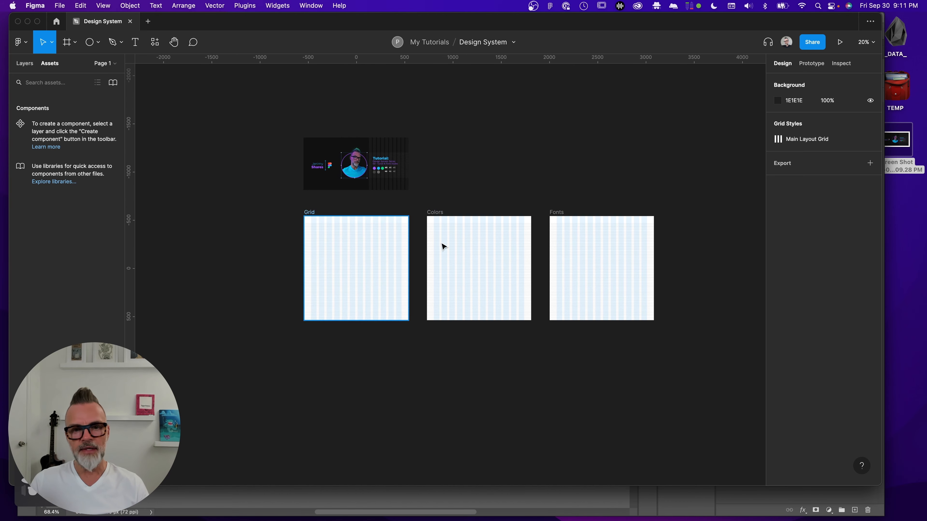
scroll(401, 226, "right", 3)
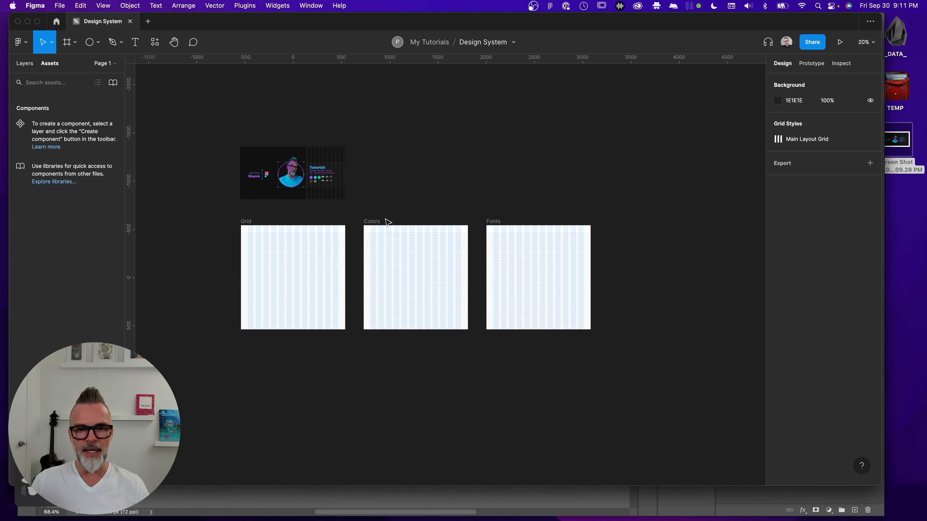
scroll(370, 223, "right", 2)
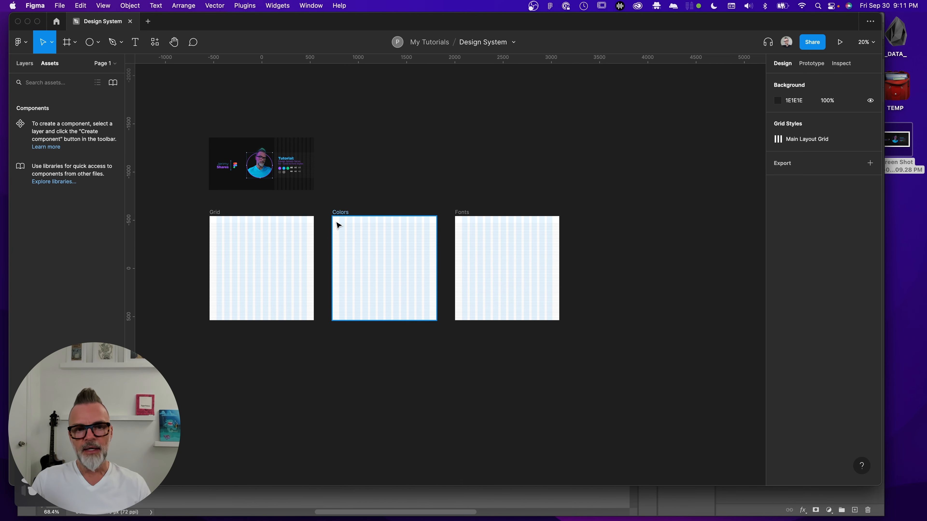
left_click(215, 212)
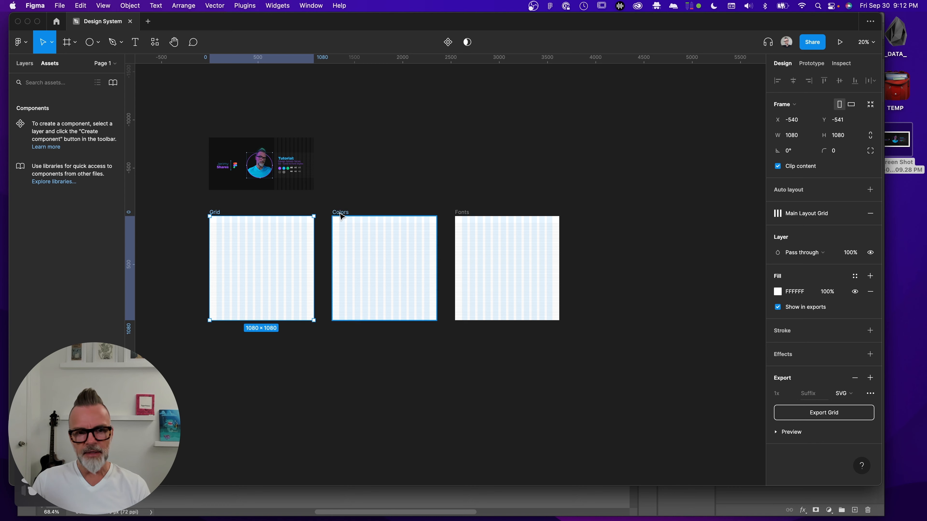
left_click(372, 213)
left_click(461, 215)
left_click_drag(251, 180, 372, 183)
left_click(367, 206)
Draw a 56 × 56 circle in the Colors frame's first column at Y 136 and duplicate it into the next three columns
scroll(345, 226, "up", 5)
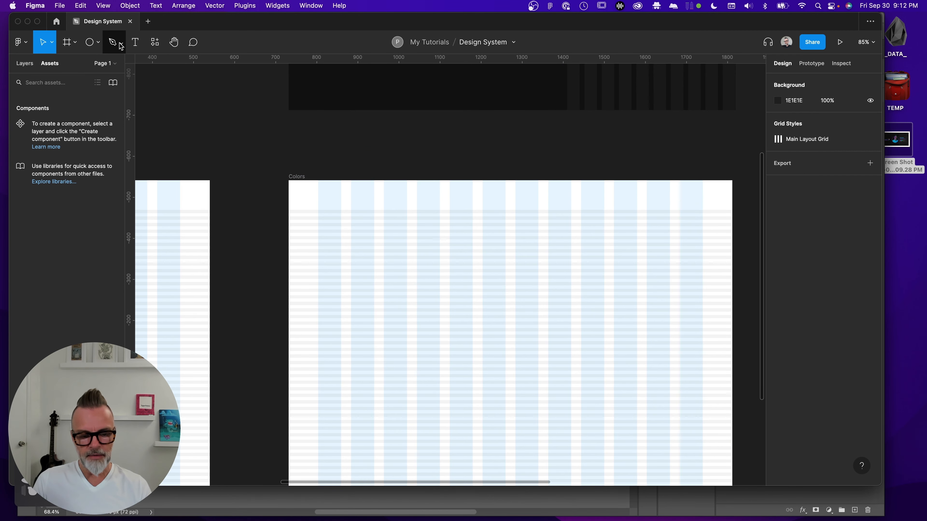
key("c")
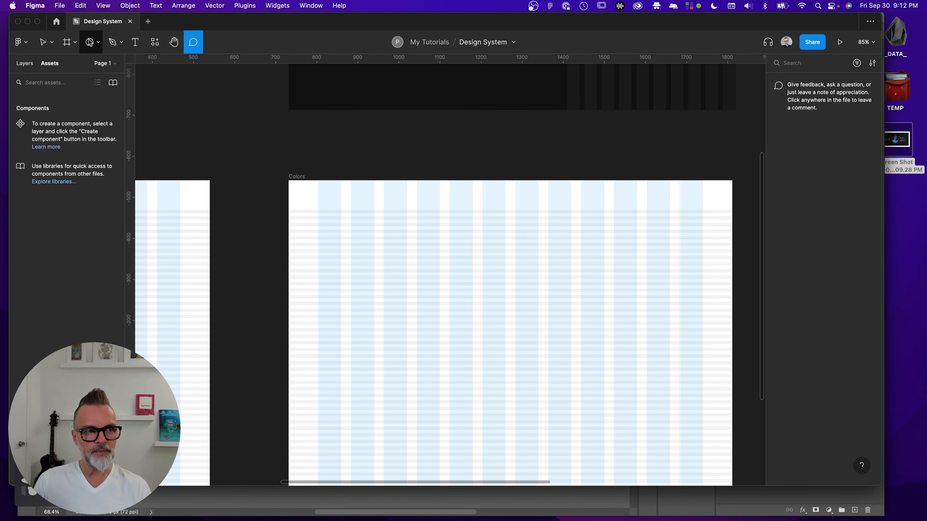
key("o")
mouse_move(319, 237)
left_mouse_down()
mouse_move(341, 259)
mouse_move(428, 255)
left_mouse_up()
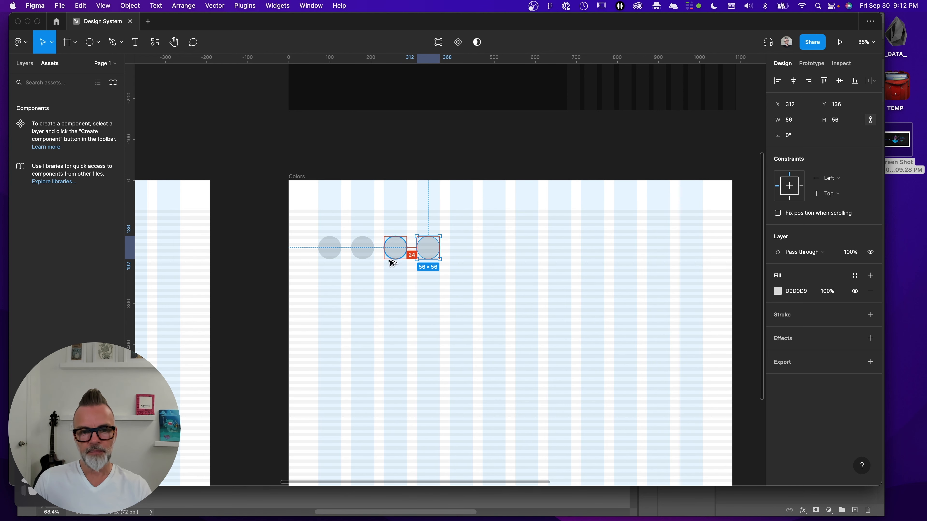
Select the row of four circles and duplicate it twice downward, placing the copies at Y 224 and Y 312
left_click(332, 249)
left_click(371, 257, "shift")
left_click(403, 255, "shift")
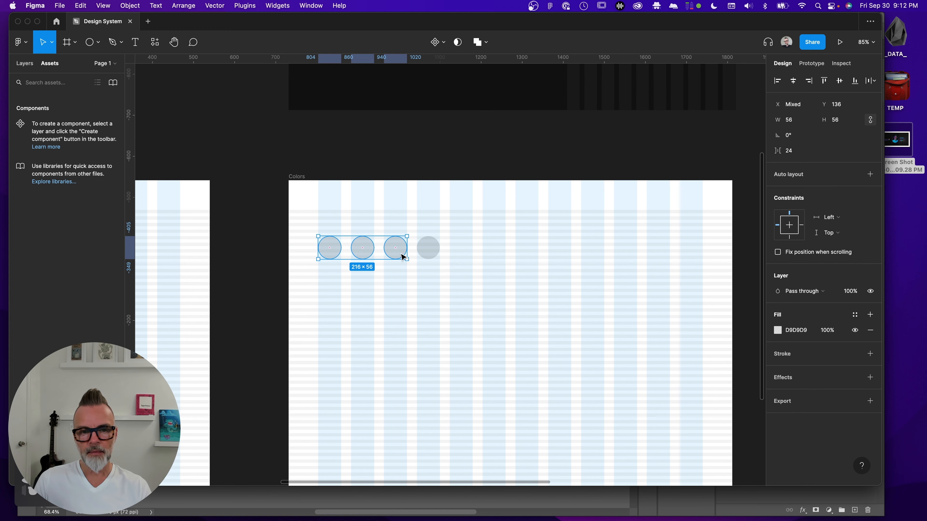
left_click(424, 256, "shift")
left_click_drag(395, 257, 402, 332)
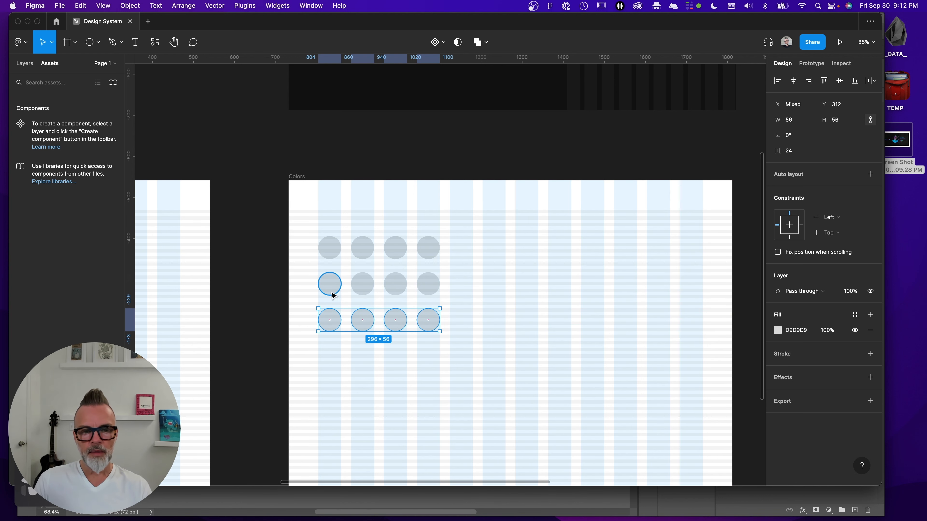
Move the second row of circles up to Y 216 and the third row up to Y 296, leaving 24 px gaps
left_click_drag(241, 266, 504, 302)
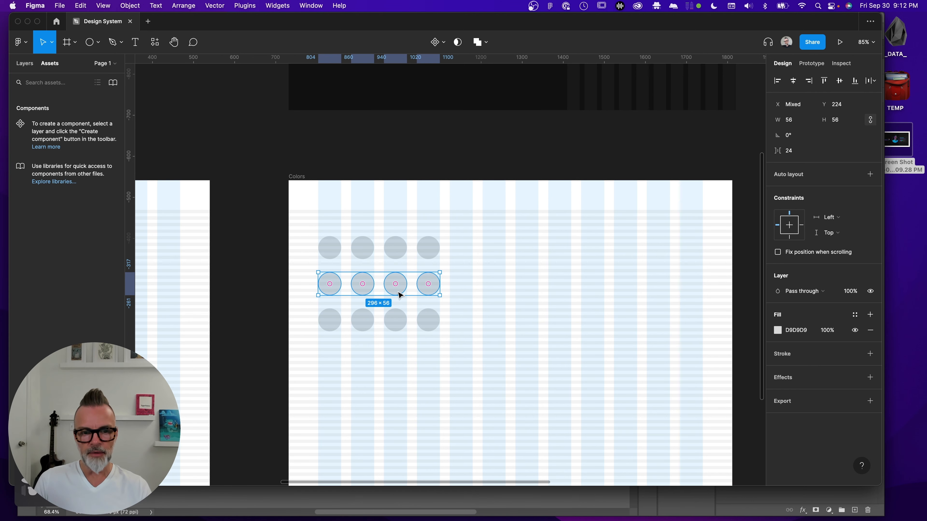
left_click_drag(403, 288, 400, 284)
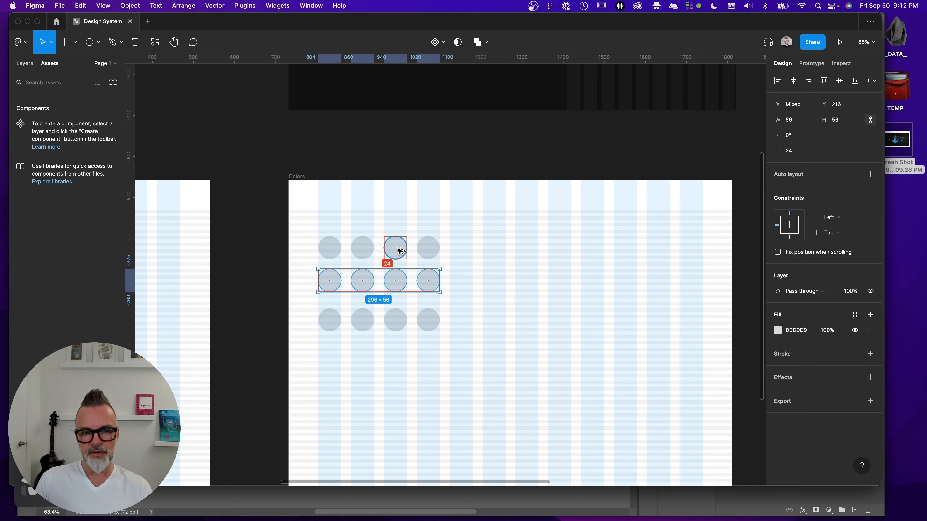
left_click_drag(467, 303, 318, 344)
left_click_drag(405, 322, 406, 315)
left_click(538, 335)
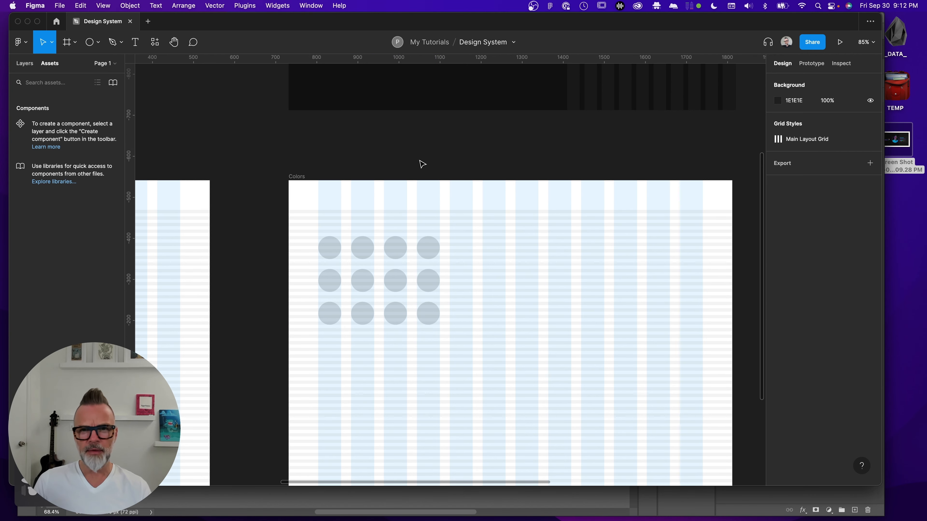
Fill the first circle of the top row with purple A158FF sampled from the Figma logo in the cover screenshot
scroll(422, 171, "up", 5)
scroll(422, 197, "down", 5)
scroll(428, 219, "up", 2)
scroll(433, 245, "down", 1)
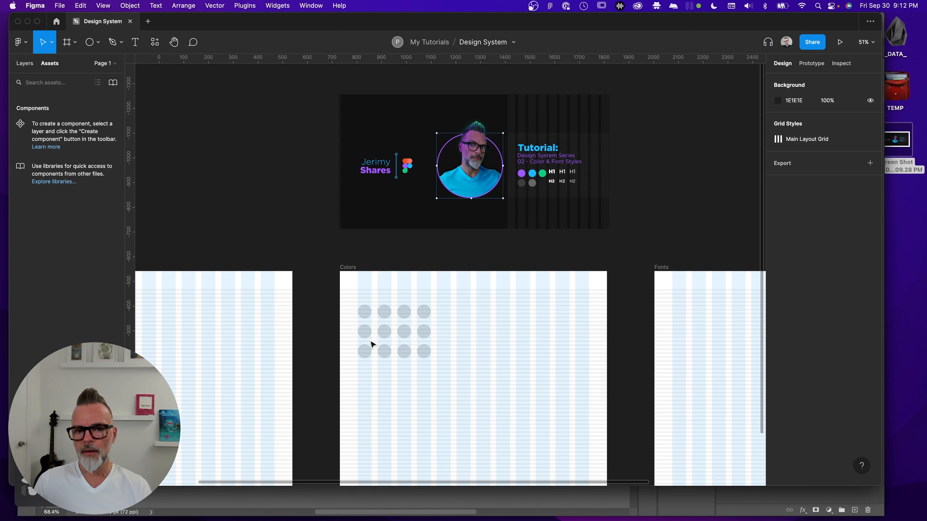
left_click(364, 312)
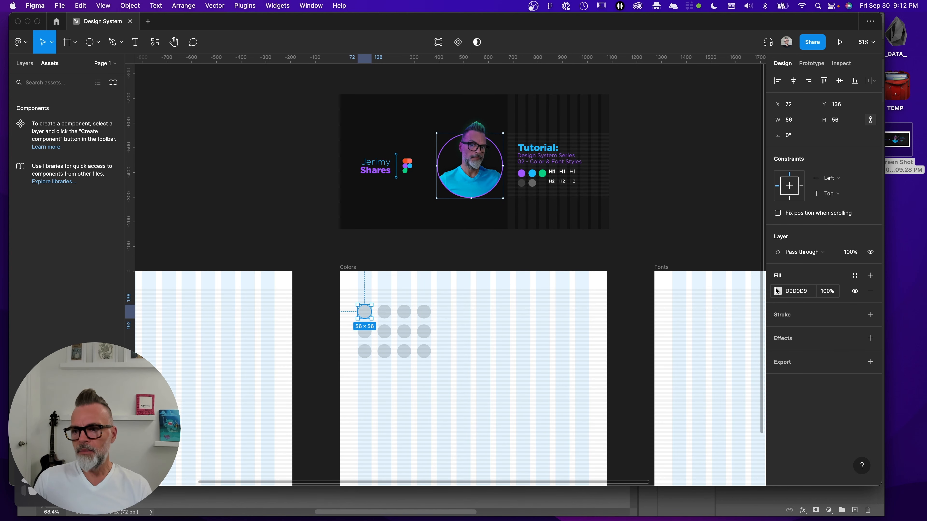
left_click(778, 292)
left_click(664, 379)
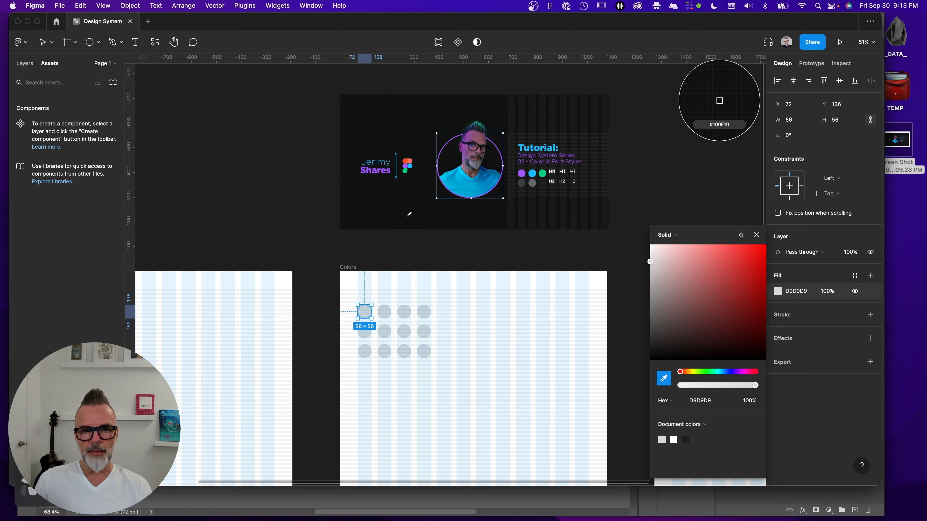
left_click(406, 166)
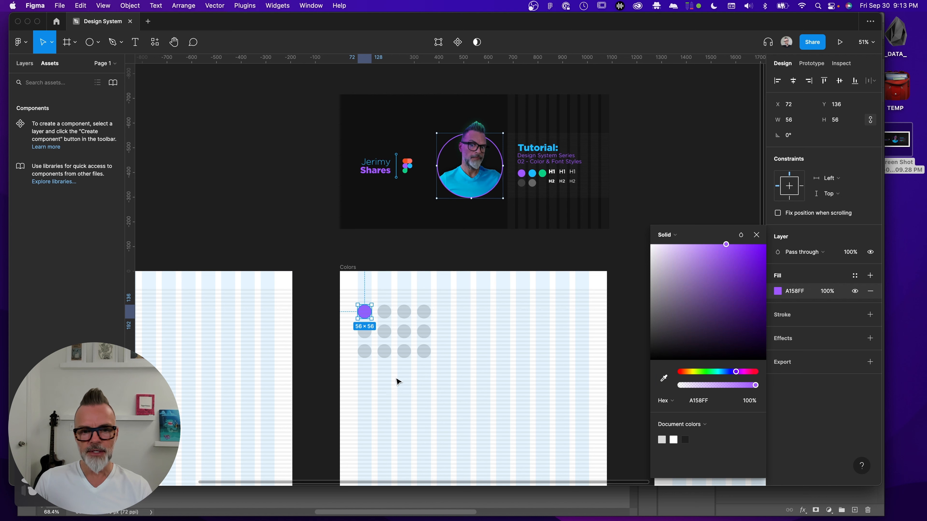
Fill the second circle of the top row with blue 1ABAFC sampled from the Figma logo in the cover screenshot
left_click(385, 312)
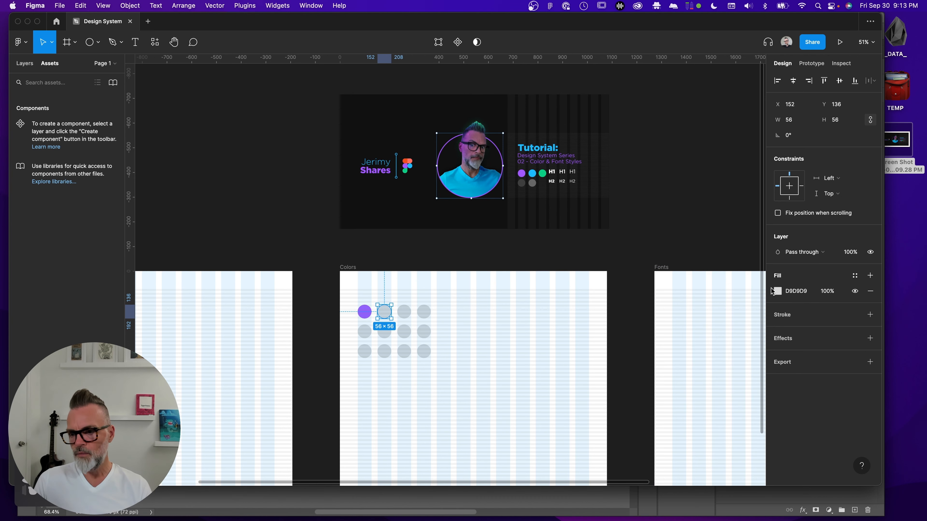
left_click(777, 291)
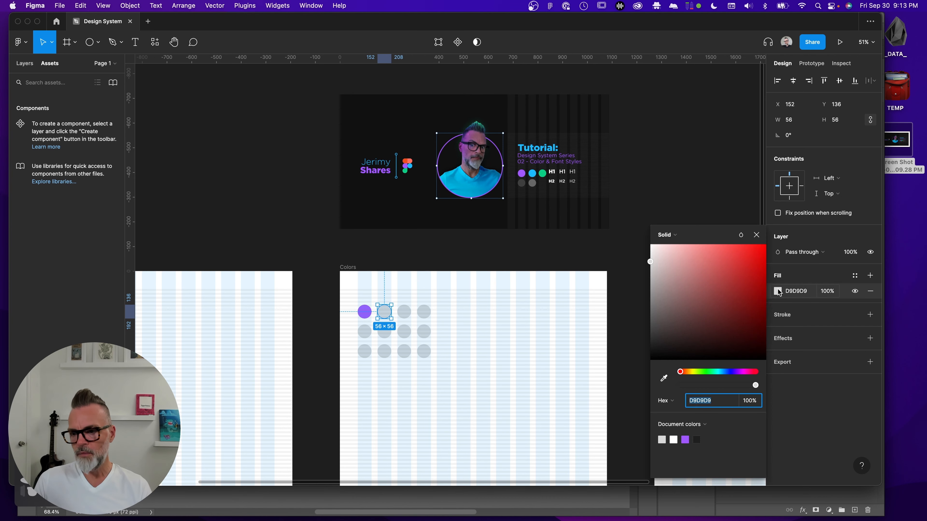
left_click(662, 374)
left_click(411, 166)
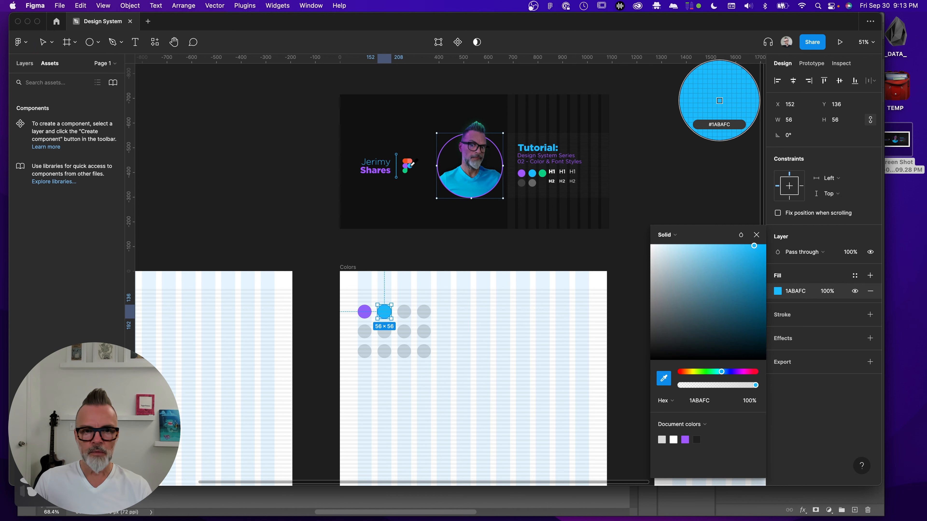
Delete the last two circles of the top row and the last three circles of the second row
left_click(413, 320)
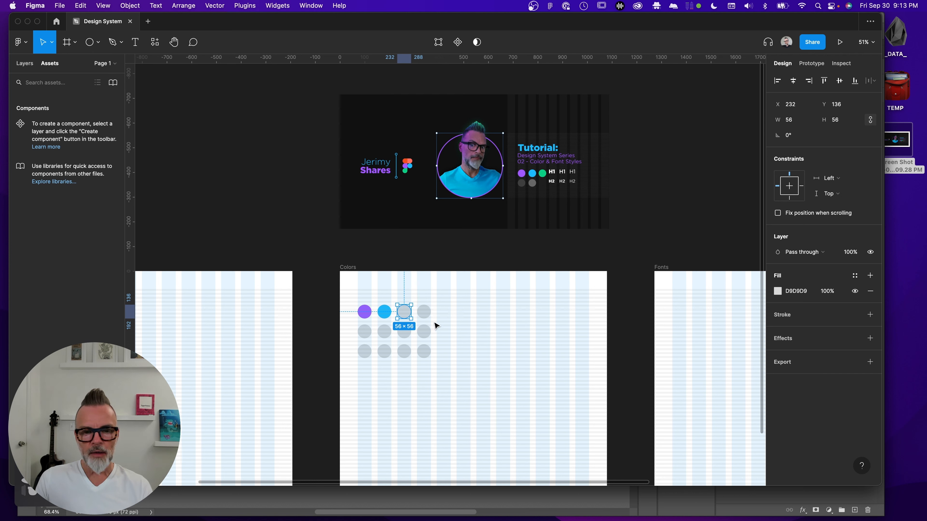
left_click(426, 316, "shift")
key("Delete")
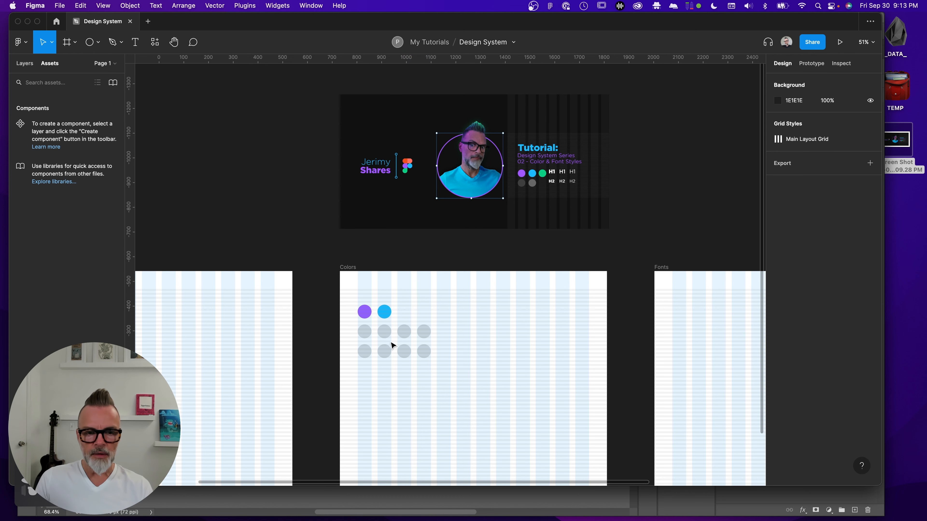
left_click(384, 331)
left_click(404, 332, "shift")
left_click(423, 331, "shift")
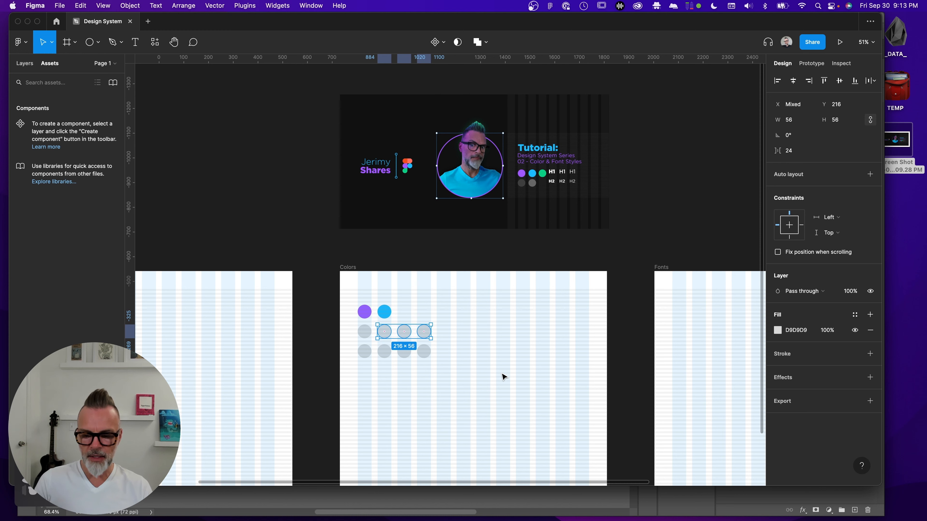
key("Delete")
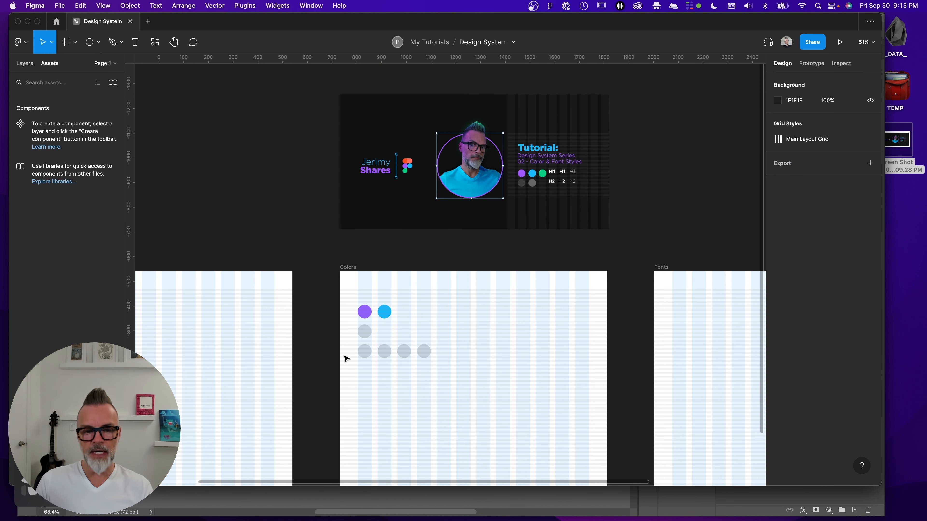
Fill the remaining second-row circle with the green sampled from the Figma logo in the cover screenshot
left_click(366, 329)
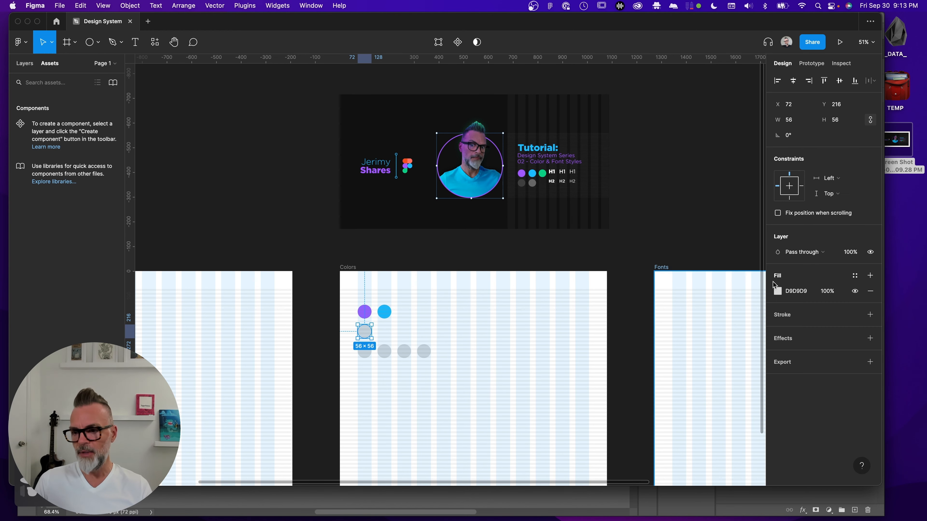
left_click(777, 291)
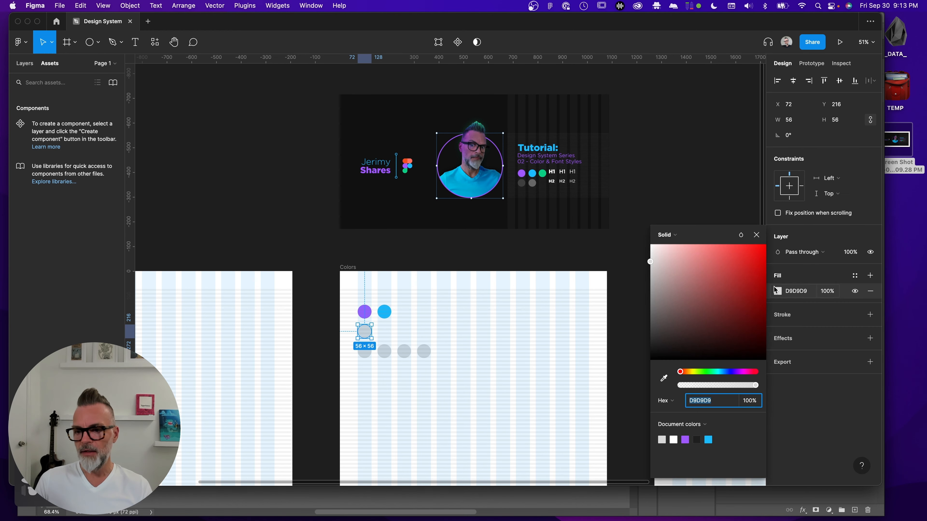
left_click(663, 378)
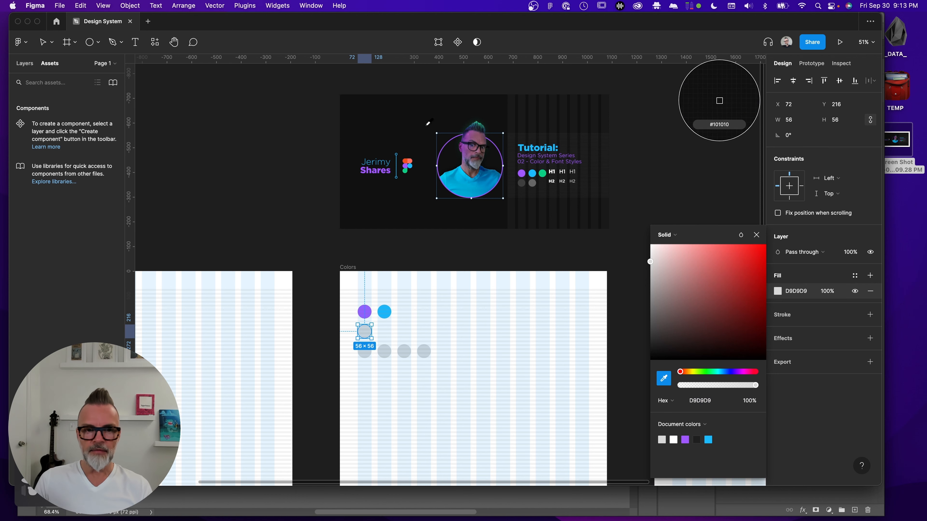
left_click(406, 171)
left_click(396, 260)
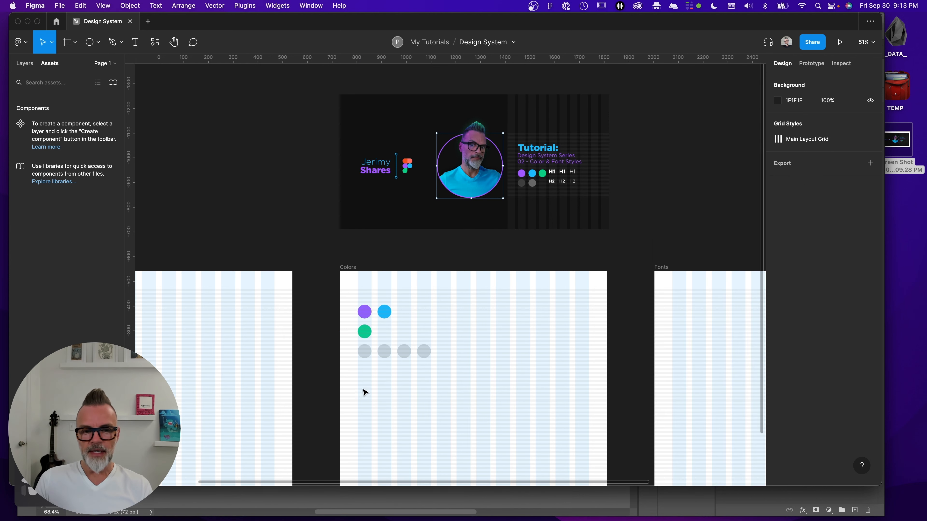
Fill the first circle of the third row with 101010 sampled from the cover screenshot's background, and select the circle beside it
left_click(365, 354)
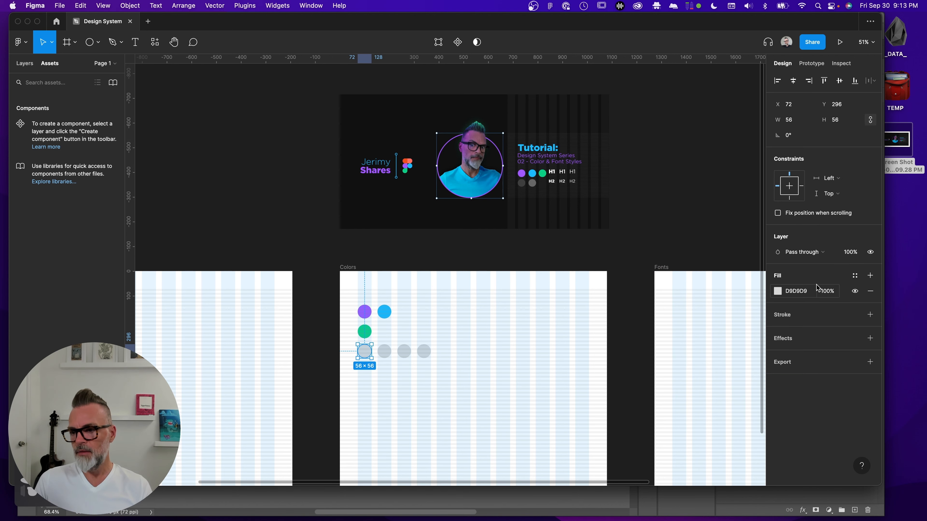
left_click(778, 298)
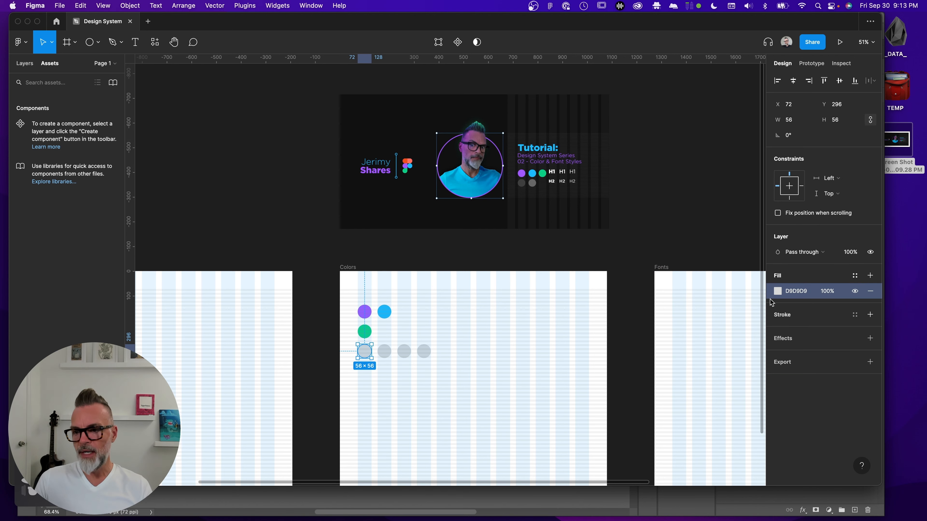
left_click(778, 291)
left_click(664, 378)
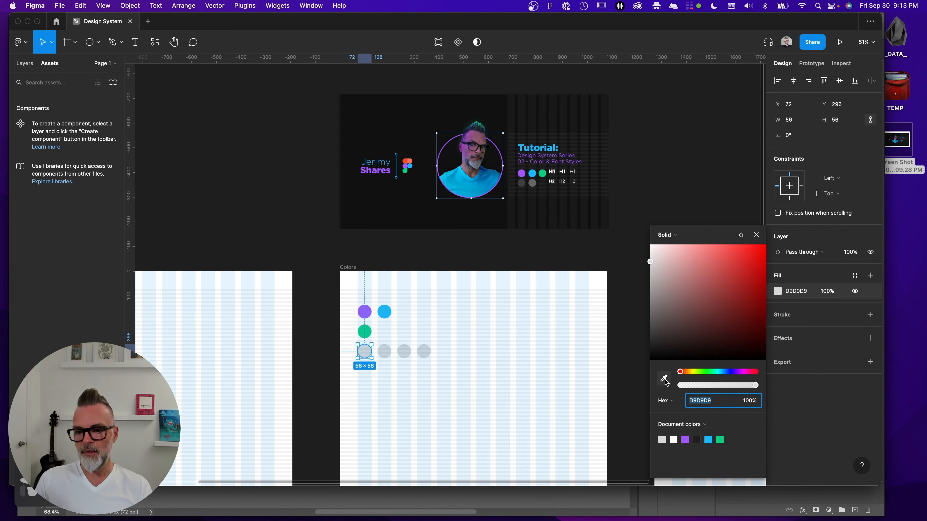
left_click(402, 196)
left_click(385, 351)
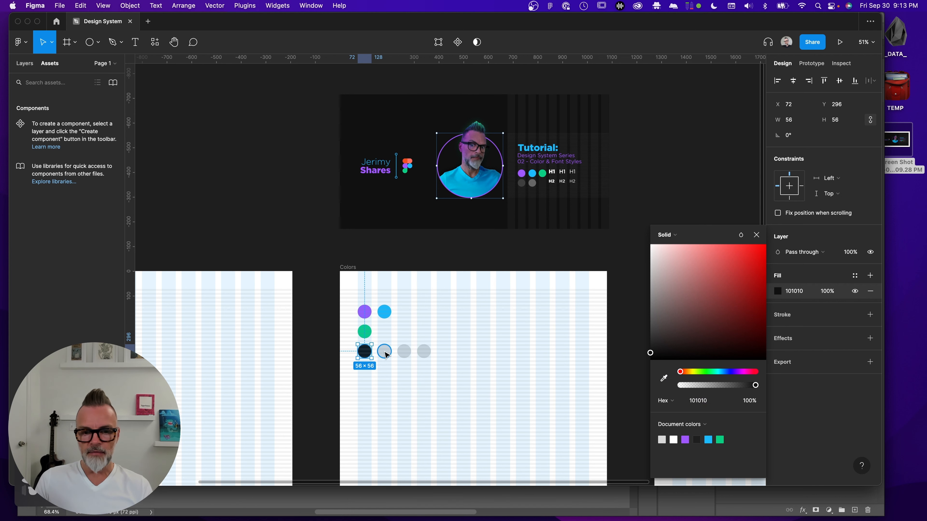
Fill the second circle of the third row with 3E3E3E sampled from the dark grey swatch in the cover screenshot
key("Escape")
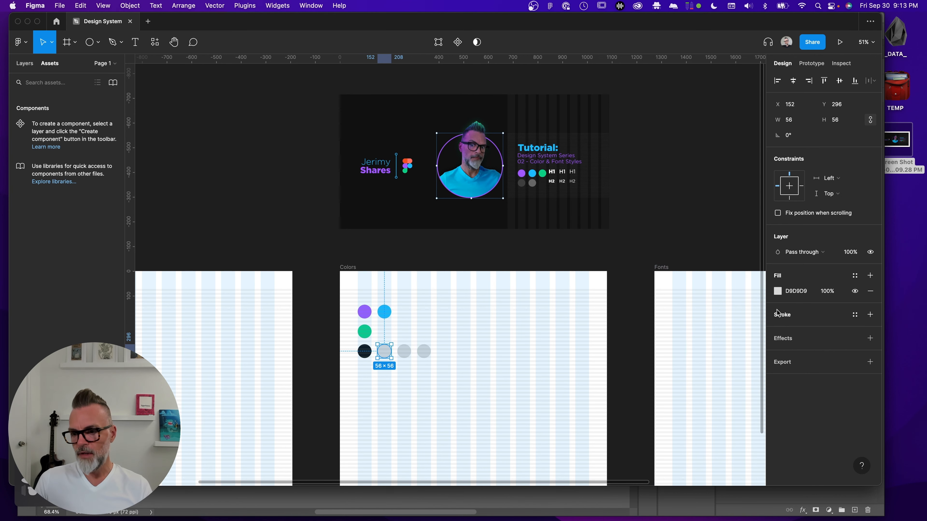
left_click(777, 291)
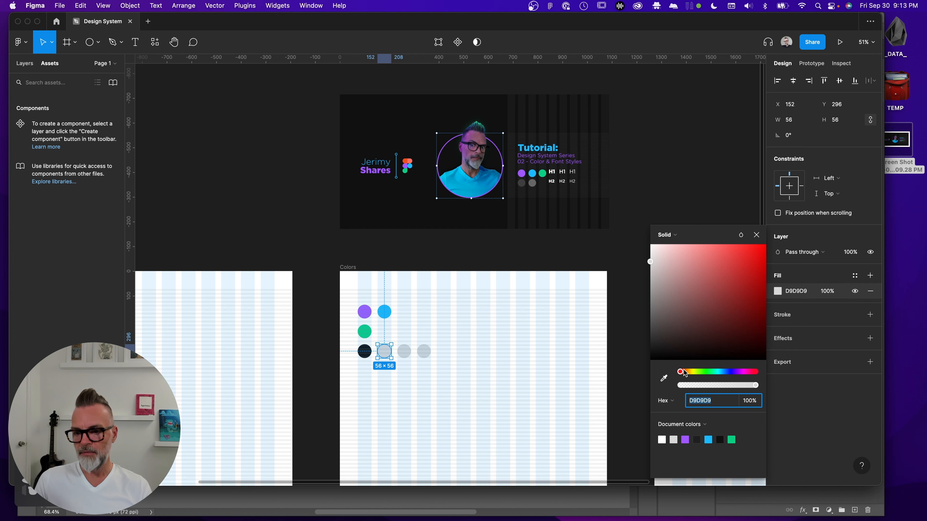
left_click(663, 379)
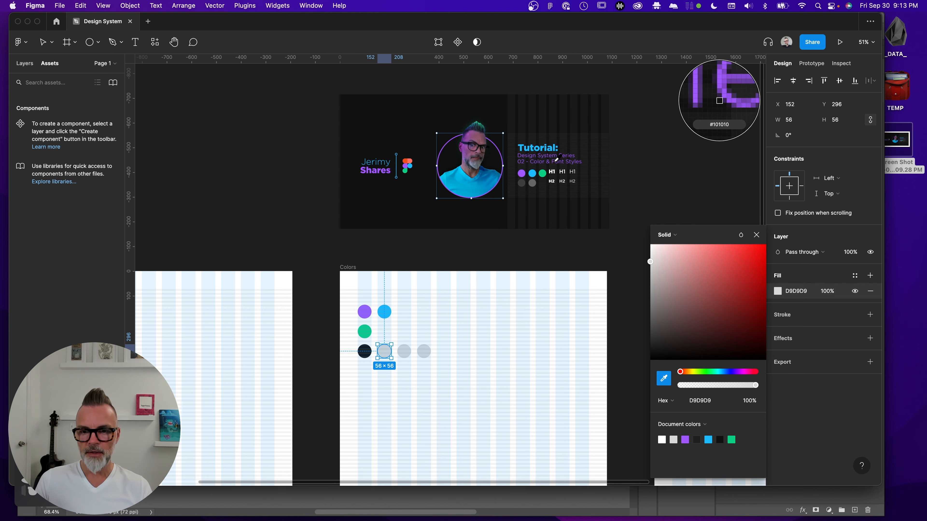
left_click(522, 184)
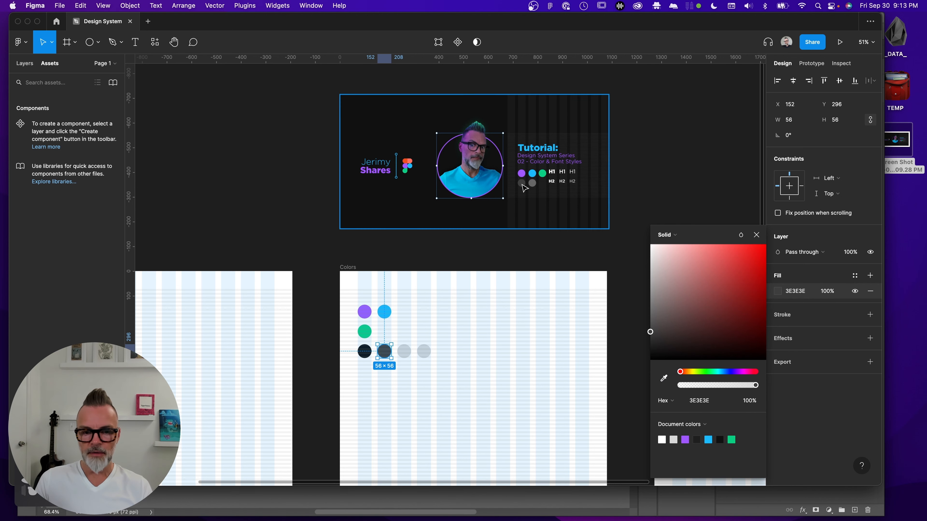
Fill the third circle of the third row with grey 676767 sampled from the cover screenshot's lighter grey swatch, and lighten it slightly
left_click(404, 351)
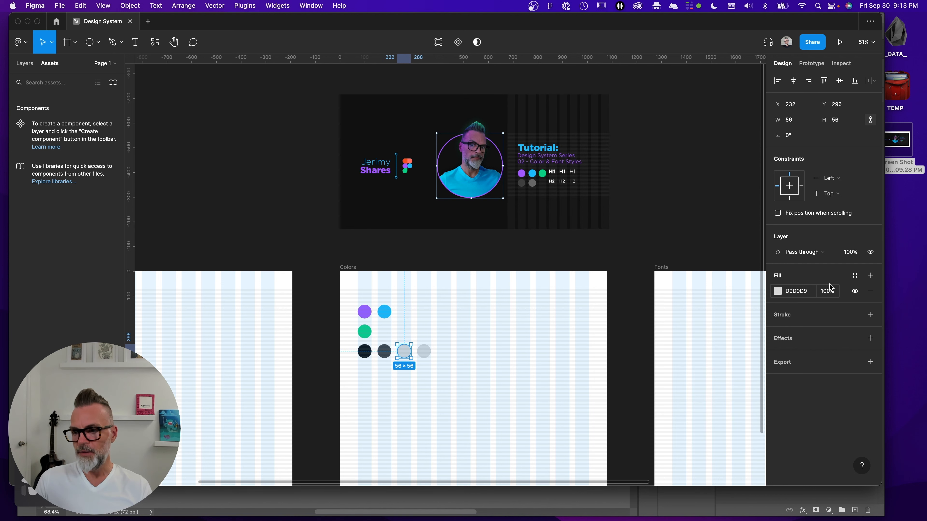
left_click(777, 291)
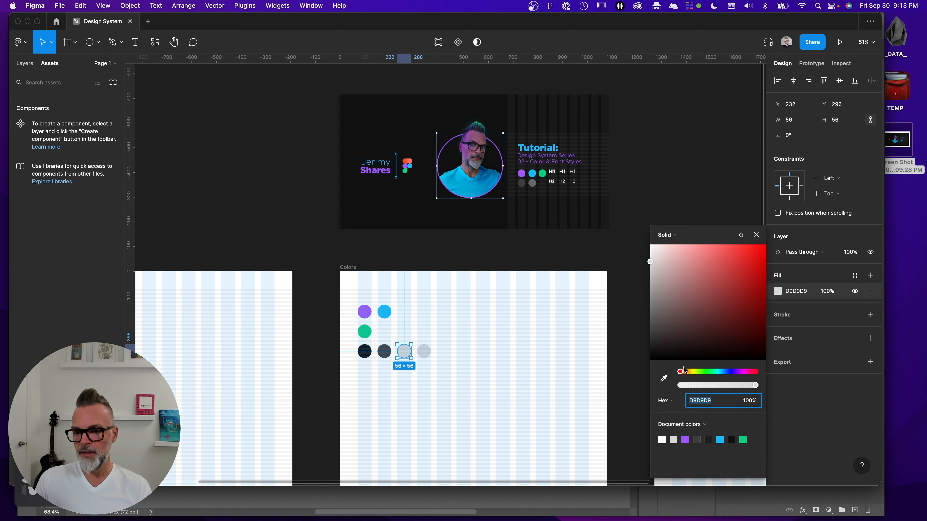
left_click(665, 378)
left_click(533, 183)
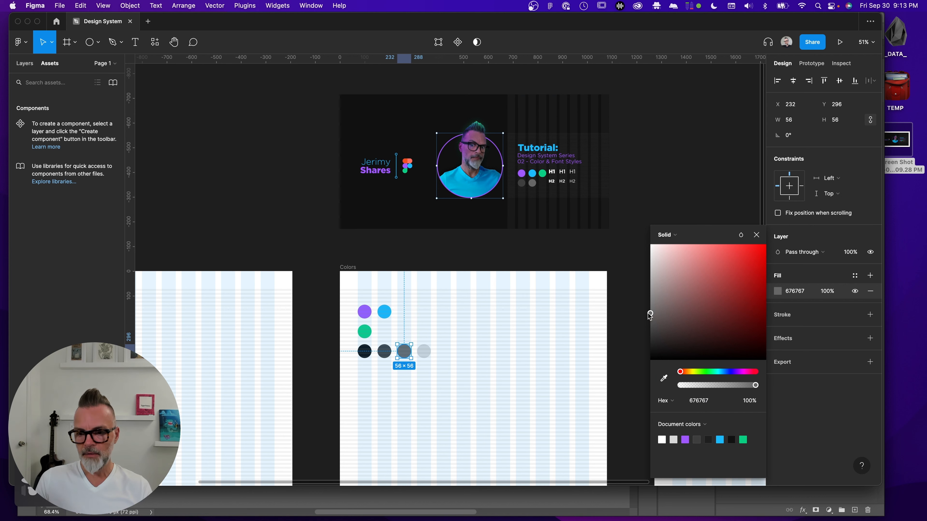
left_click_drag(650, 313, 645, 296)
left_click(418, 247)
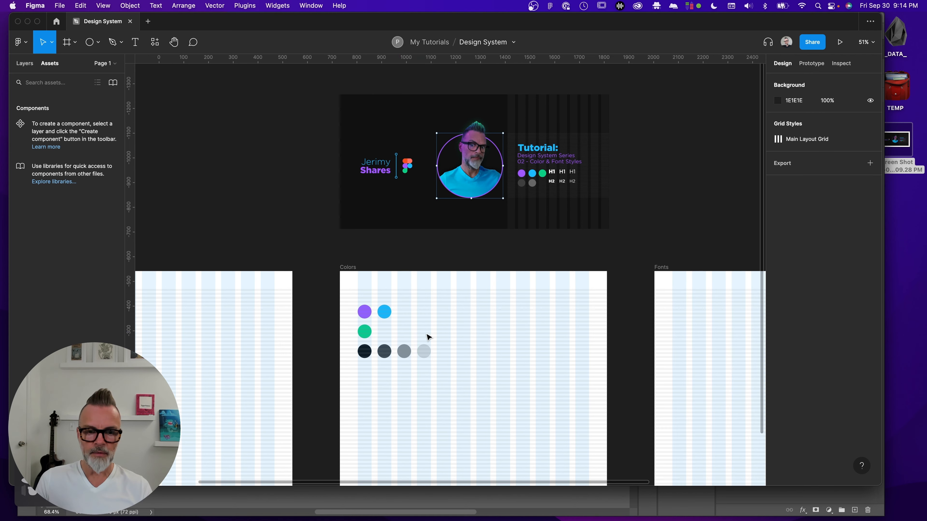
left_click(424, 352)
left_click(466, 262)
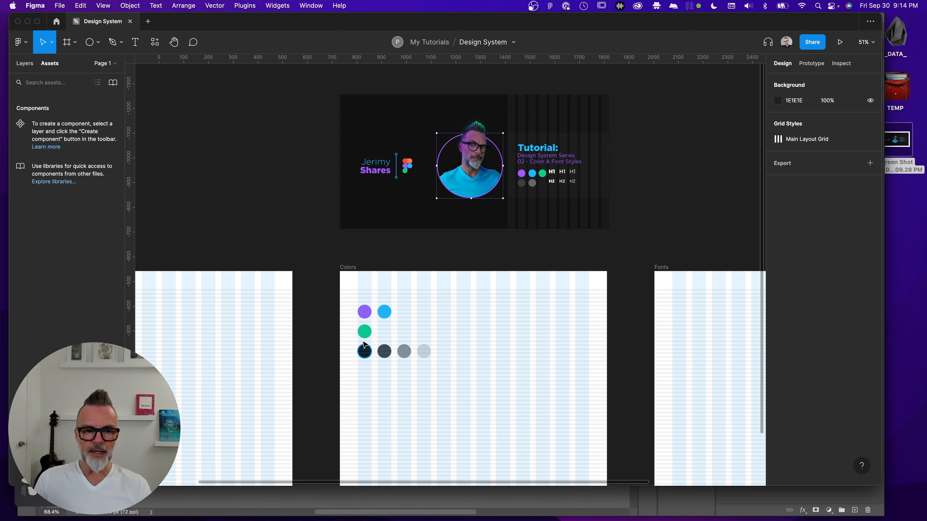
left_click(364, 312)
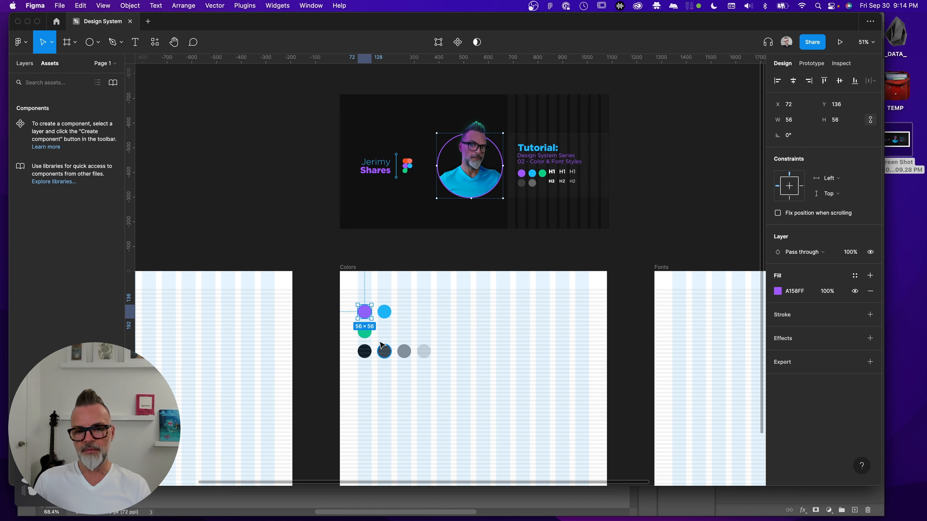
left_click(396, 256)
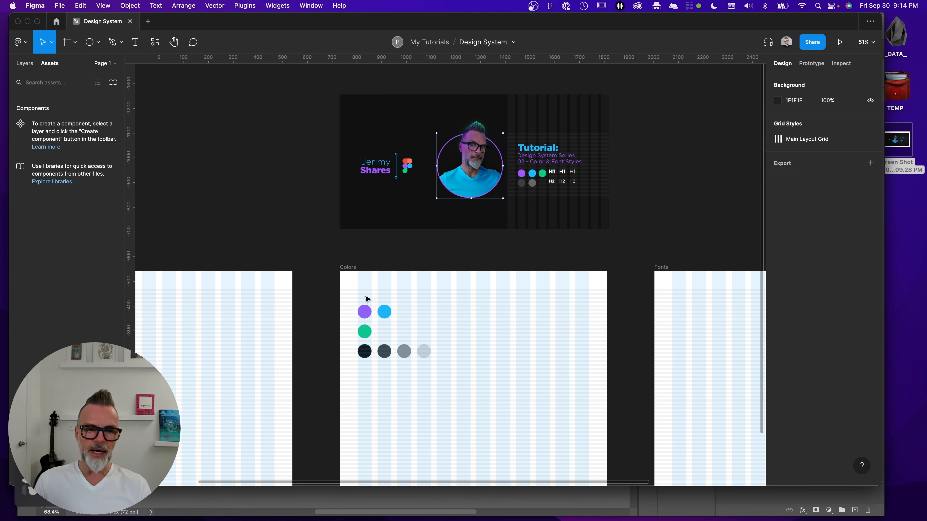
scroll(351, 265, "down", 5)
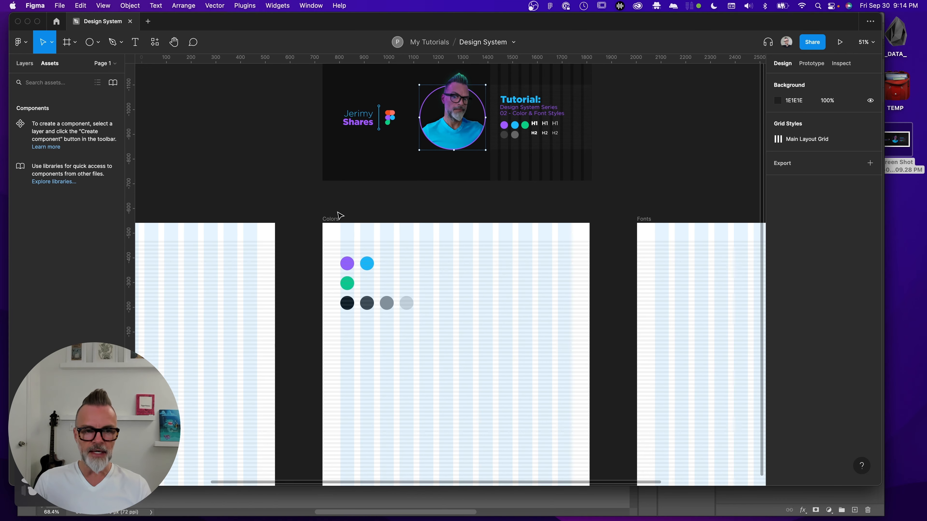
Create a color style named Primary/Purple from the purple circle's fill
left_click(336, 200)
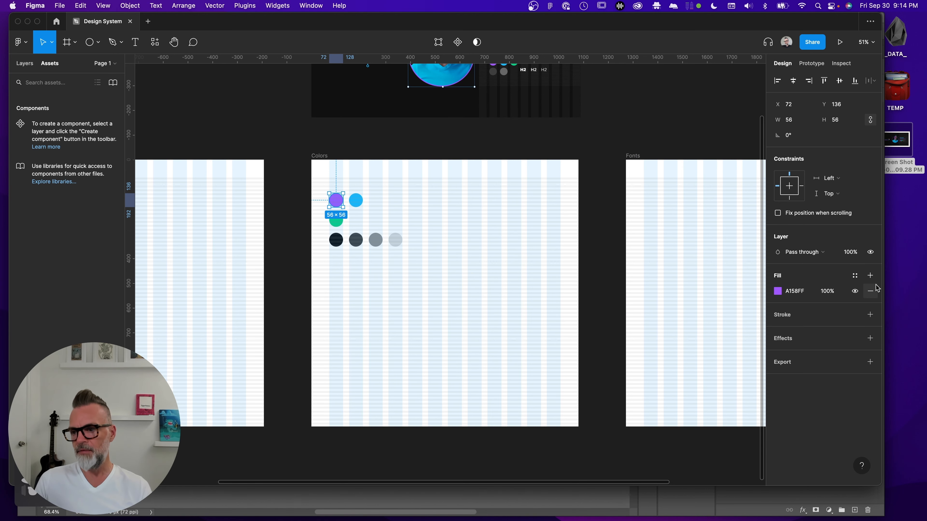
left_click(871, 276)
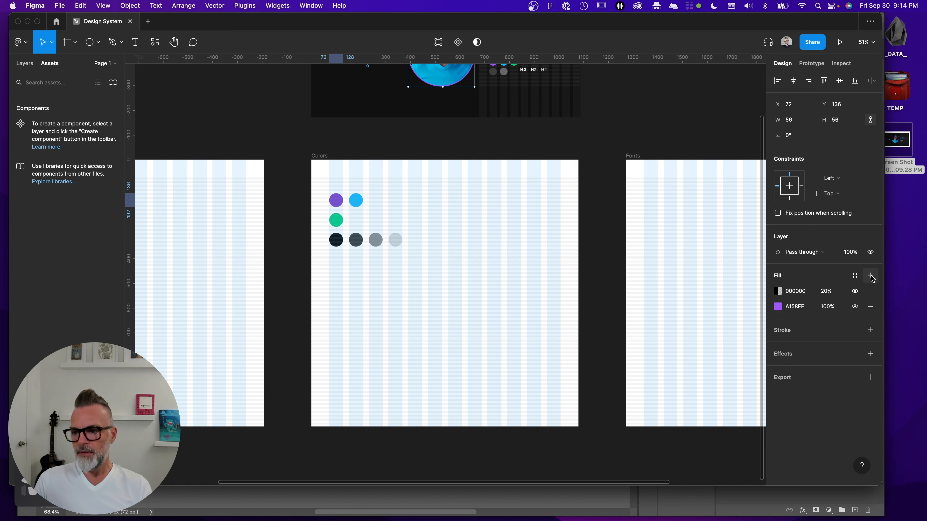
left_click(871, 292)
left_click(854, 275)
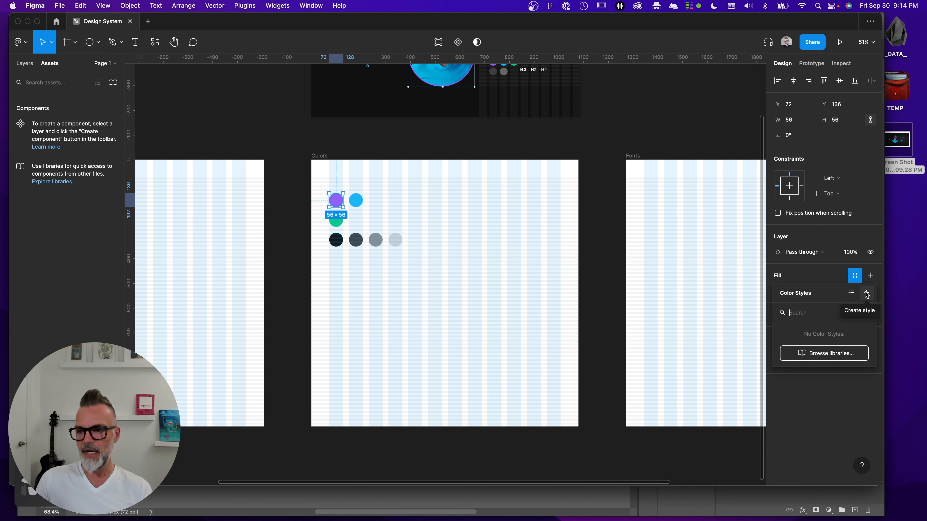
left_click(867, 293)
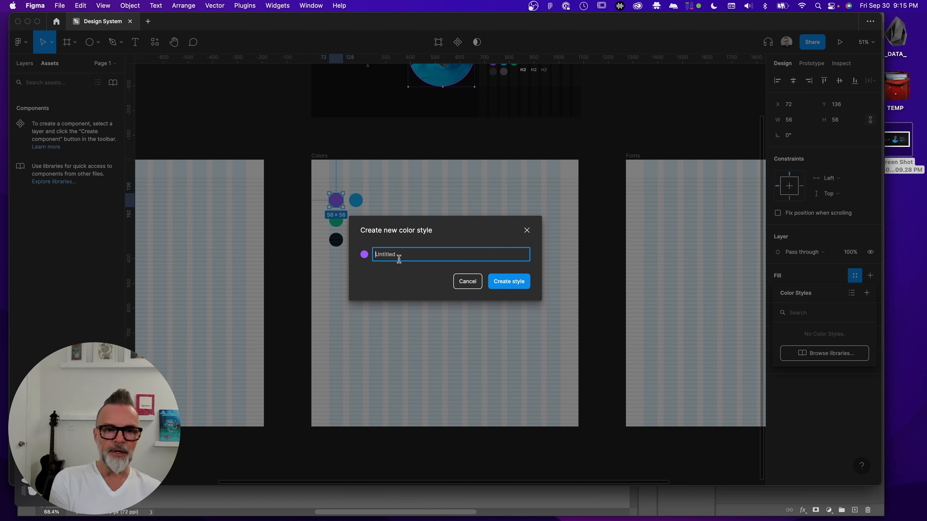
type("Primary/")
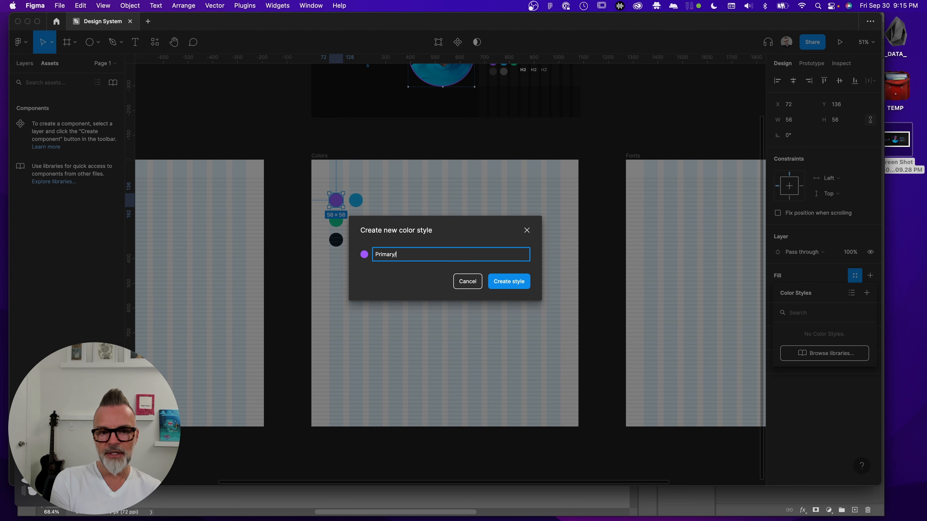
type("Purp")
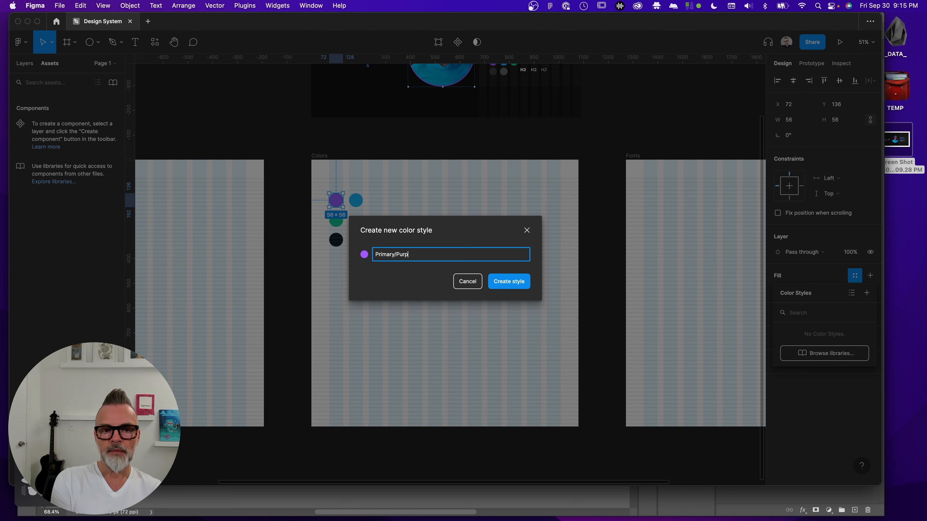
key("Return")
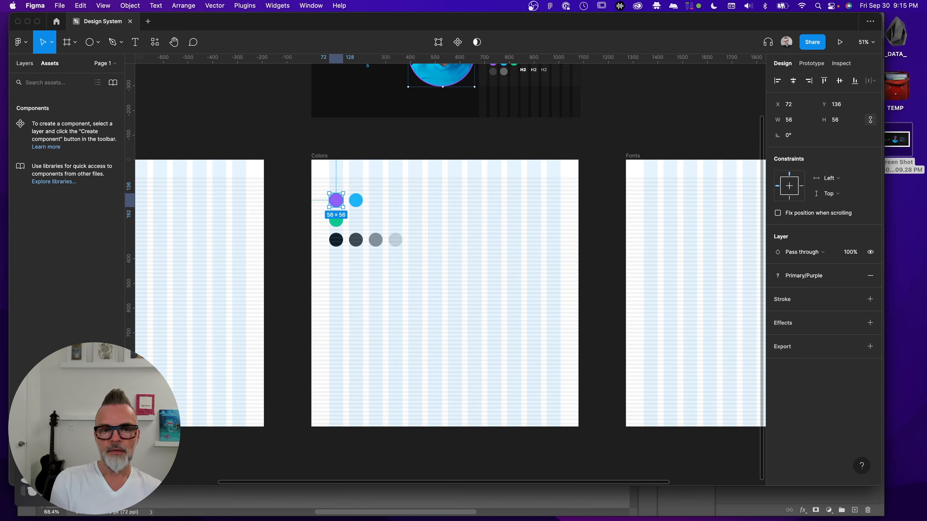
Create a color style named Primary/Blue from the blue circle's fill, and expand the Primary group in the file's color styles
left_click(355, 200)
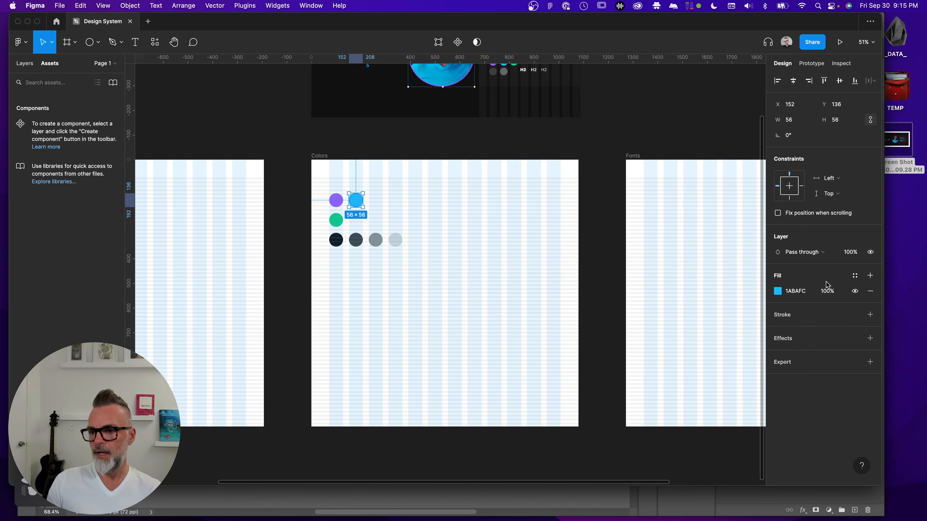
left_click(870, 276)
left_click(871, 291)
left_click(854, 276)
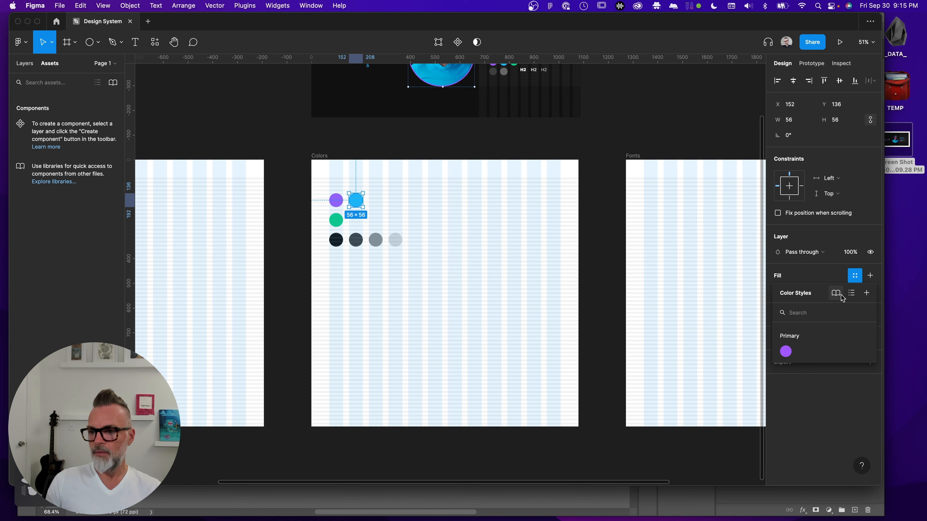
left_click(867, 292)
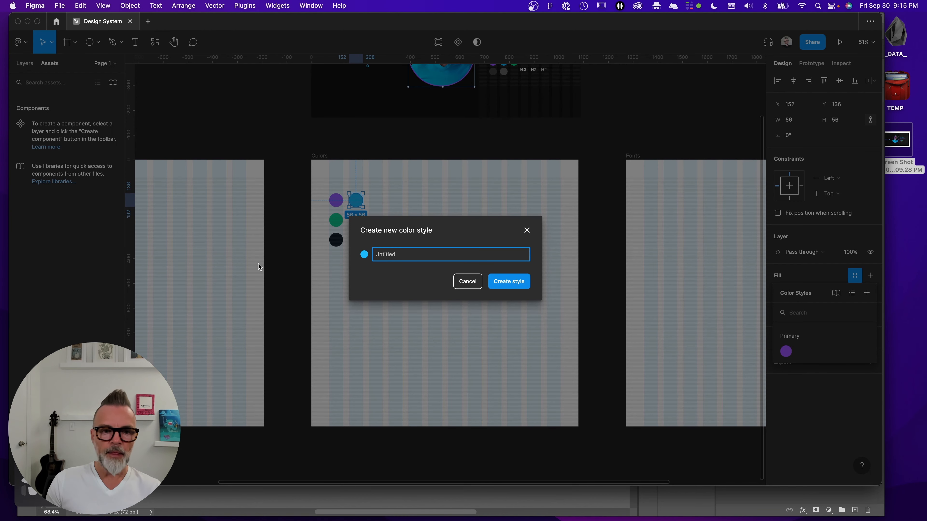
type("Primary/")
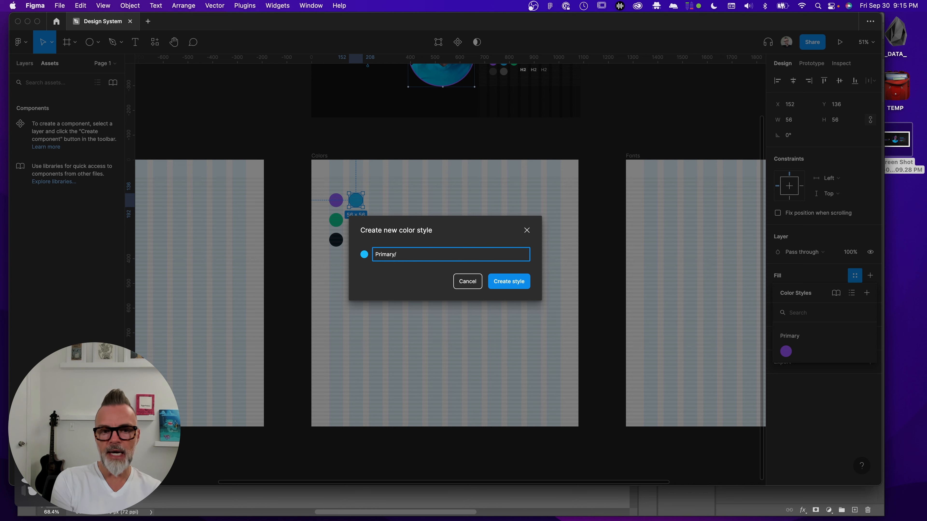
key("Return")
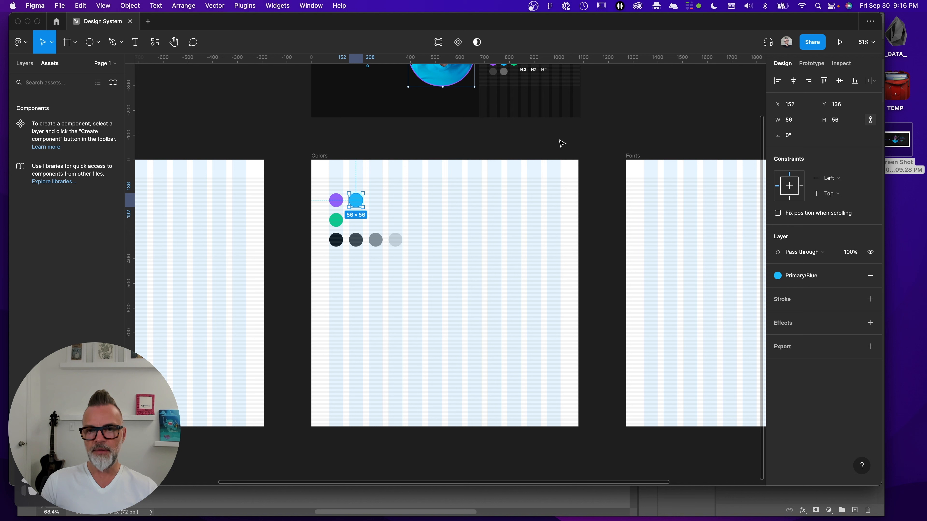
left_click(601, 142)
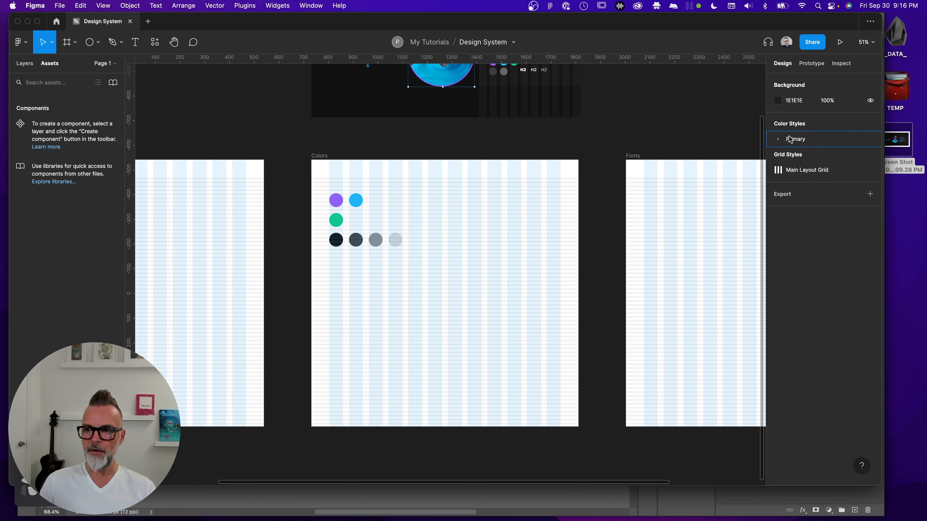
left_click(779, 140)
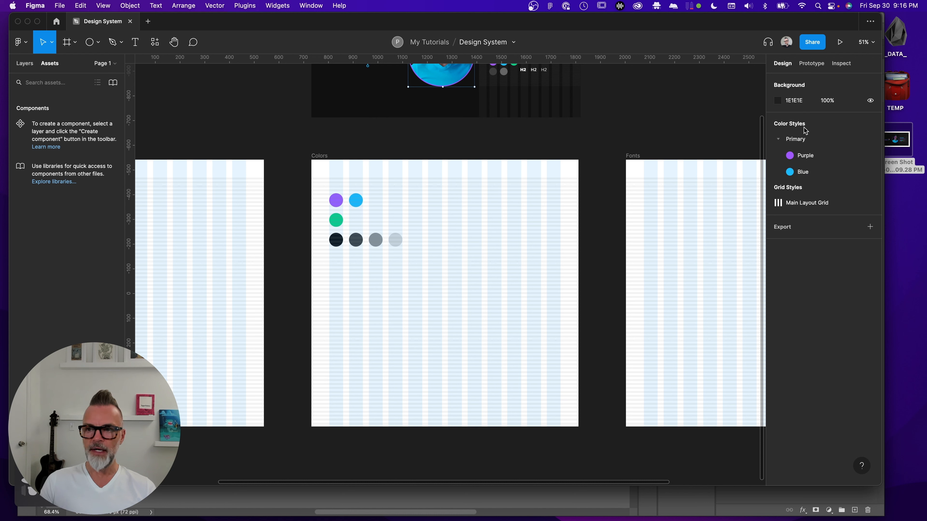
Create a color style named Secondary/Green from the green circle's fill
left_click(336, 220)
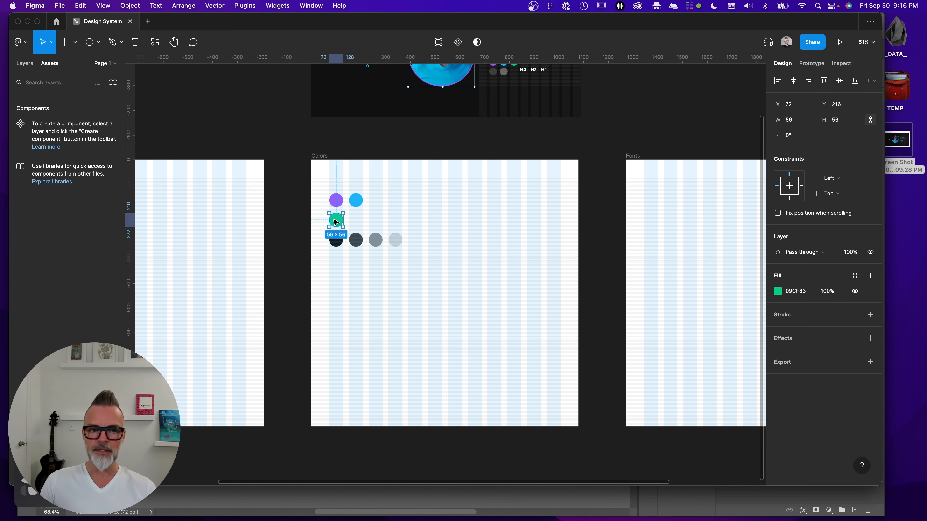
left_click(855, 275)
left_click(865, 293)
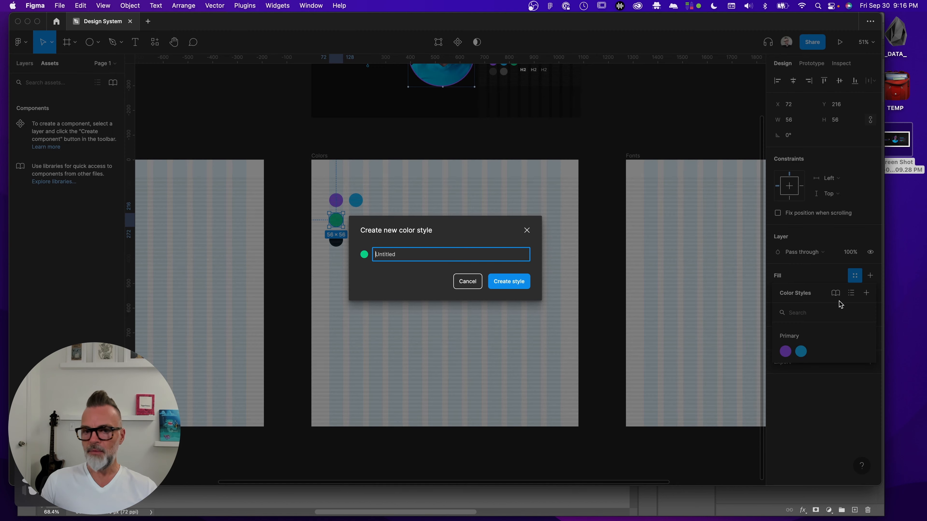
type("Secondary/Green")
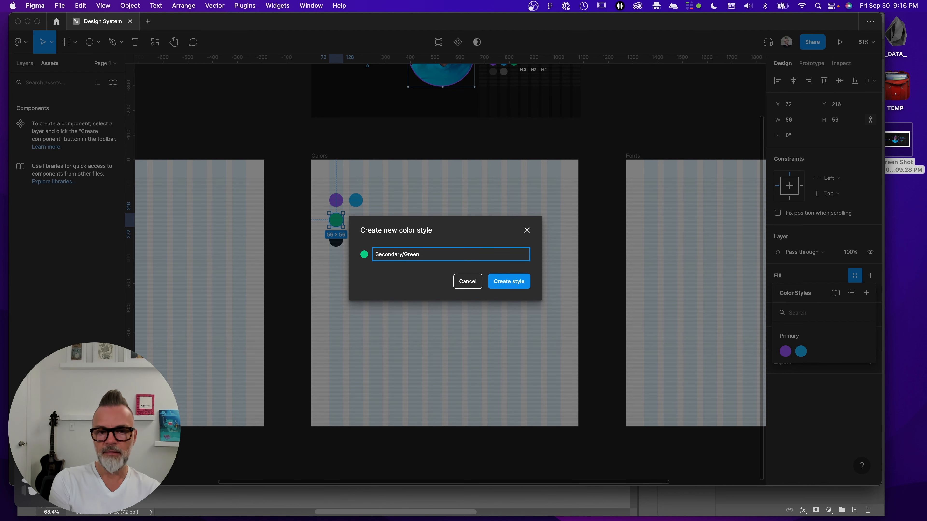
key("Return")
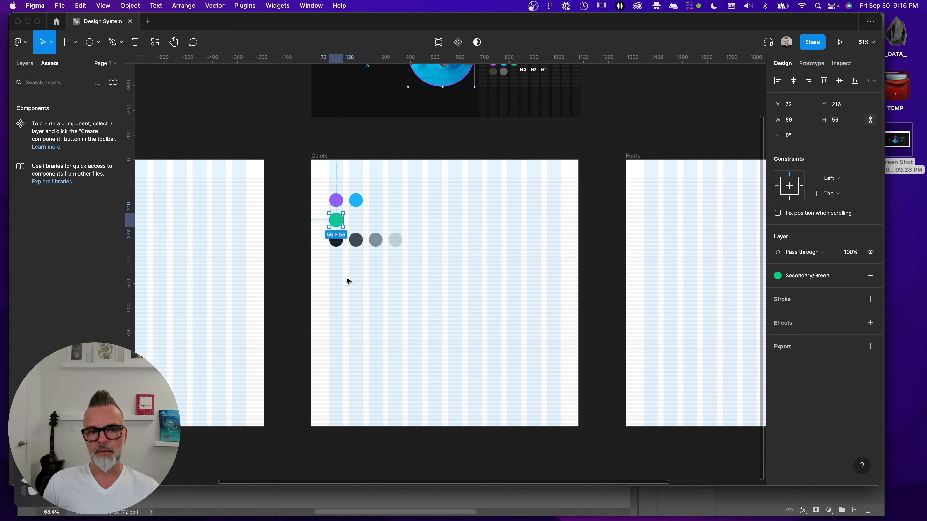
Create a color style named Neutrals/Dark Grey from the darkest circle's fill, copying the Neutrals/ prefix for reuse
left_click(336, 240)
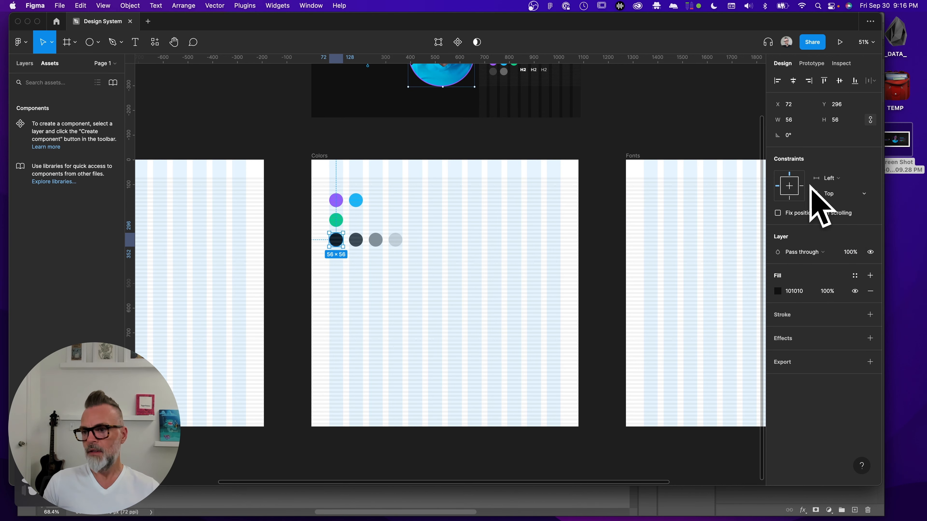
left_click(855, 275)
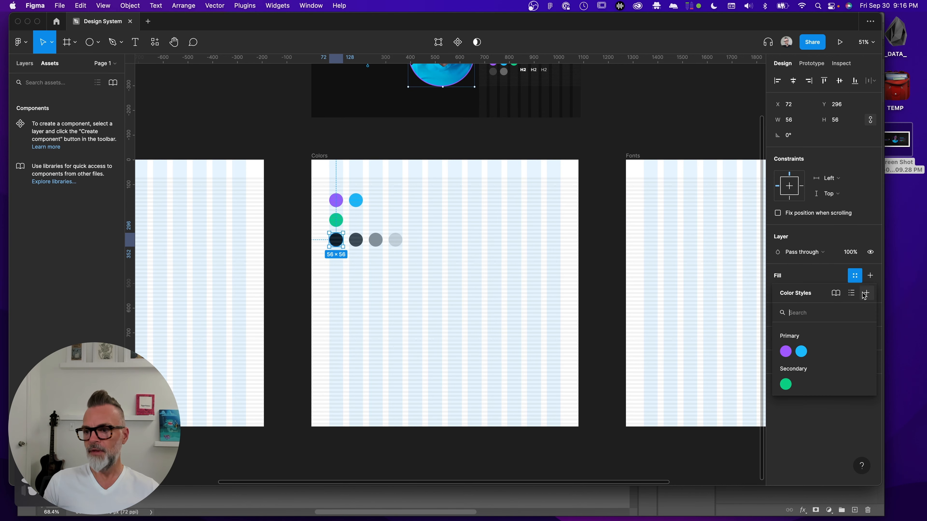
left_click(867, 293)
type("Nuetrals")
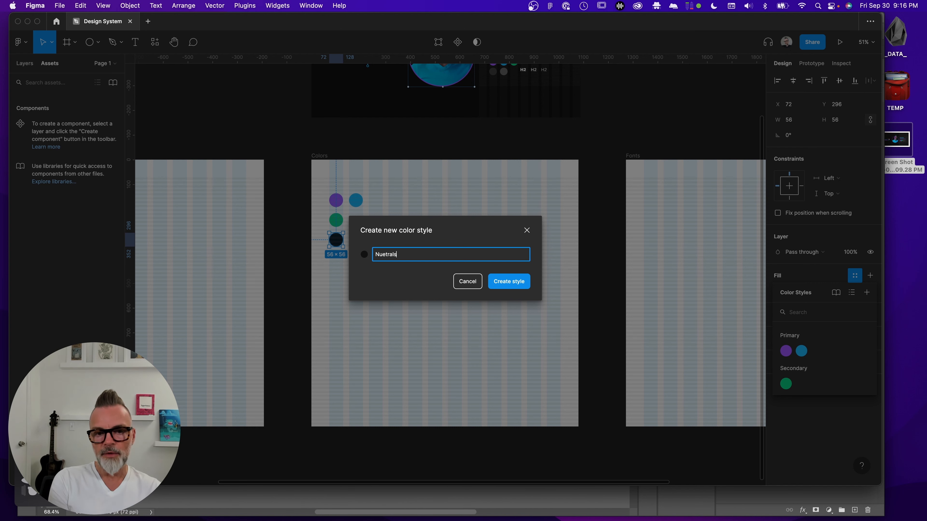
type("/Dark Grey - Background Color")
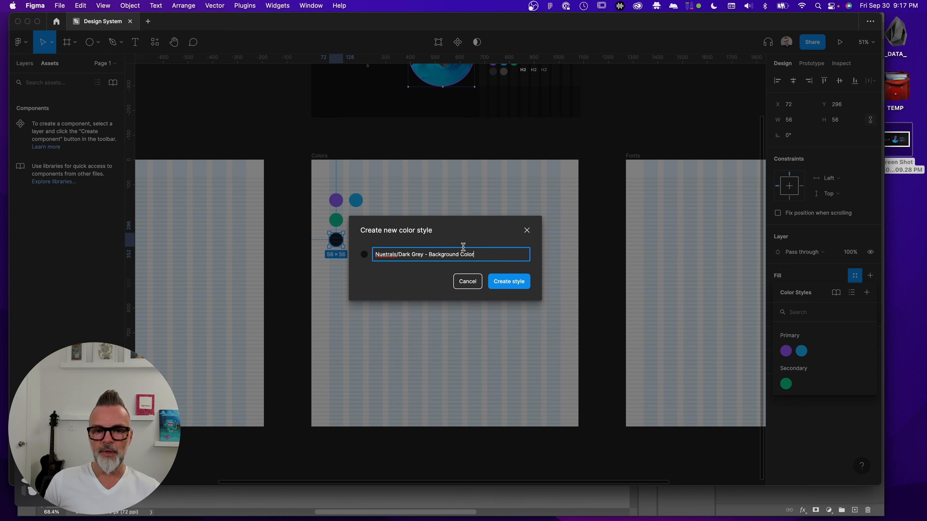
left_click_drag(478, 254, 424, 254)
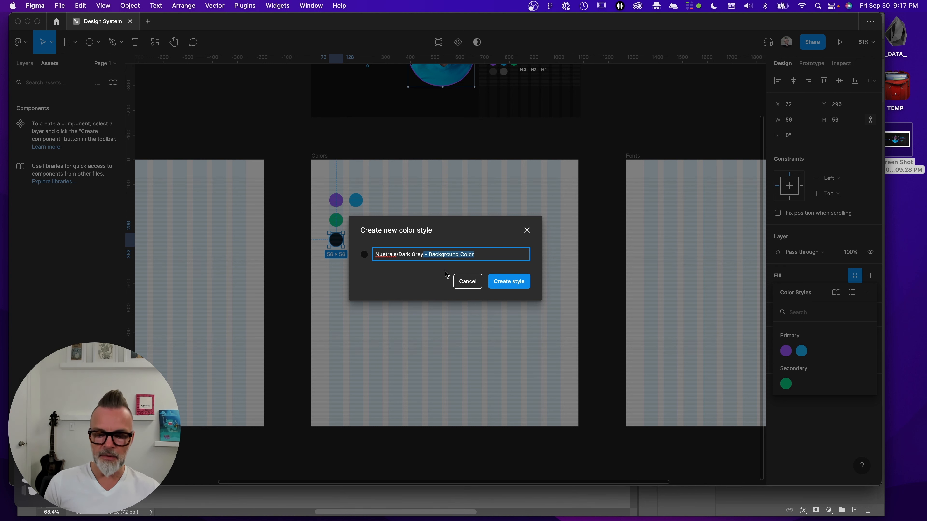
key("BackSpace")
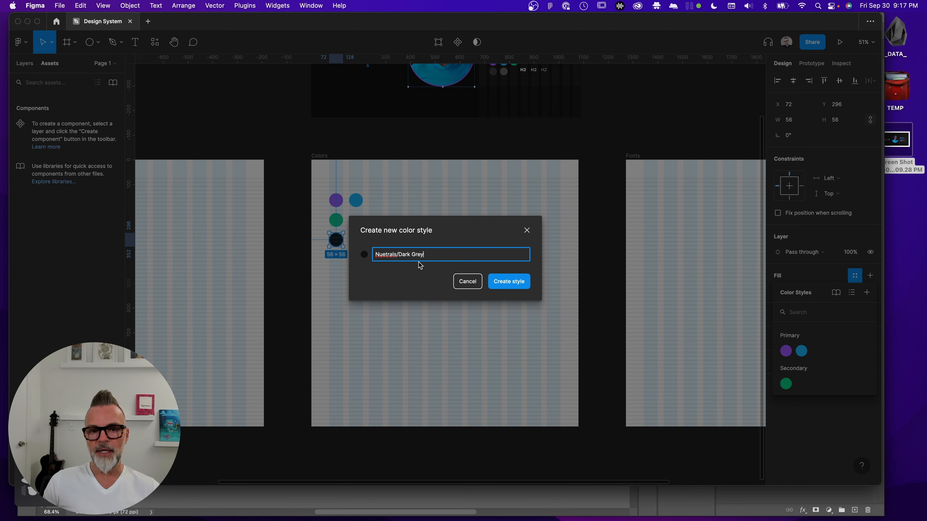
left_click(384, 253)
key("BackSpace")
key("BackSpace")
type("eu")
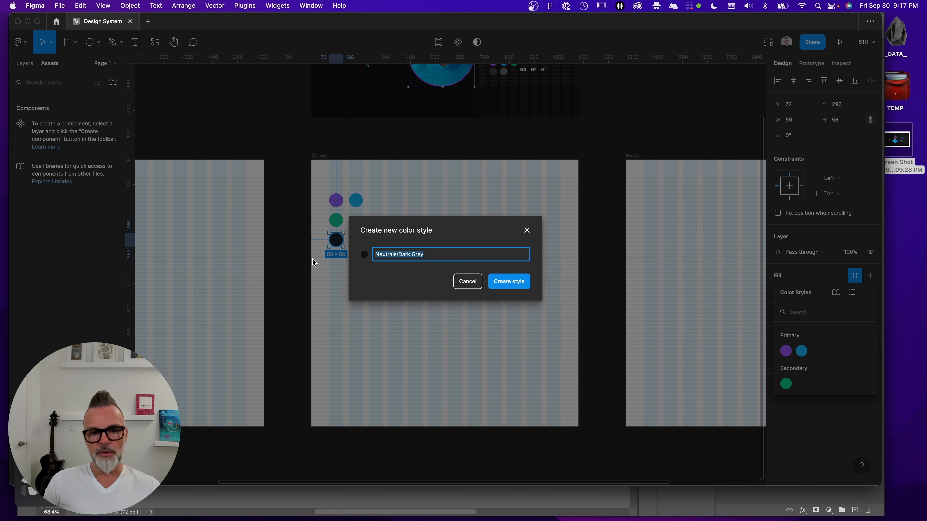
left_click_drag(317, 259, 359, 254)
key("super+c")
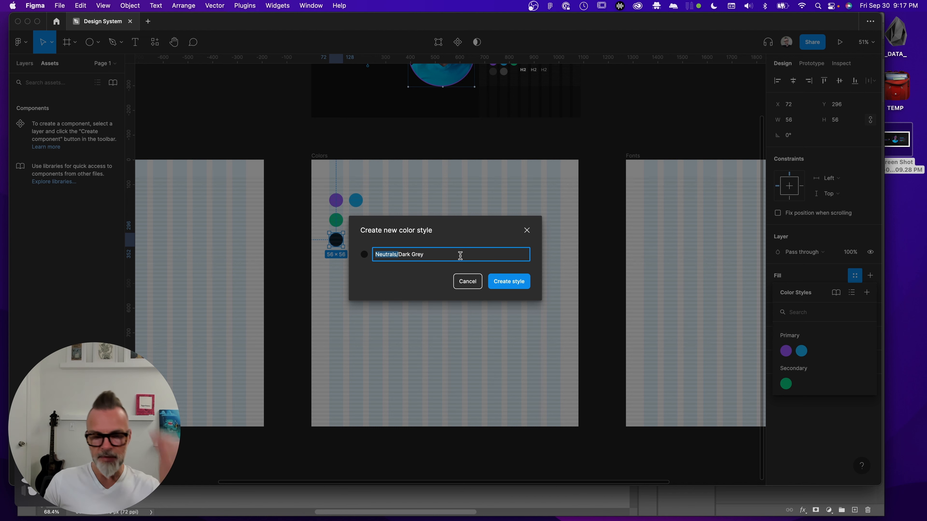
left_click_drag(398, 256, 380, 254)
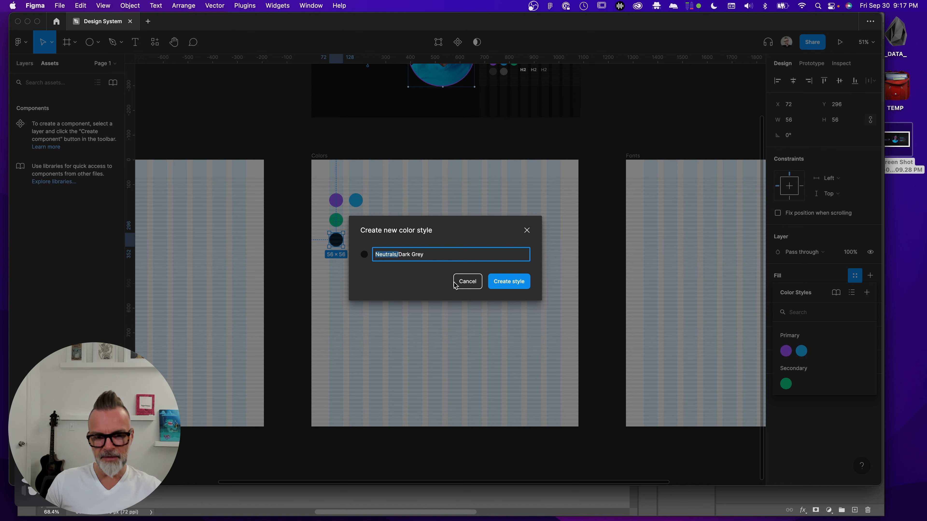
left_click(510, 286)
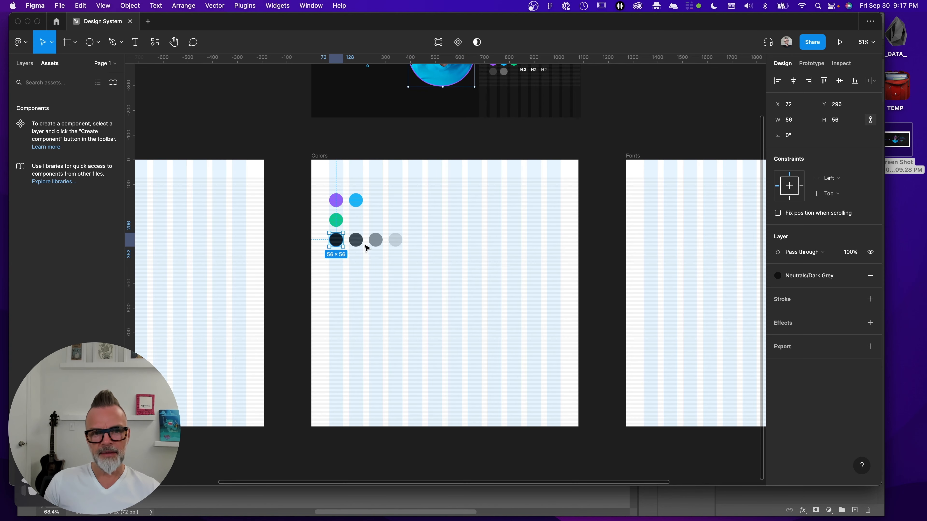
Create a color style named Neutrals/Medium Dark Grey from the fill of the third row's second circle
left_click(356, 240)
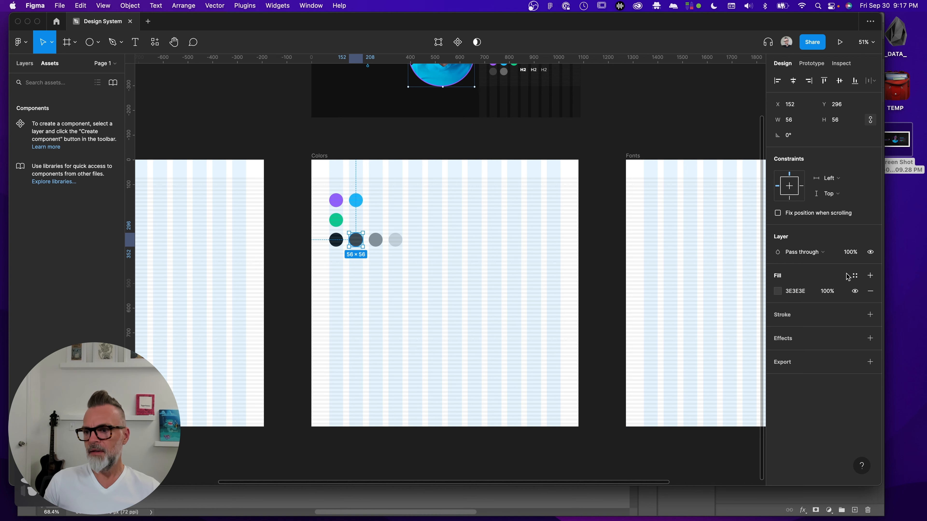
left_click(855, 275)
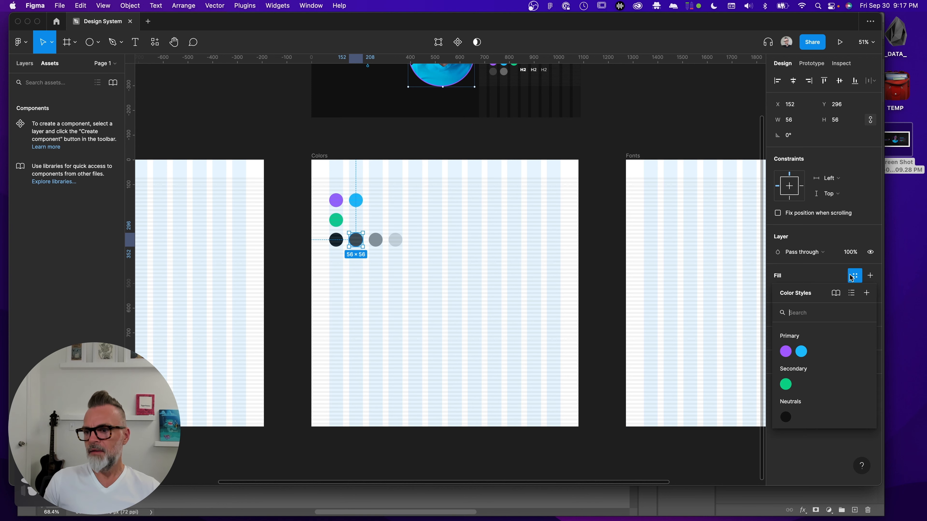
left_click(867, 292)
key("super+v")
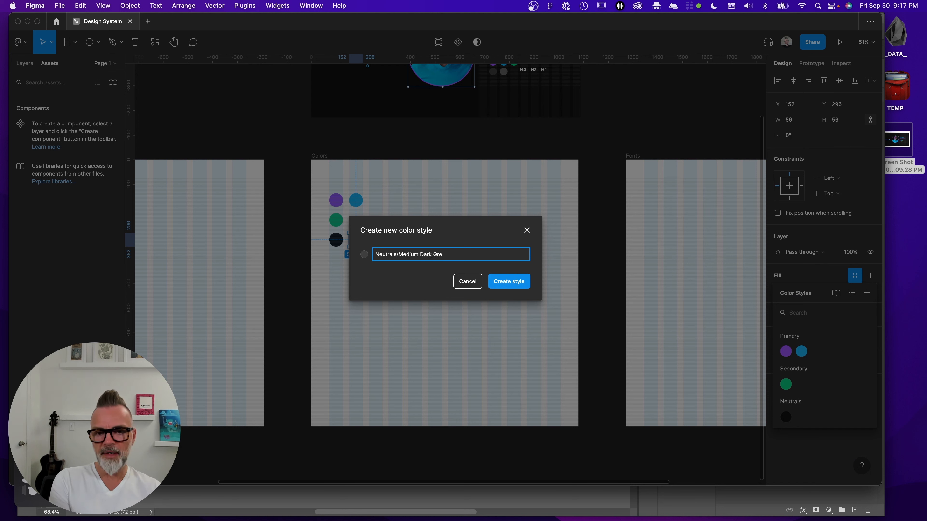
key("Return")
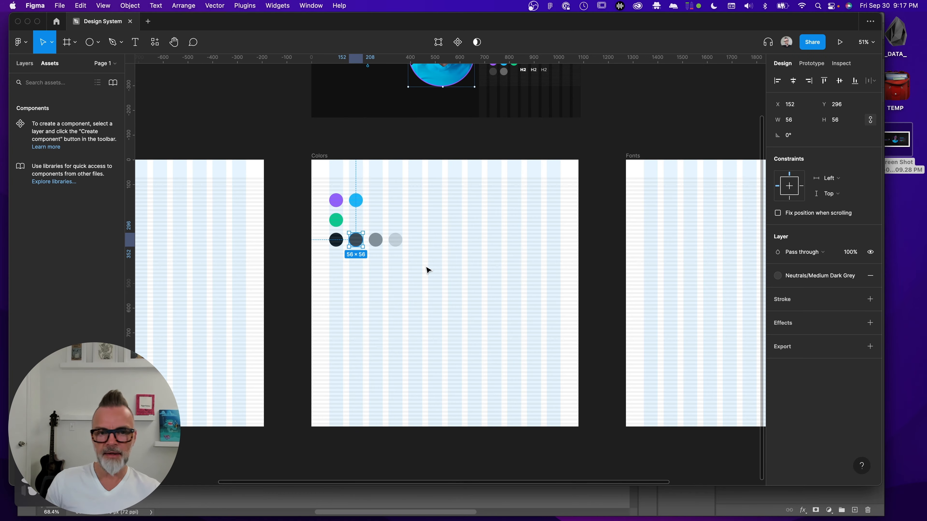
Create a color style named Neutrals/Medium Light Grey from the fill of the third row's third circle
left_click(377, 241)
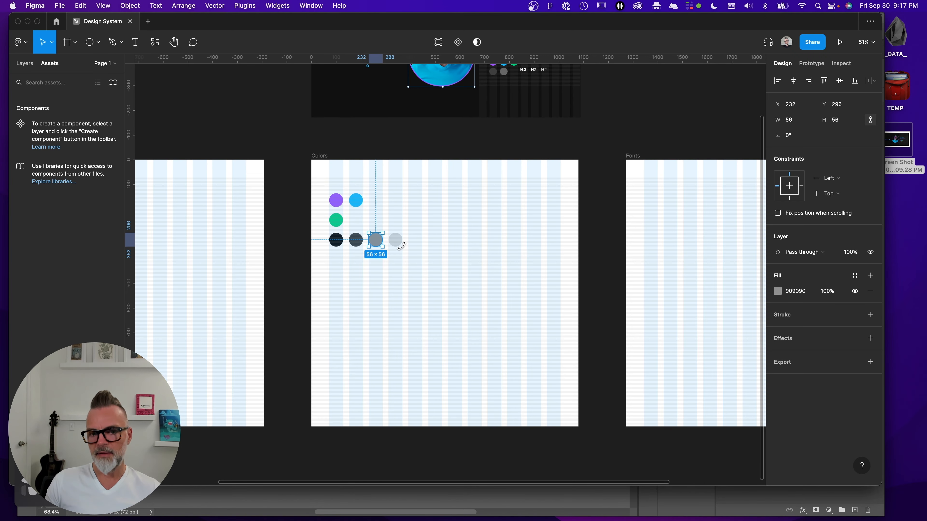
left_click(854, 276)
left_click(867, 293)
type("Neutrals/Medium Ligh")
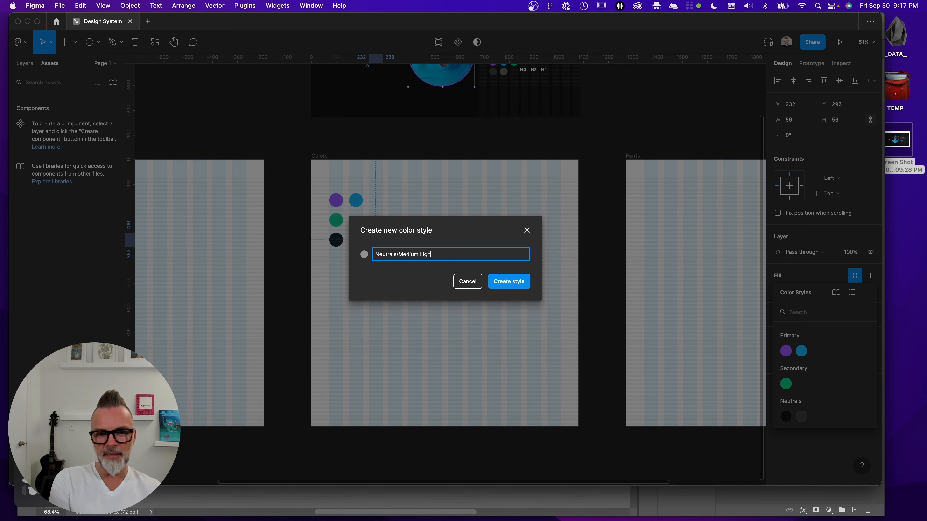
type("t Grey")
left_click(509, 281)
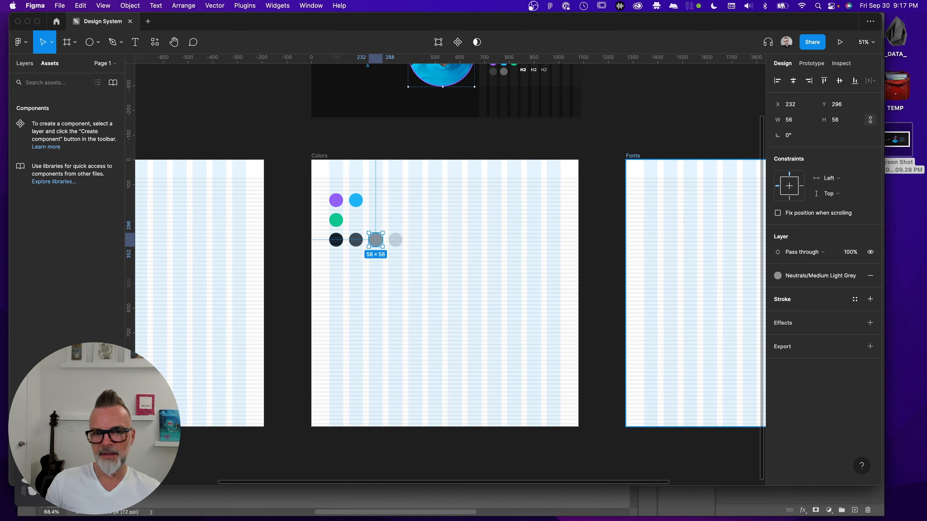
Create a color style named Neutrals/Light Grey from the fill of the third row's fourth circle
left_click(395, 241)
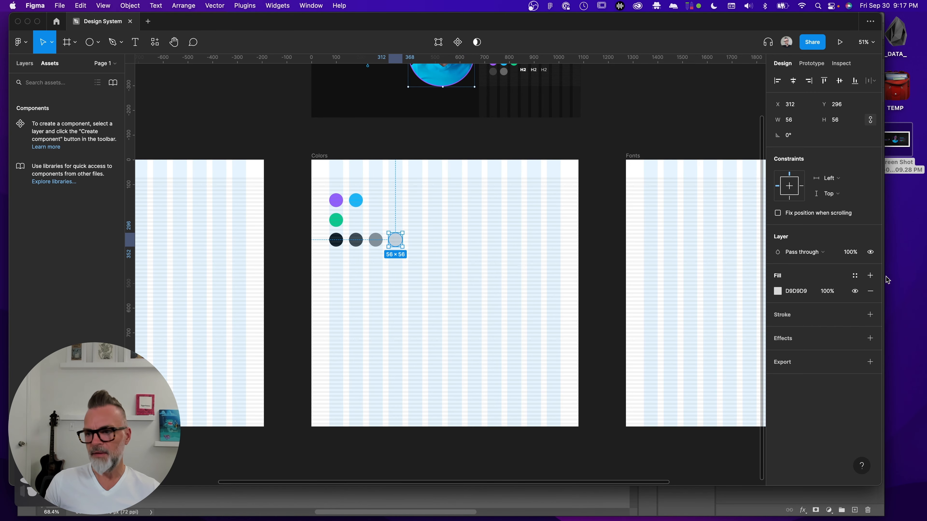
left_click(854, 275)
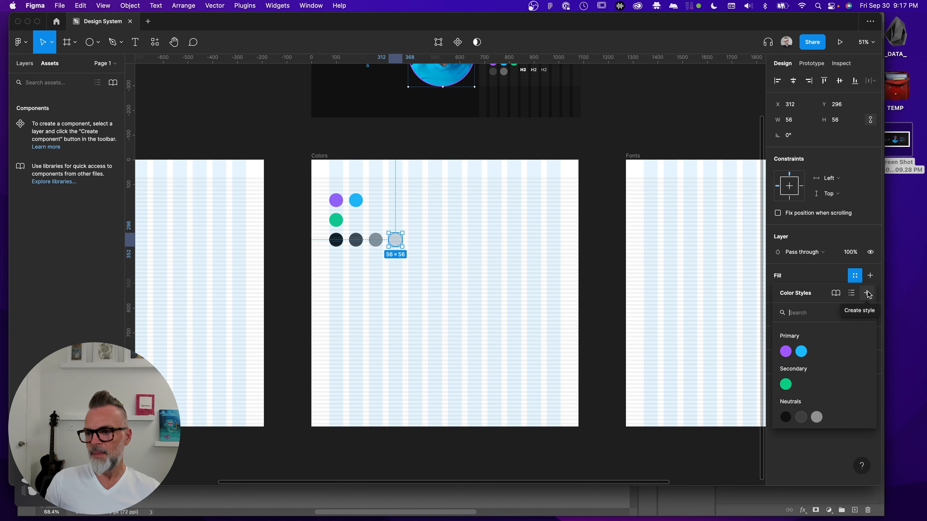
left_click(868, 294)
type("Neutrals/Light Grey")
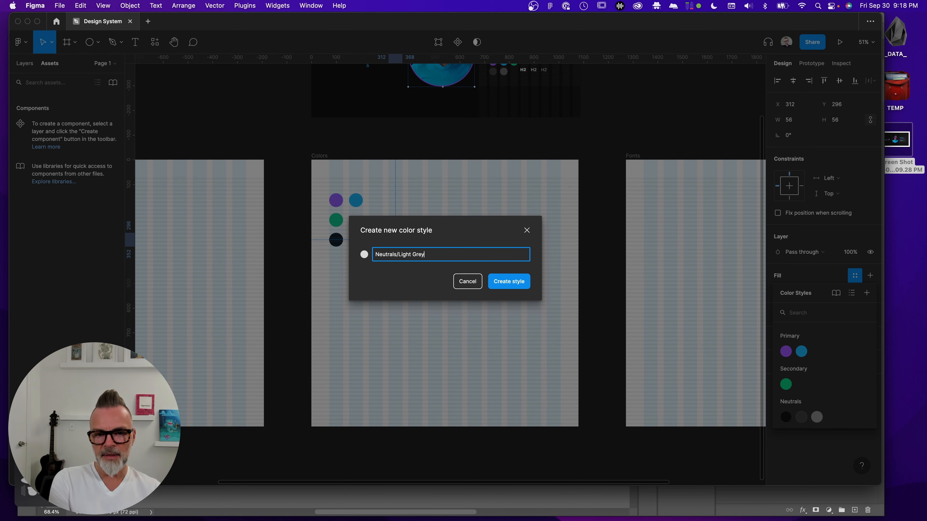
key("Return")
left_click(429, 276)
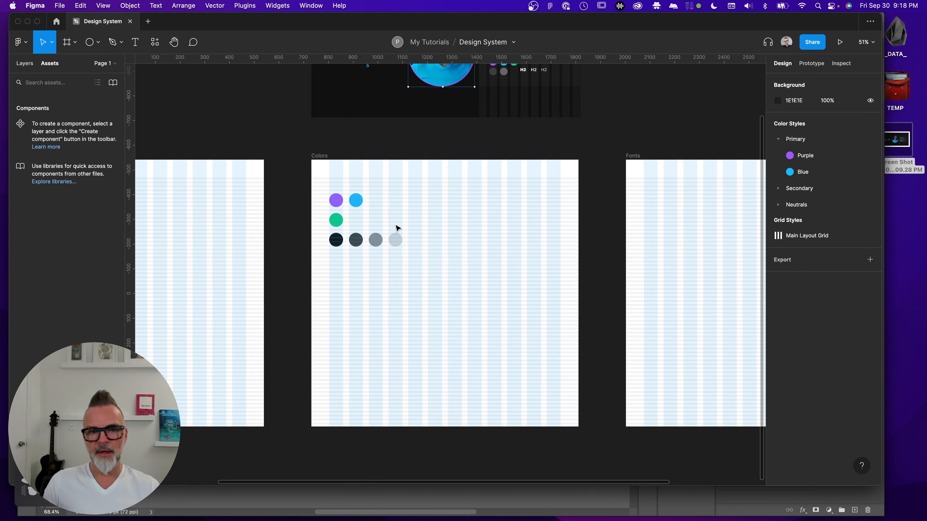
Duplicate the light grey circle into the next grid column at X 392, and give the copy an unlinked white FFFFFF fill
left_click(396, 241)
left_click_drag(398, 247, 420, 247)
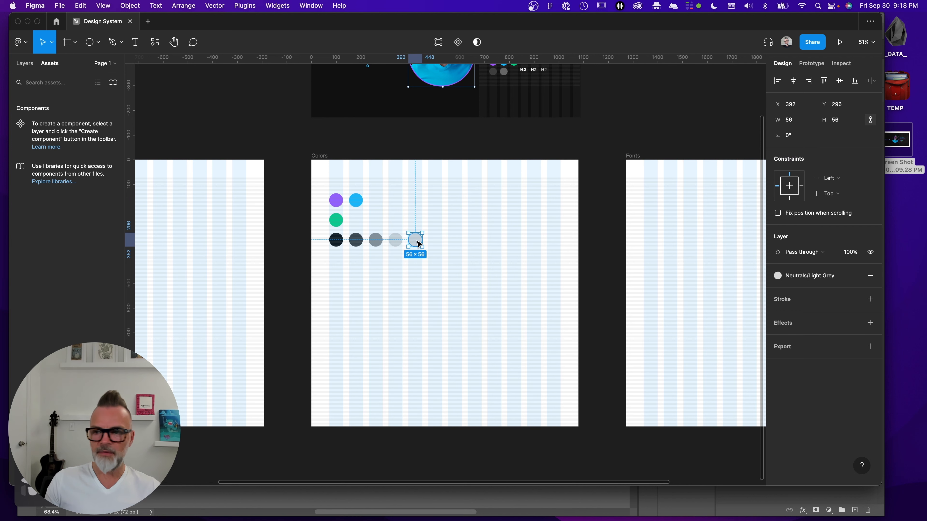
left_click(777, 277)
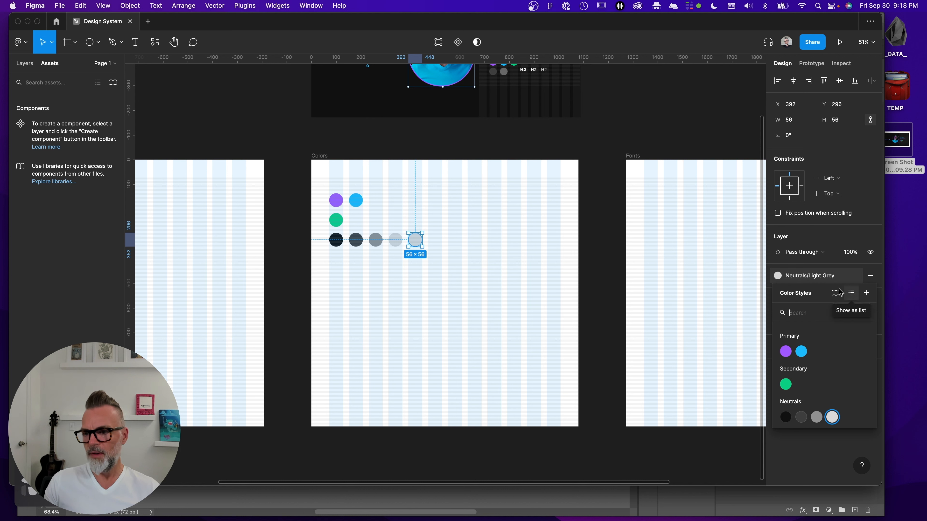
left_click(778, 276)
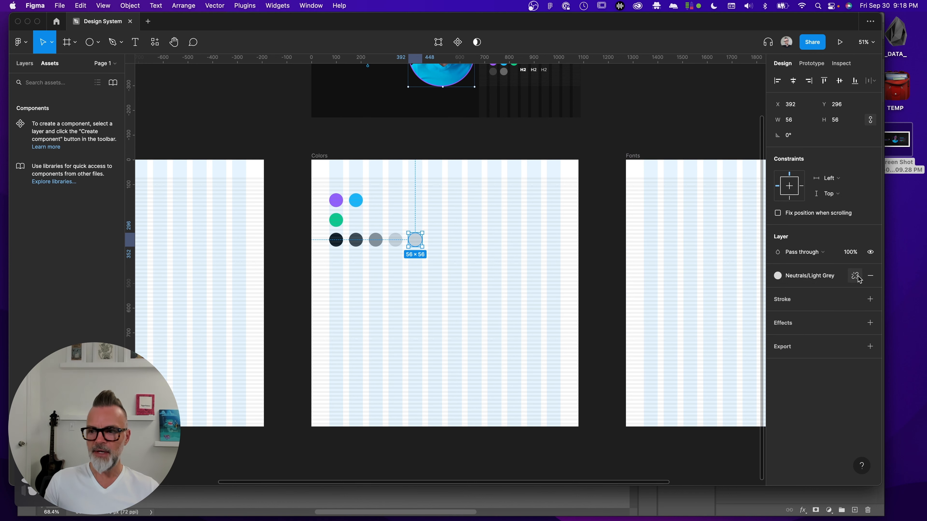
left_click(855, 276)
left_click(778, 292)
left_click_drag(650, 261, 649, 245)
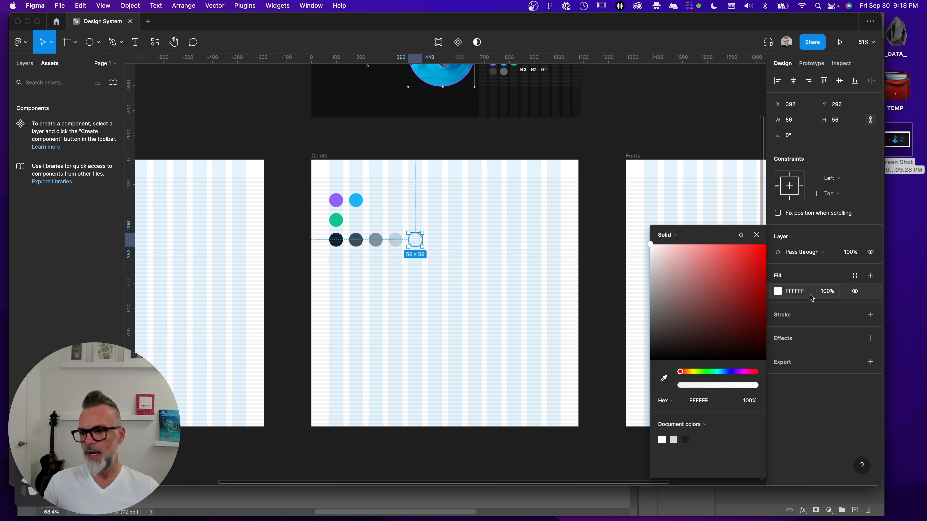
Create a color style named Neutrals/White from the white circle's fill
left_click(856, 276)
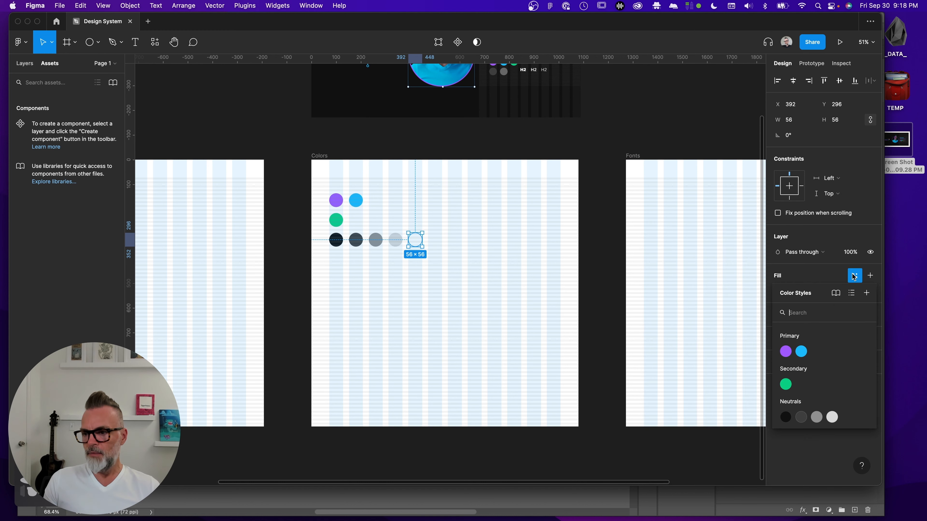
left_click(867, 293)
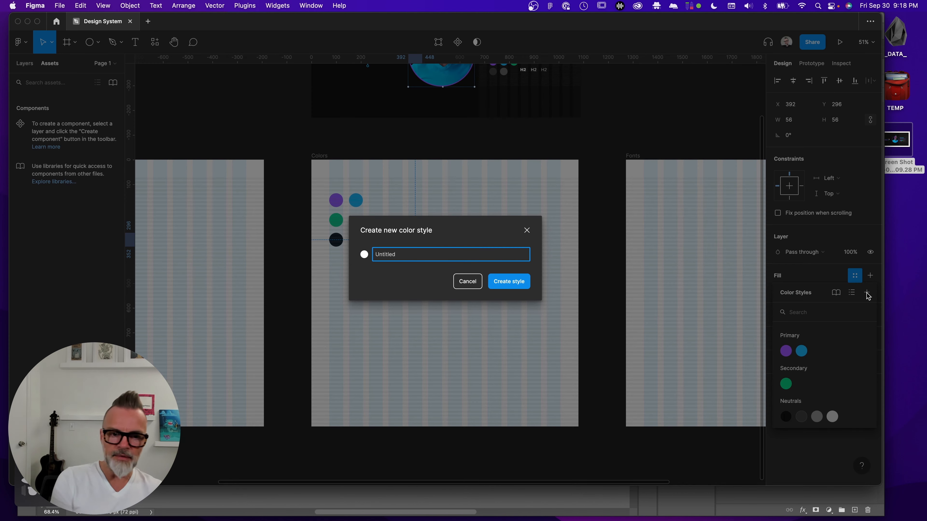
type("Neutrals/Wh")
key("Return")
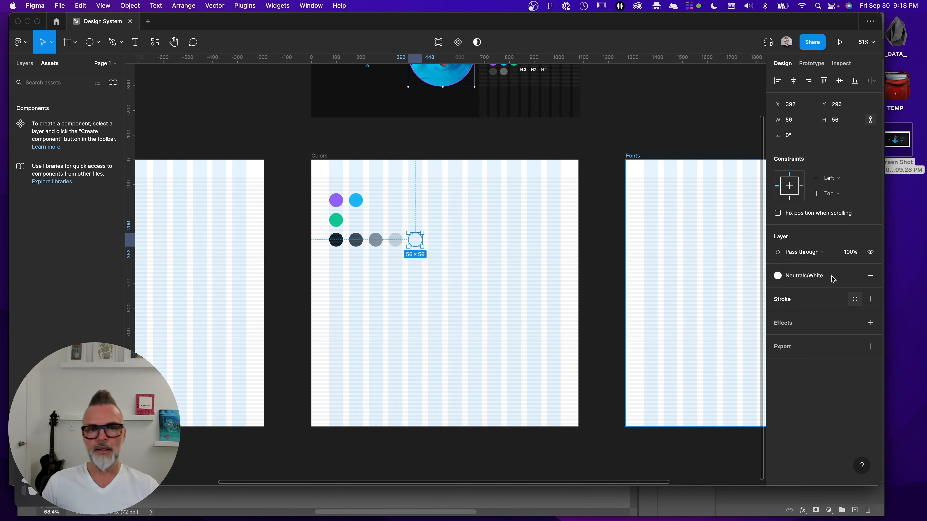
left_click(457, 288)
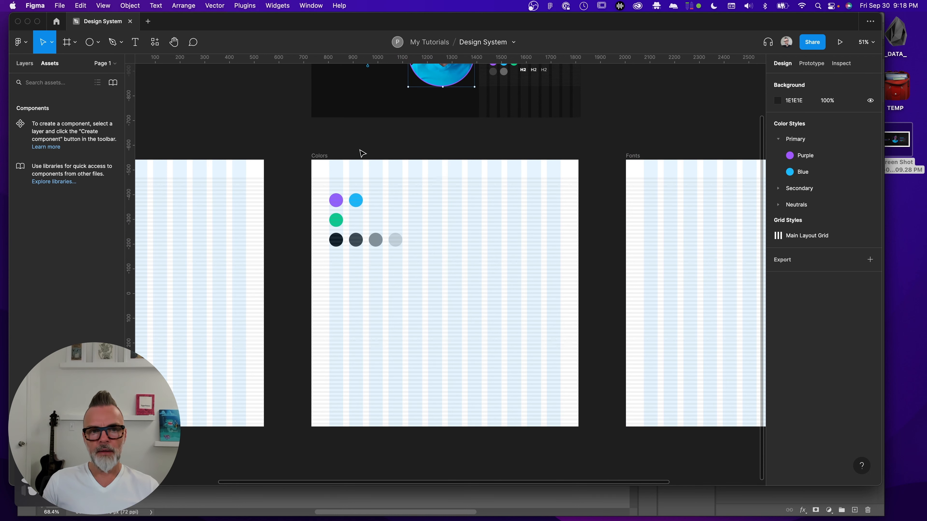
Apply the Neutrals/Dark Grey color style as the fill of the Grid, Colors and Fonts frames together
scroll(357, 147, "down", 5)
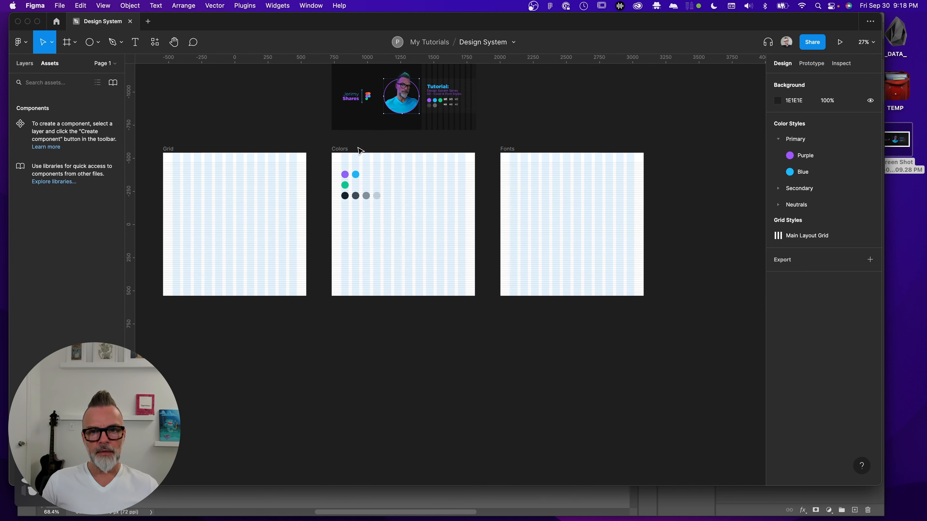
left_click(508, 148)
left_click(339, 150, "shift")
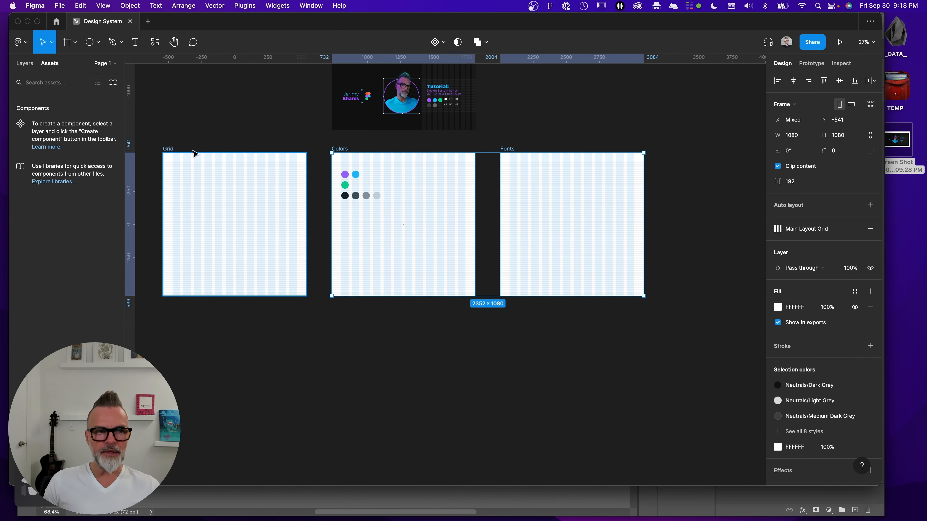
left_click(162, 149, "shift")
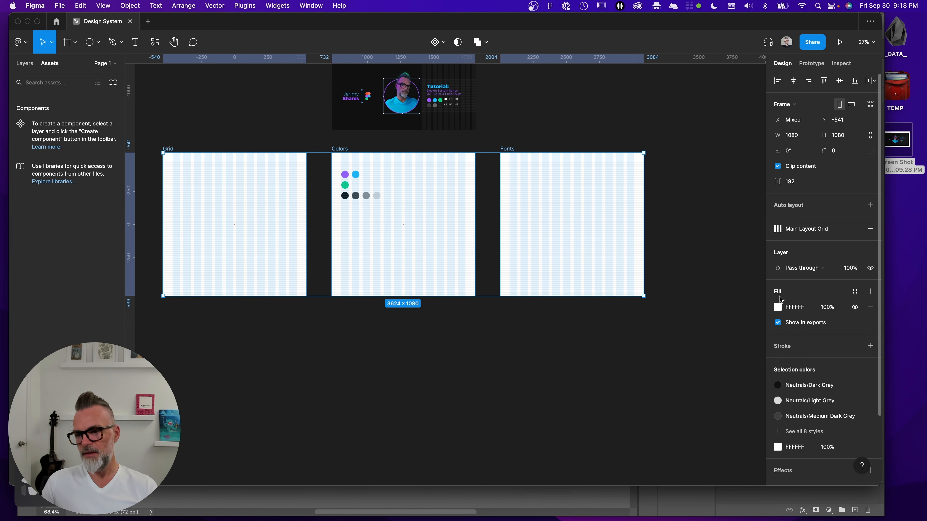
left_click(855, 292)
left_click(785, 433)
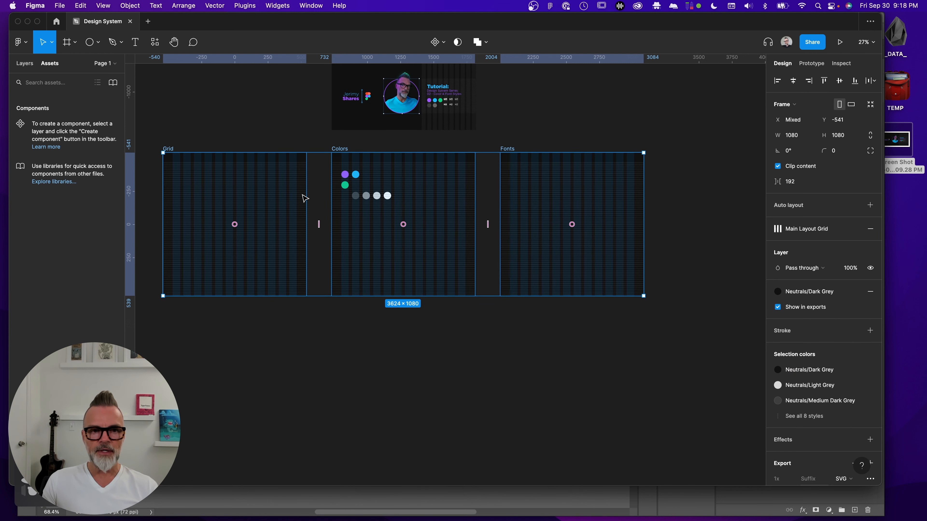
left_click(234, 135)
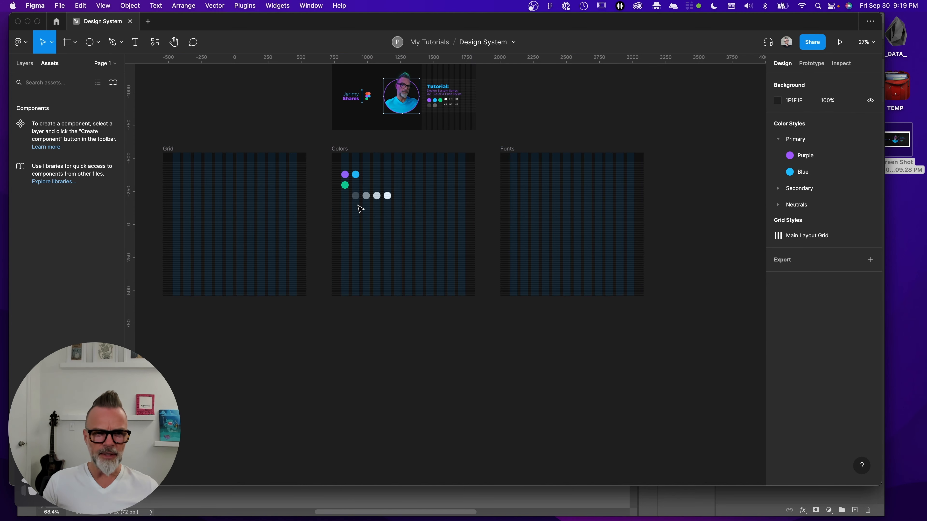
scroll(360, 207, "up", 5)
scroll(360, 207, "down", 5)
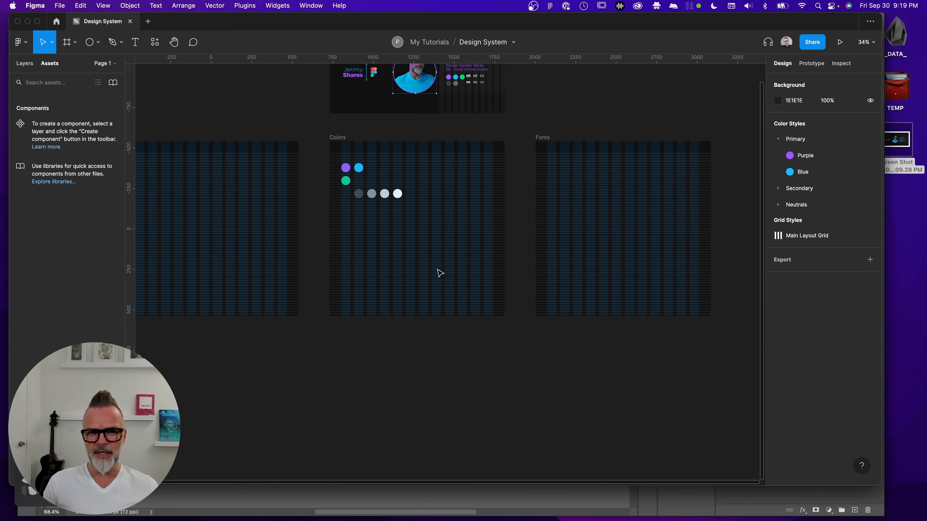
Add a 1 px inside stroke to the third row's first circle using the Neutrals/Medium Light Grey style
scroll(367, 205, "up", 6)
left_click(317, 188)
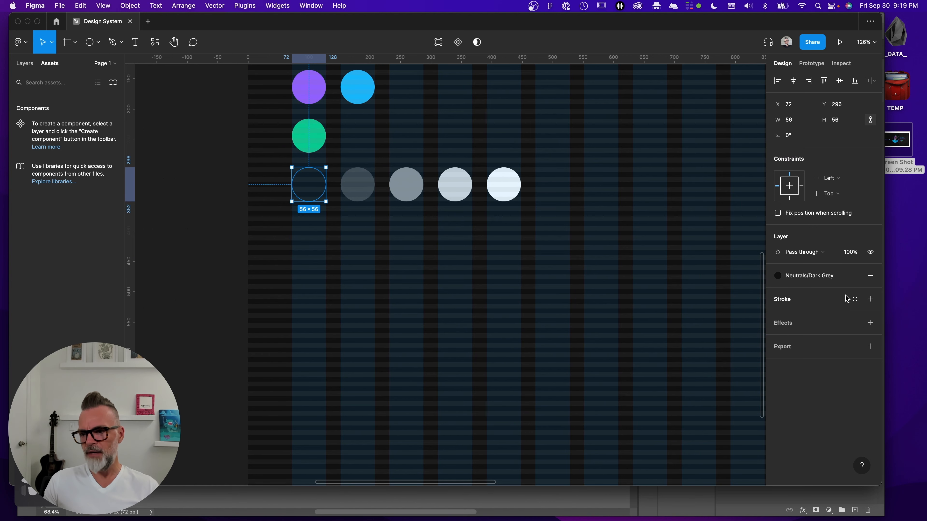
left_click(854, 300)
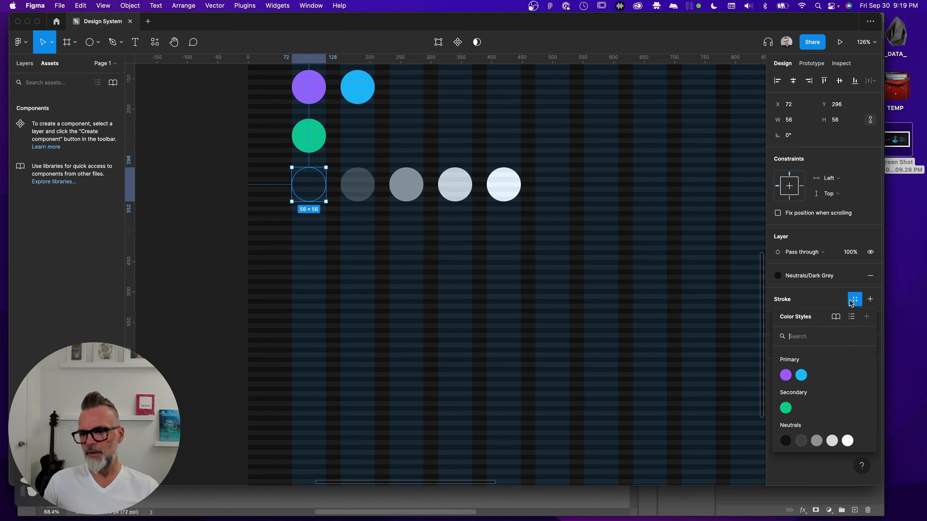
left_click(848, 442)
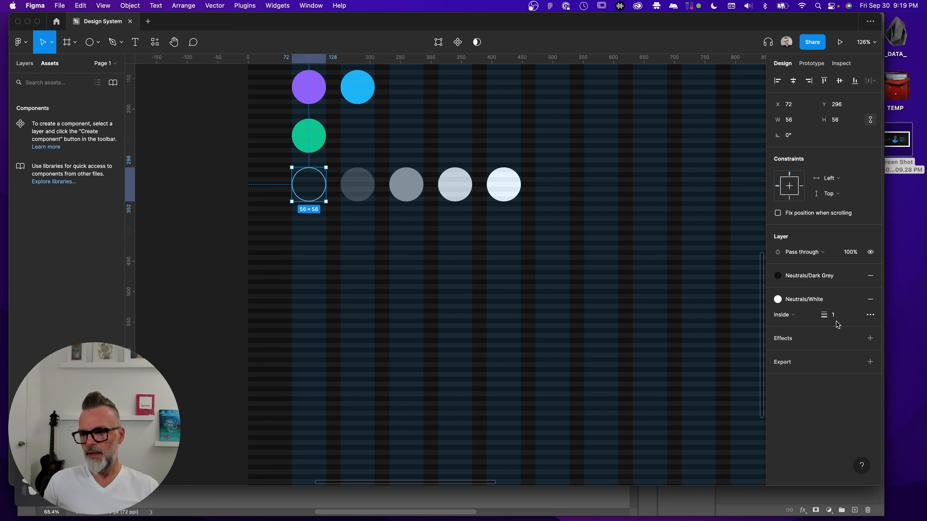
left_click(785, 300)
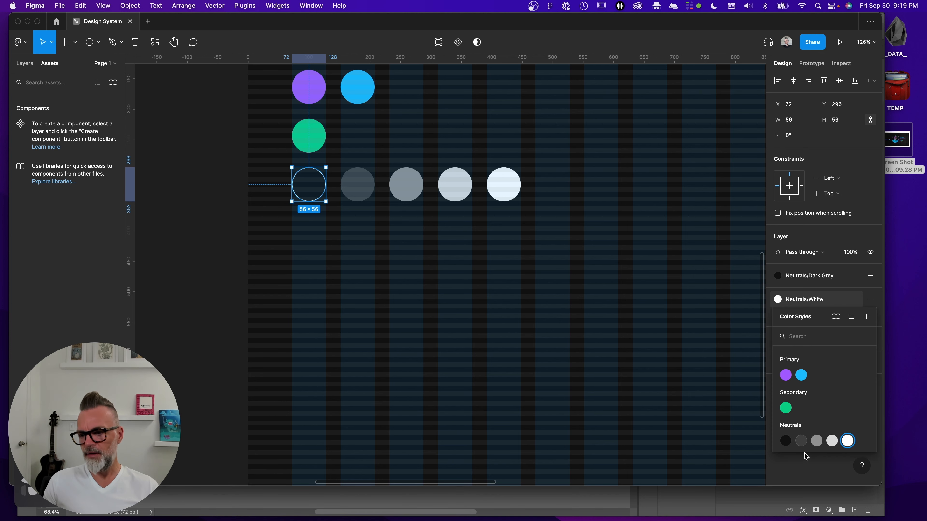
left_click(816, 442)
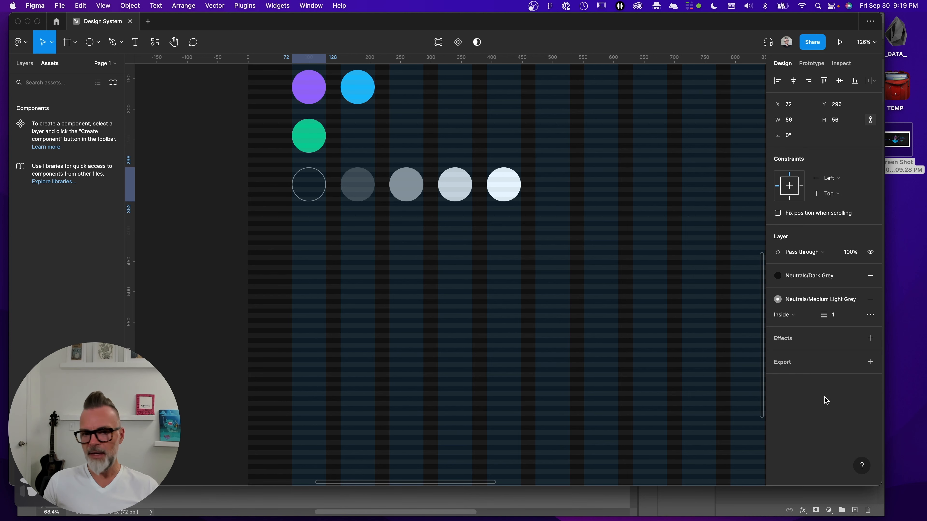
left_click(225, 207)
Hide the layout grids and review the color swatches on the Colors frame without them
scroll(233, 208, "down", 5)
scroll(328, 233, "left", 5)
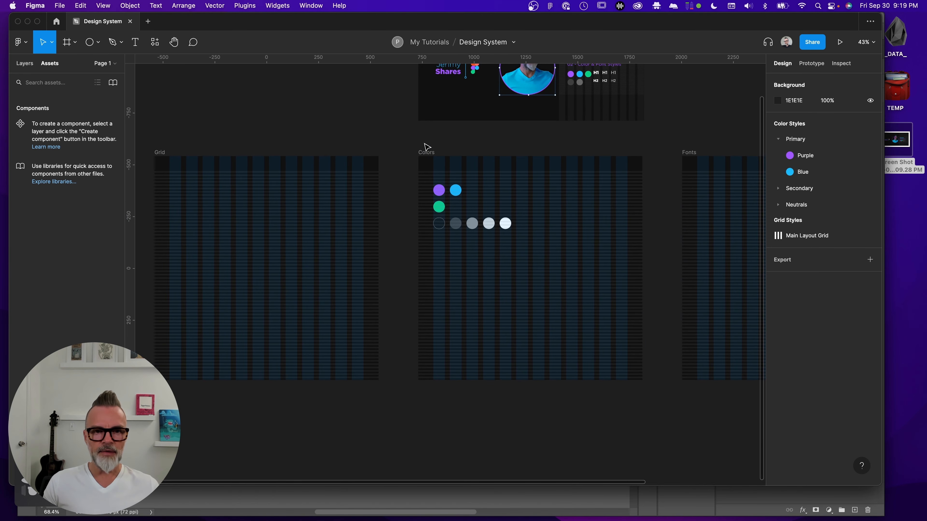
left_click(426, 152)
key("ctrl+g")
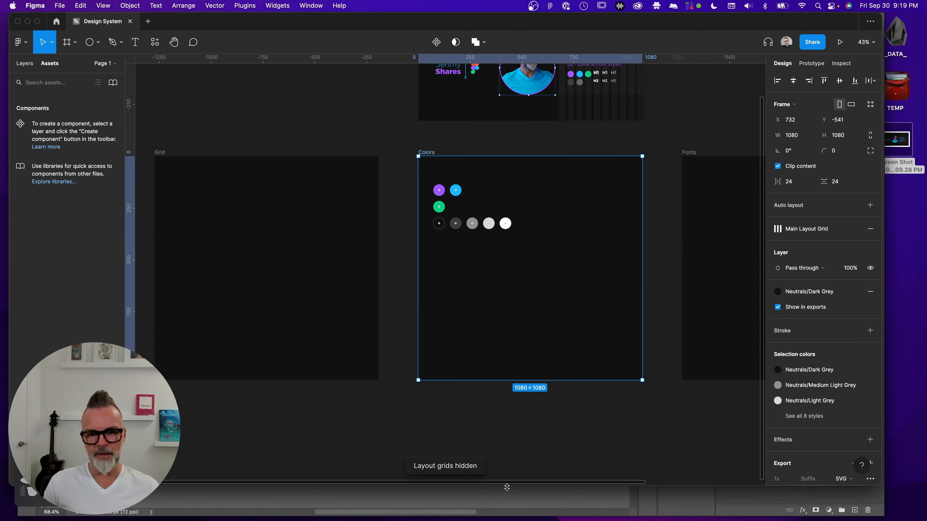
left_click(500, 411)
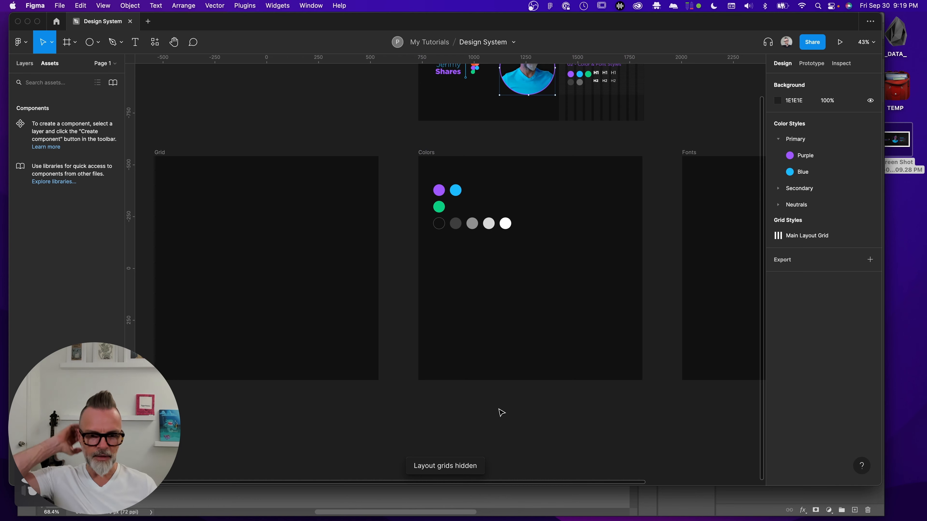
scroll(500, 413, "up", 1)
scroll(500, 413, "left", 1)
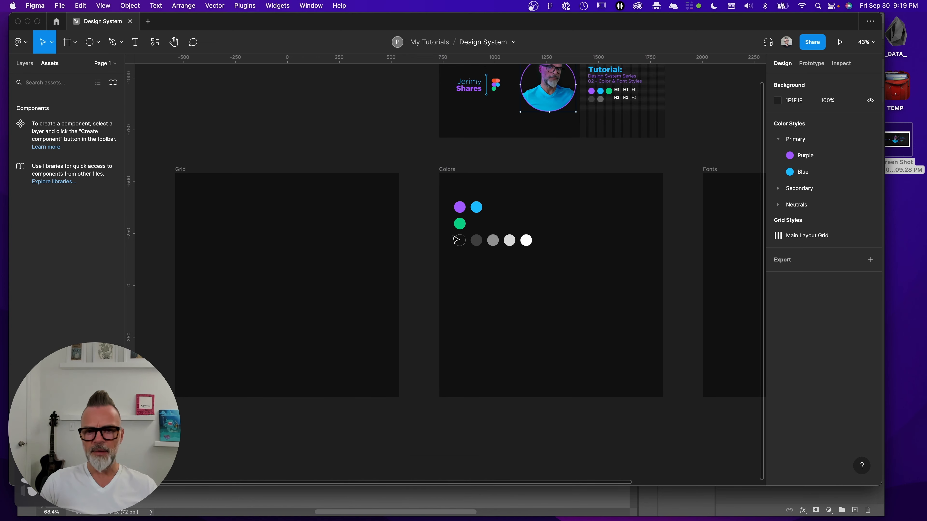
scroll(666, 265, "right", 1)
scroll(665, 266, "right", 1)
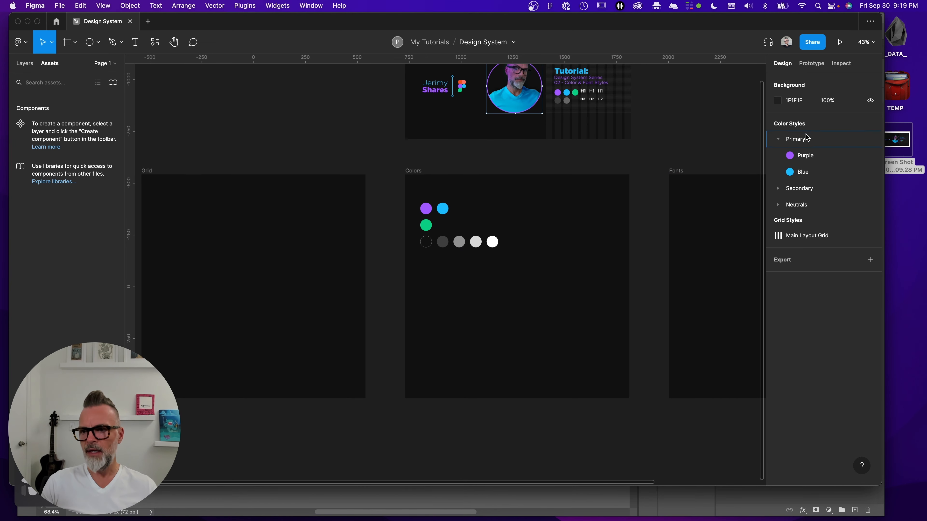
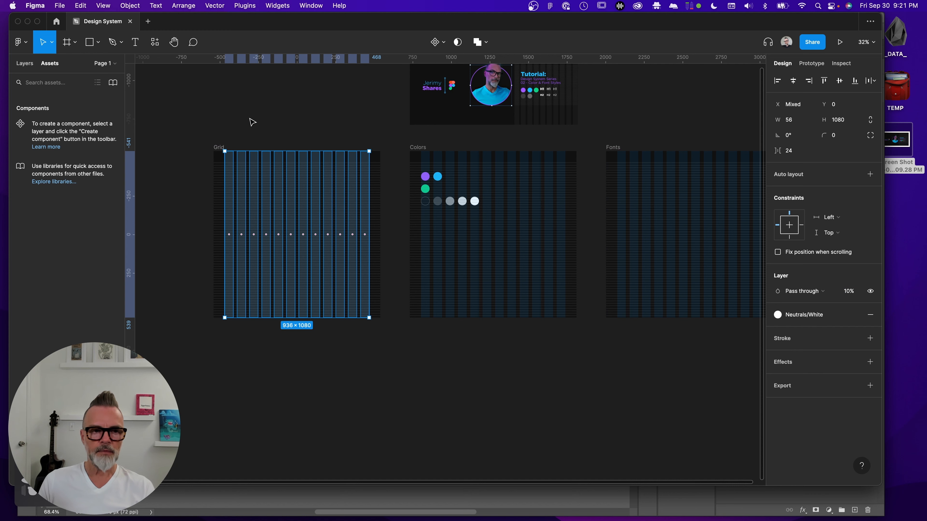
Preview the Grid frame with its white columns in presentation view, then return to the design file
left_click(219, 148)
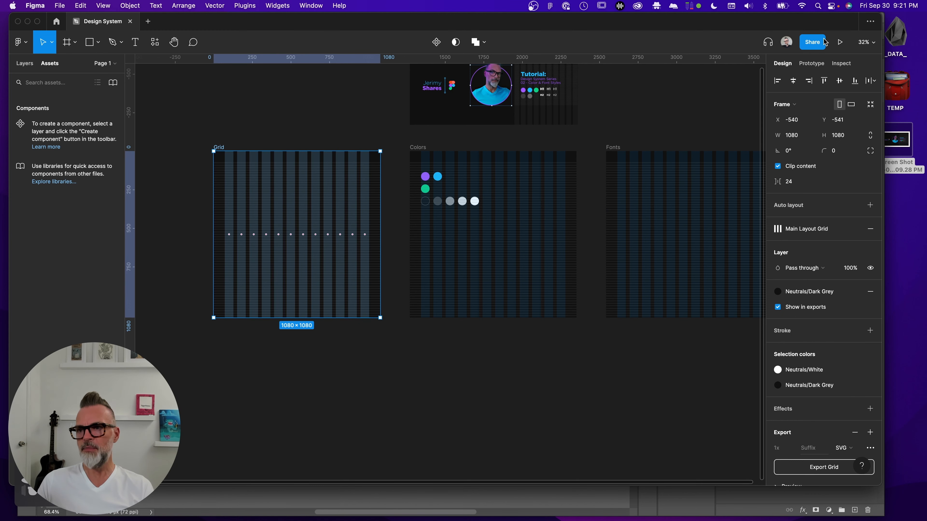
left_click(836, 42)
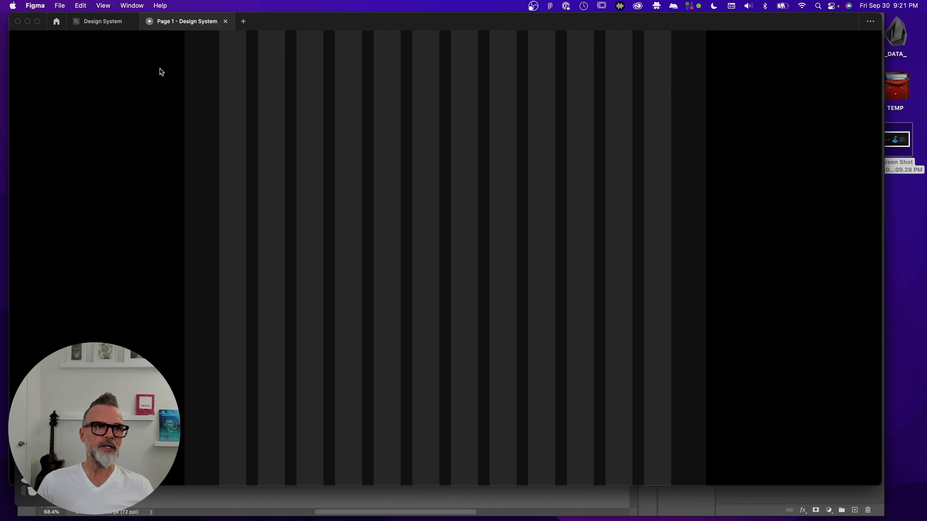
left_click(226, 22)
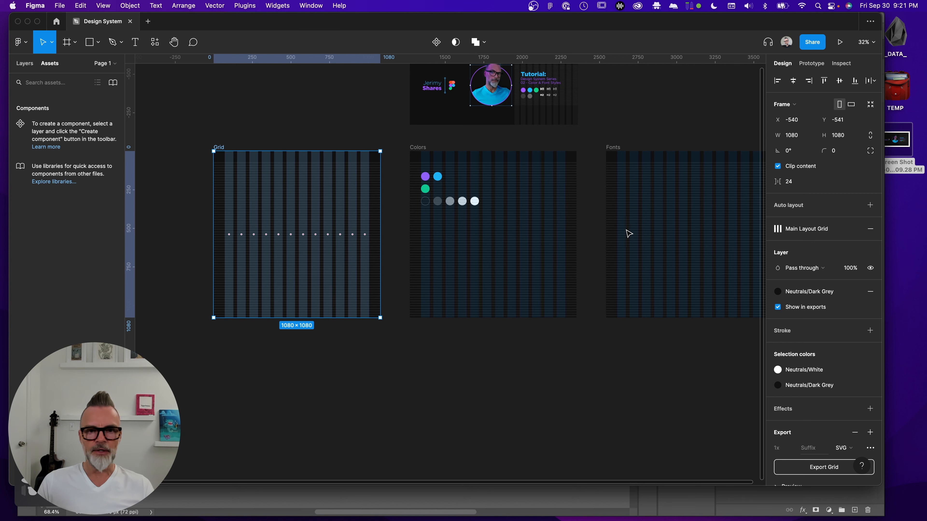
Preview the Fonts frame in presentation view for comparison, then return to the design file
left_click(616, 150)
scroll(629, 193, "right", 5)
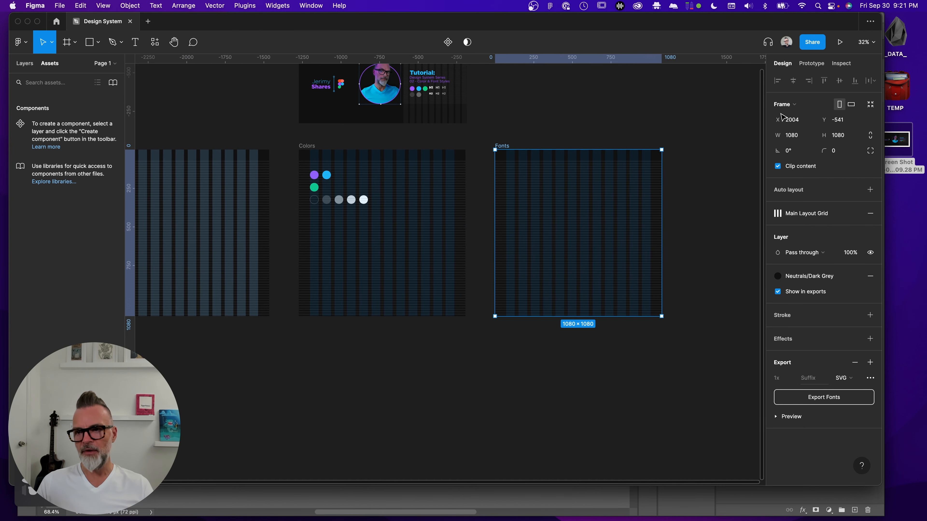
left_click(840, 42)
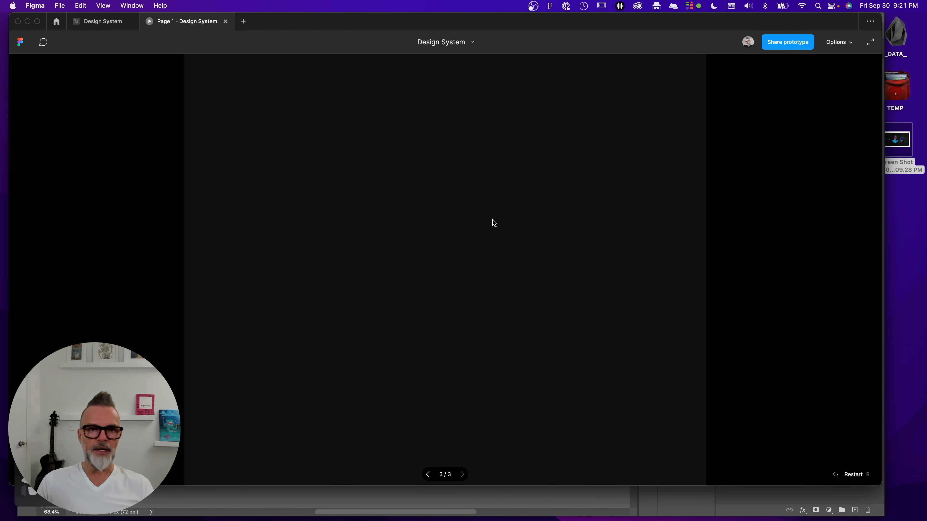
left_click(225, 21)
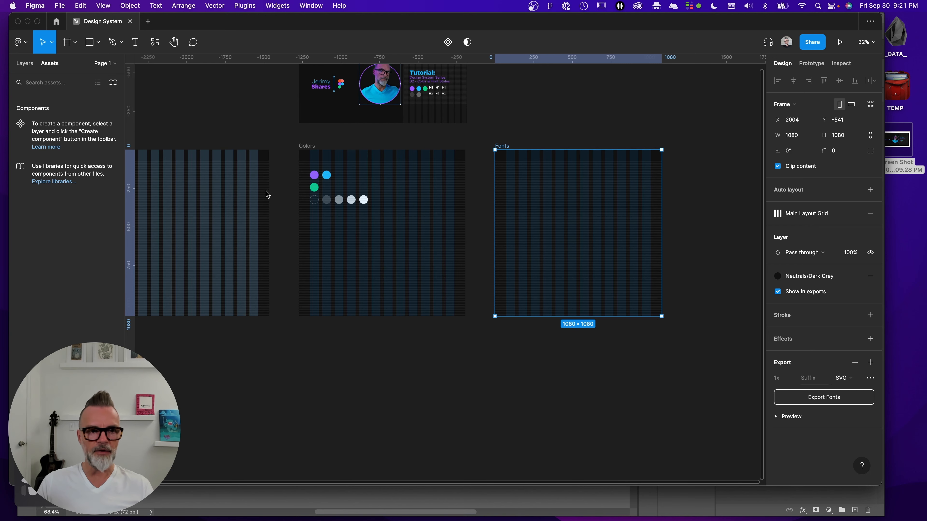
Draw an 8 px high rectangle on the Grid frame's first layout row at X 0, Y 72, and stretch it to 1080 px wide
scroll(228, 108, "left", 5)
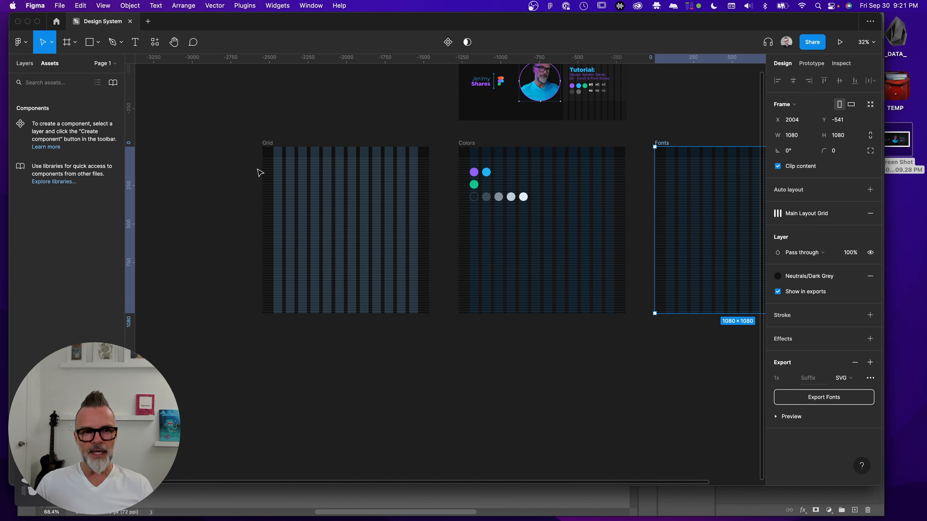
left_click(301, 120)
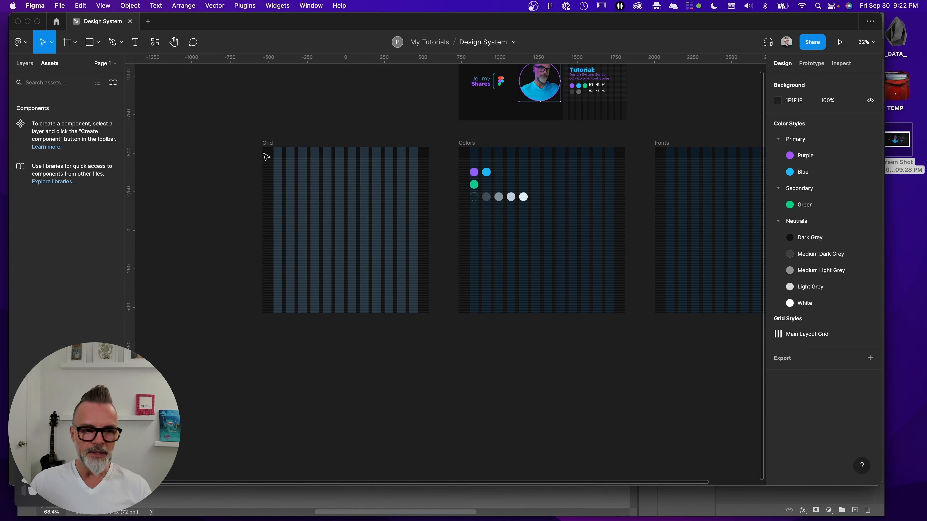
scroll(264, 155, "up", 5)
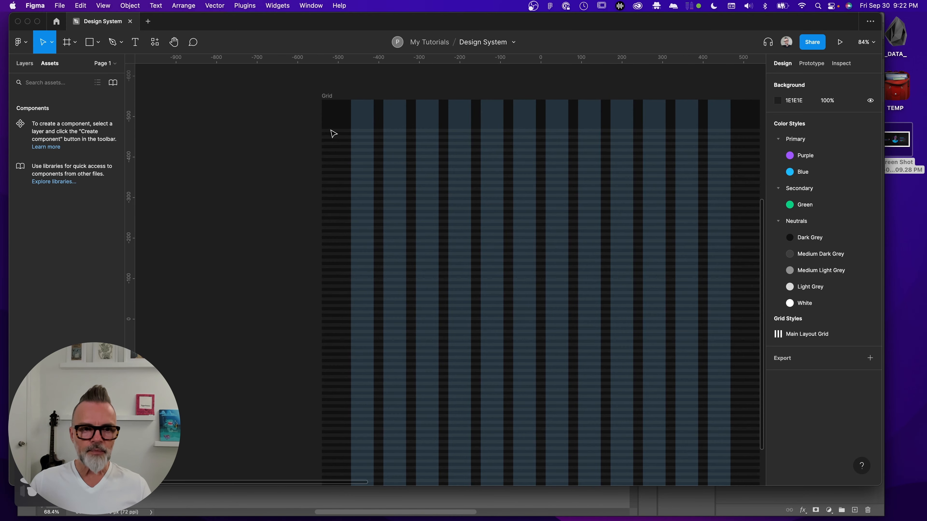
left_click(89, 42)
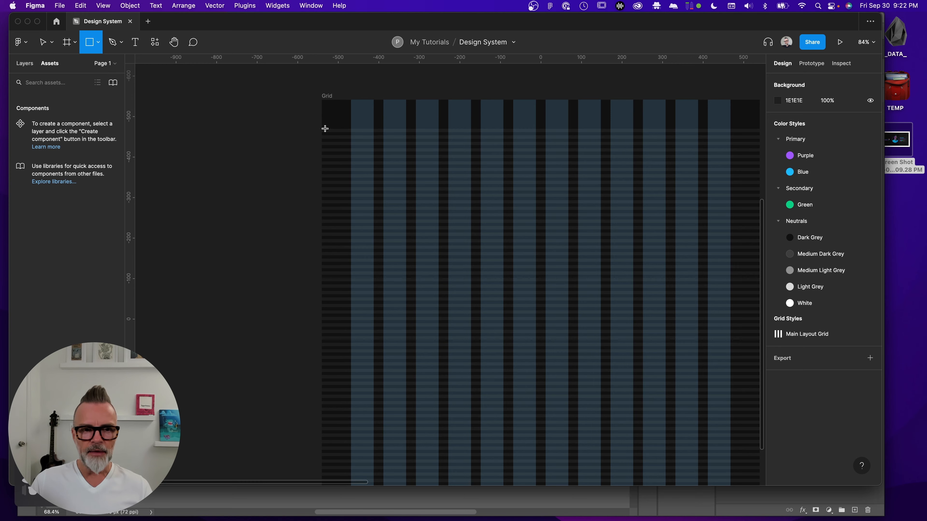
scroll(326, 129, "up", 5)
mouse_move(331, 119)
left_mouse_down()
mouse_move(382, 131)
mouse_move(297, 125)
left_mouse_up()
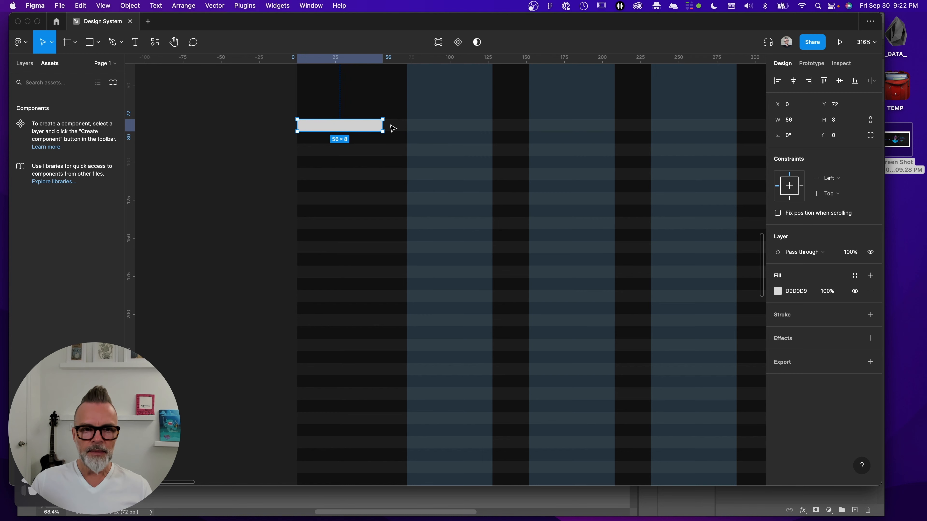
left_click_drag(381, 125, 635, 130)
scroll(589, 164, "down", 10)
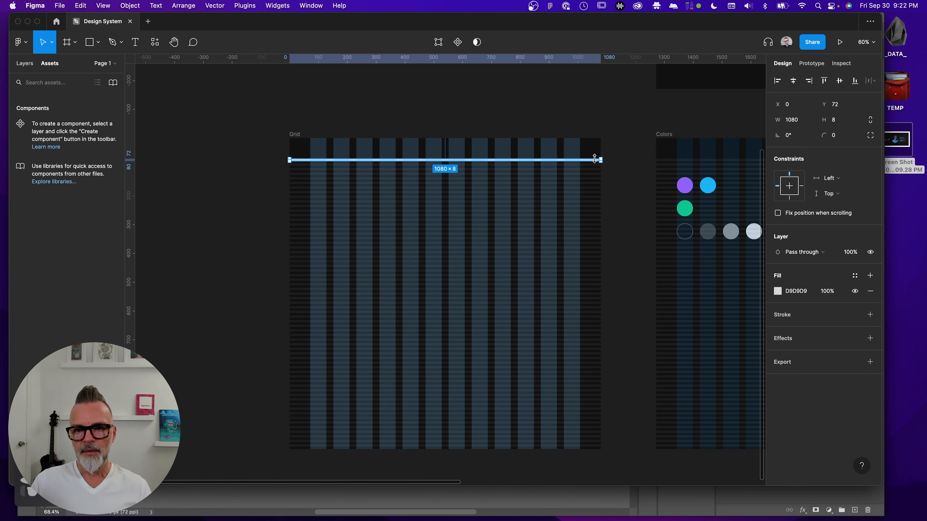
Duplicate the horizontal bar downward along the layout rows to make four bars spaced 8 px apart
scroll(595, 159, "up", 10)
left_click_drag(586, 130, 598, 202)
left_click(588, 130, "shift")
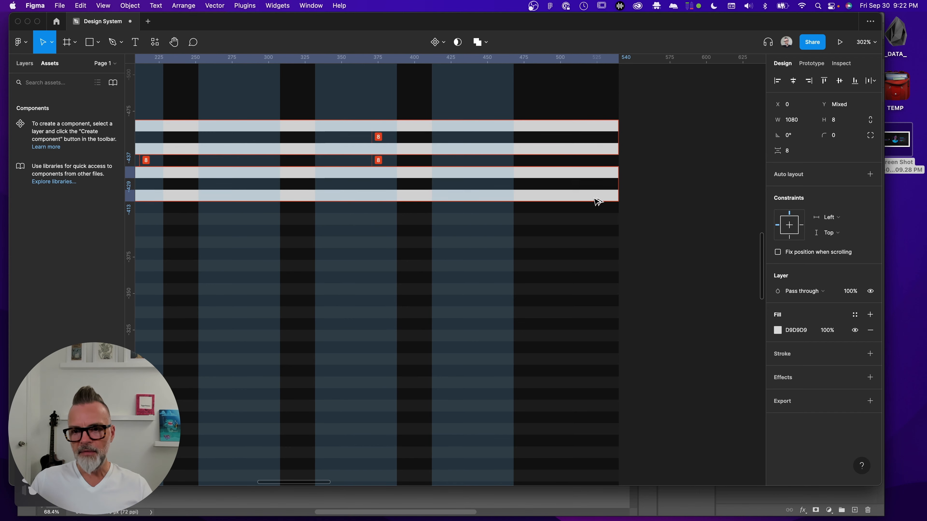
Select all the bars and repeatedly duplicate them downward at the same 8 px spacing, extending the pattern to 32 bars
left_click_drag(639, 100, 564, 211)
scroll(565, 211, "down", 5)
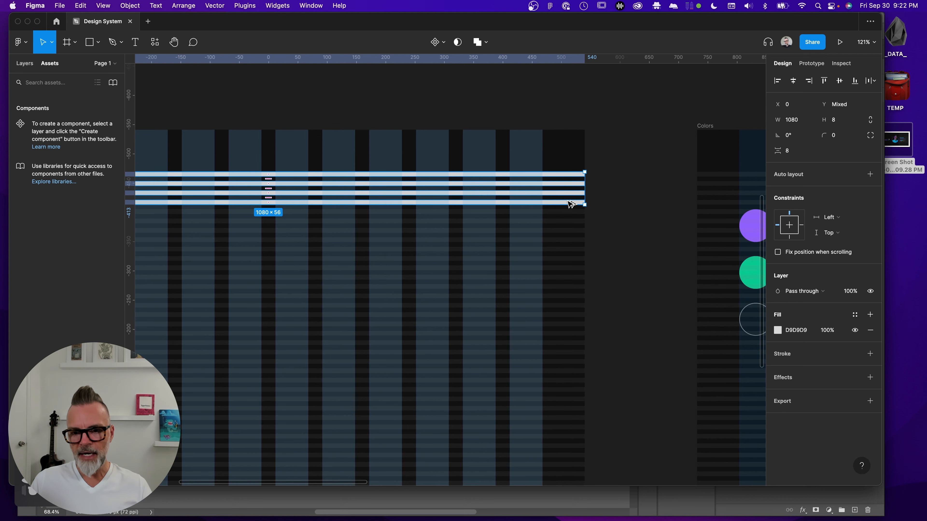
left_click_drag(571, 203, 571, 241)
scroll(629, 256, "down", 3)
left_click(623, 115)
left_click_drag(621, 112, 588, 259)
left_click_drag(623, 109, 599, 407)
scroll(579, 264, "down", 6)
scroll(579, 265, "right", 2)
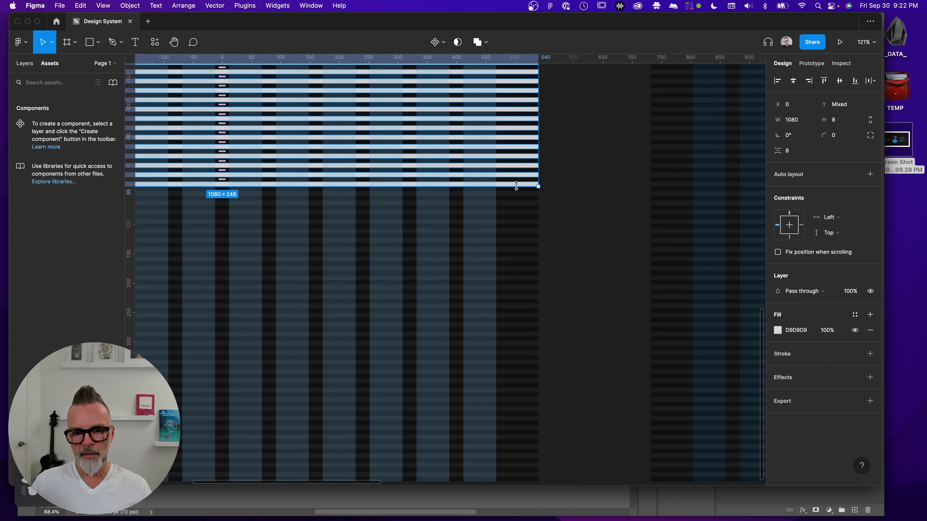
Duplicate the selected 248 px tall block of bars twice more downward to fill the Grid frame to its lower edge
left_click_drag(522, 186, 542, 336)
scroll(578, 354, "down", 5)
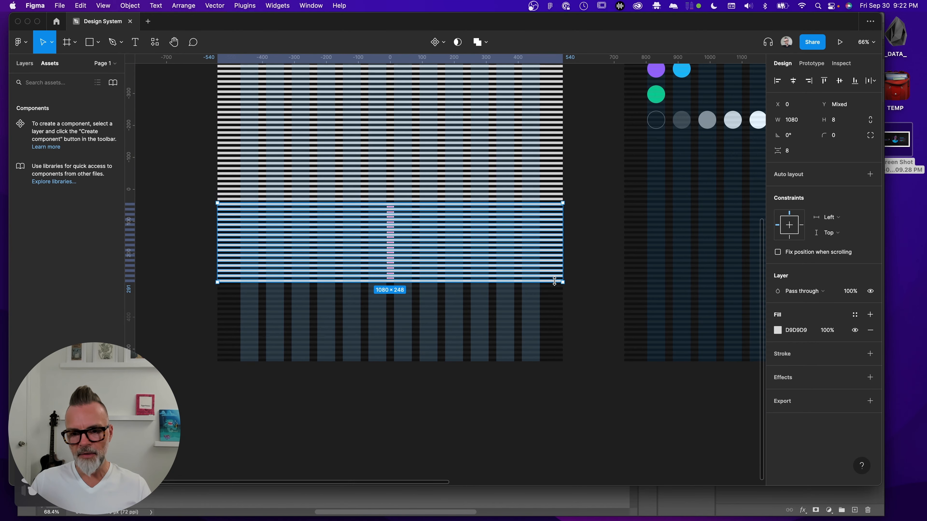
left_click_drag(556, 282, 562, 360)
left_click(575, 380)
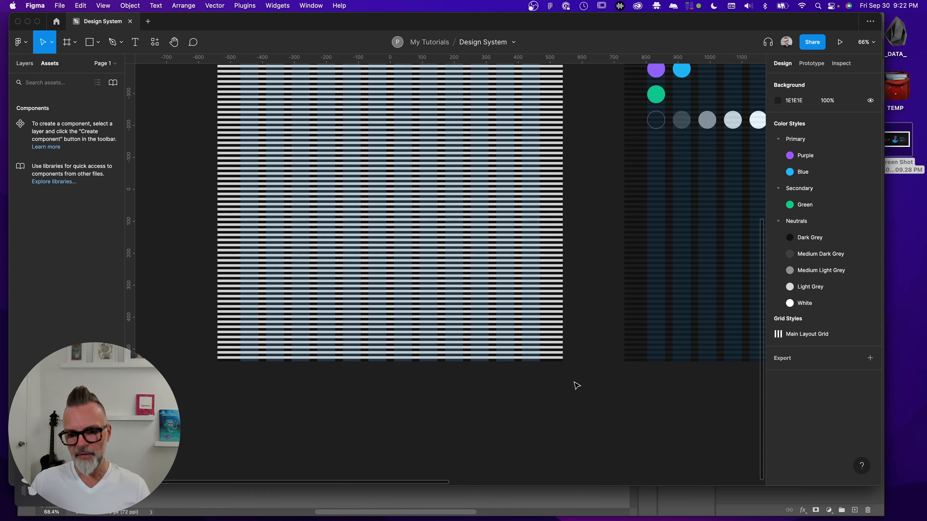
Select all the horizontal bars in the Grid frame and set their layer opacity to 5%
scroll(564, 373, "up", 2)
scroll(565, 373, "down", 5)
scroll(563, 374, "right", 4)
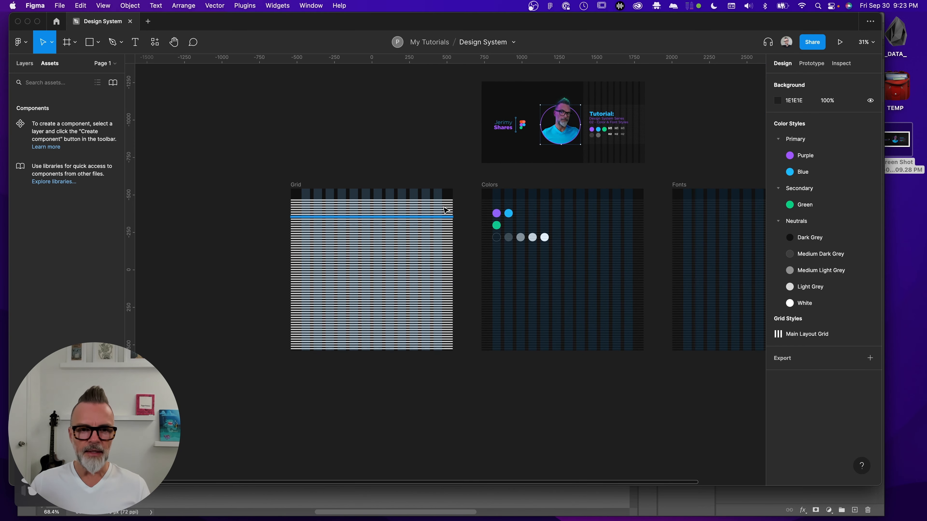
left_click_drag(466, 186, 454, 435)
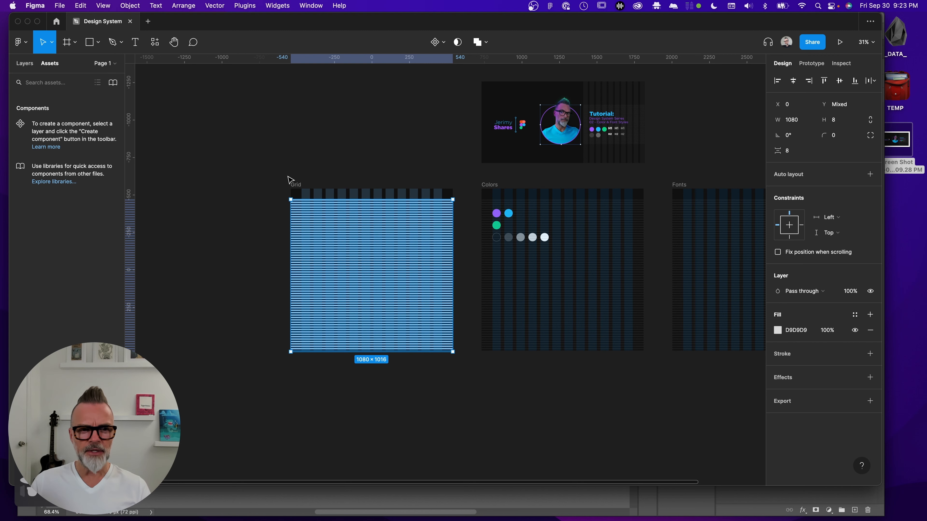
left_click(851, 294)
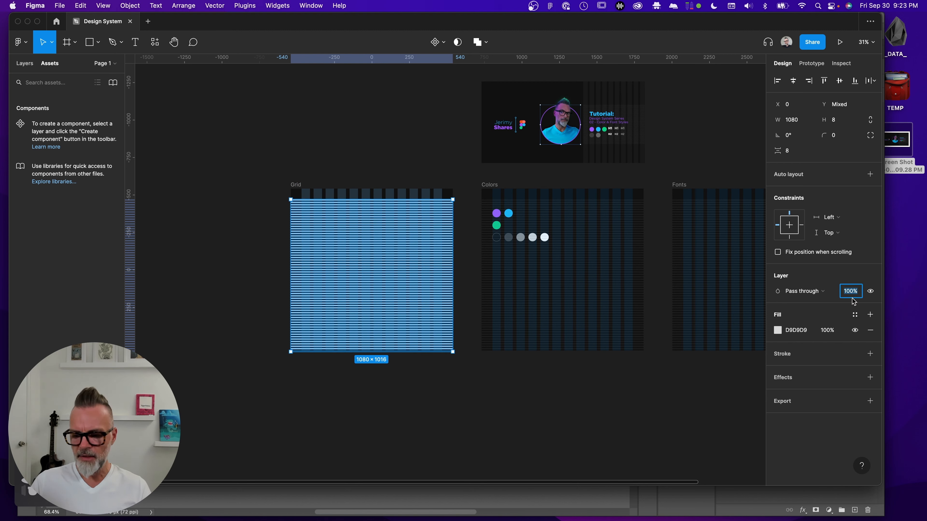
type("5")
key("Return")
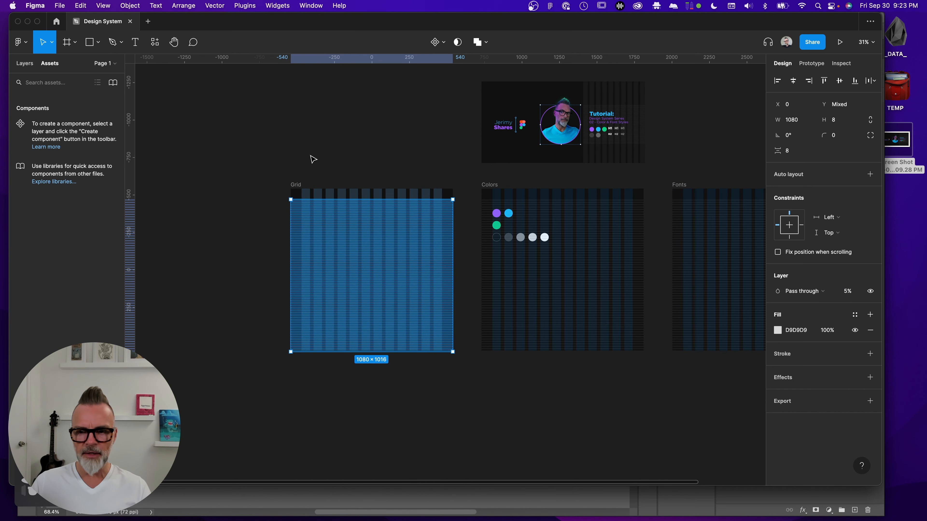
left_click(314, 147)
Preview the Grid frame with its columns and rows in presentation view, then return to the design file
scroll(318, 150, "right", 5)
scroll(266, 146, "down", 5)
left_click(246, 186)
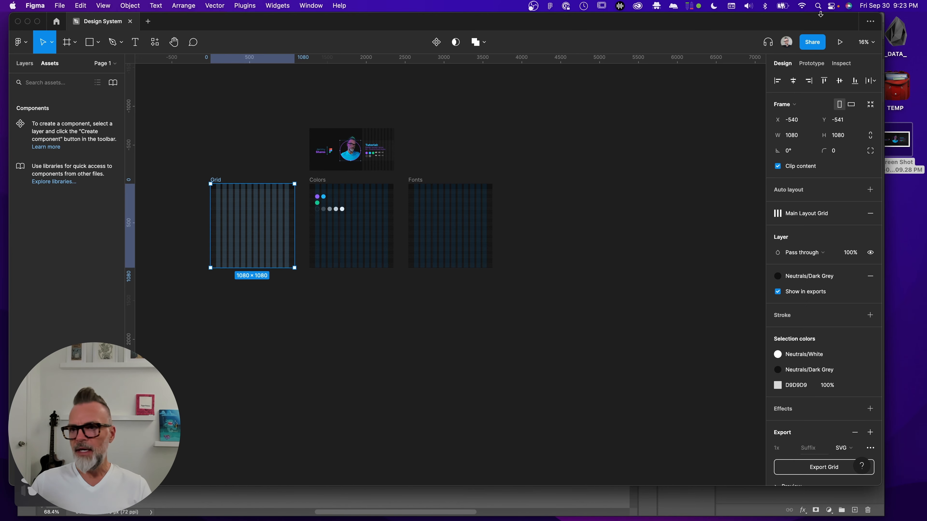
left_click(842, 43)
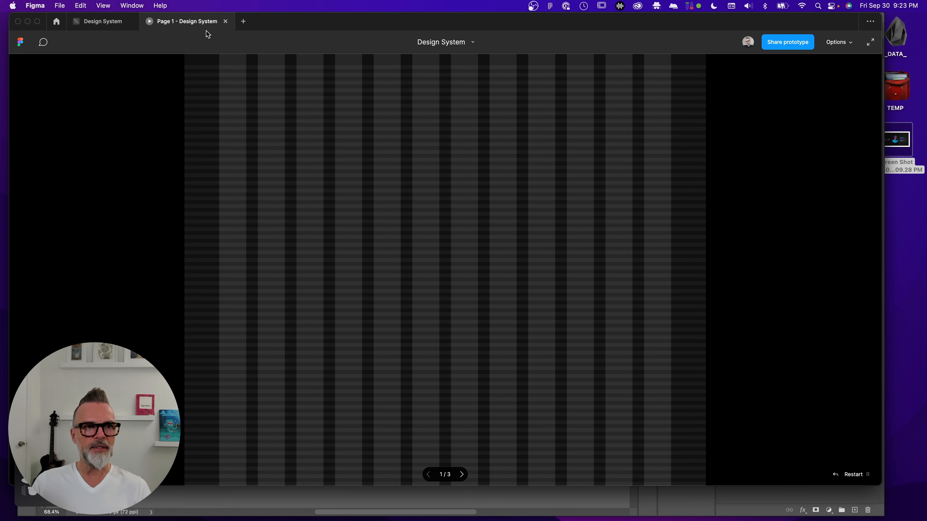
left_click(226, 22)
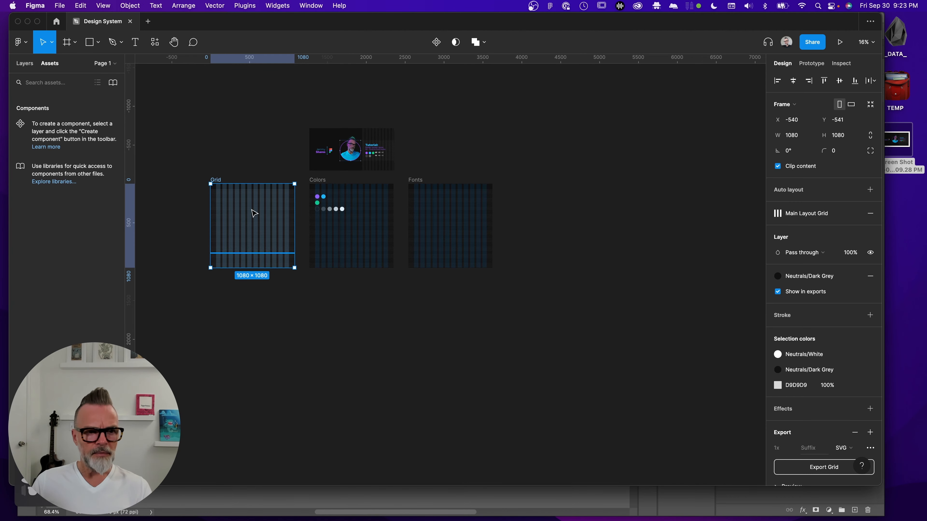
Check the horizontal bars' opacity in the Grid frame and set the vertical columns' layer opacity to 6%
scroll(248, 197, "up", 5)
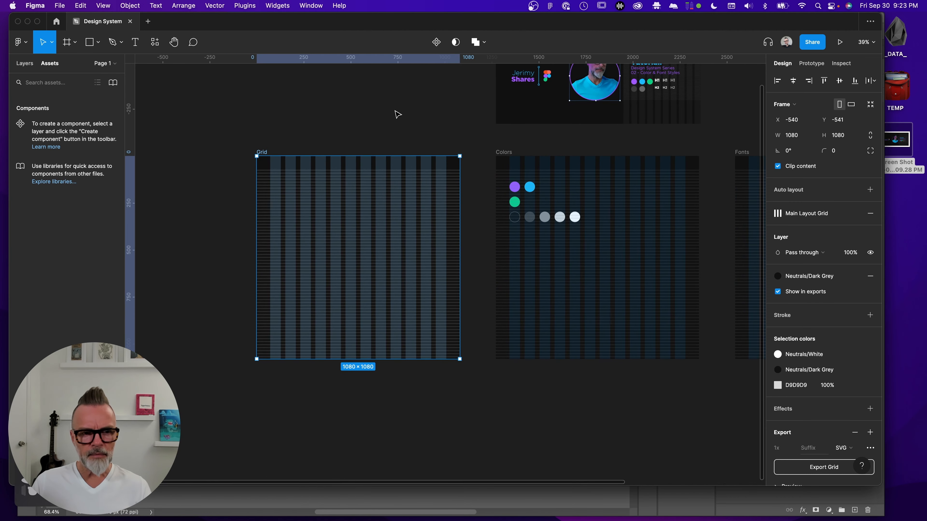
left_click(467, 205)
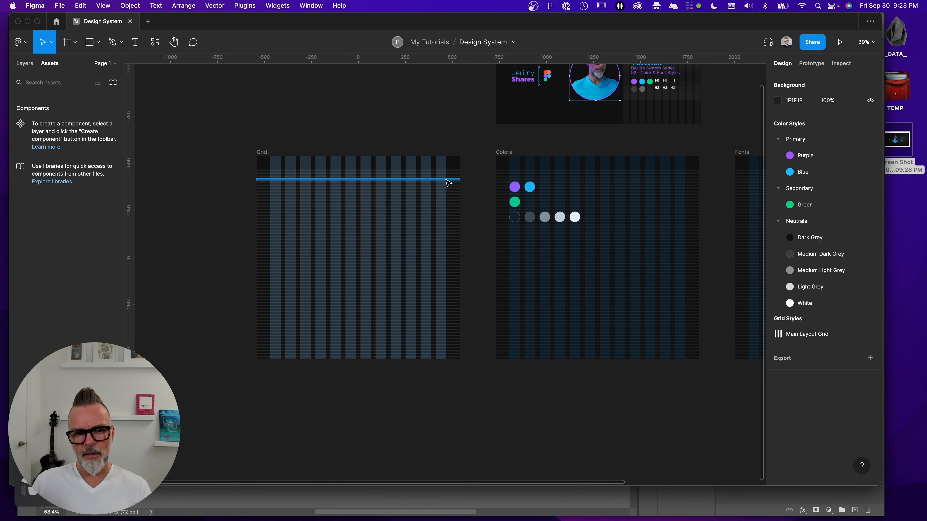
left_click_drag(474, 160, 458, 438)
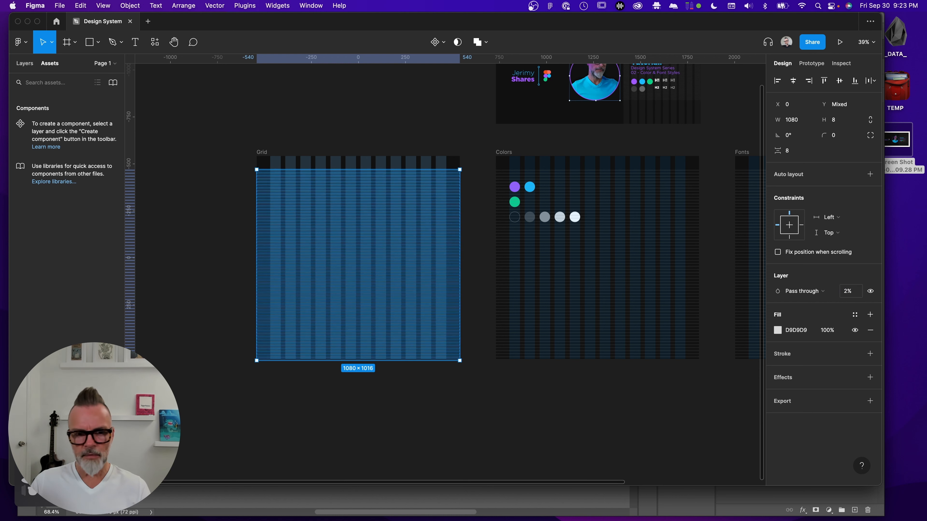
left_click(459, 134)
left_click_drag(459, 134, 274, 160)
left_click(850, 292)
key("Return")
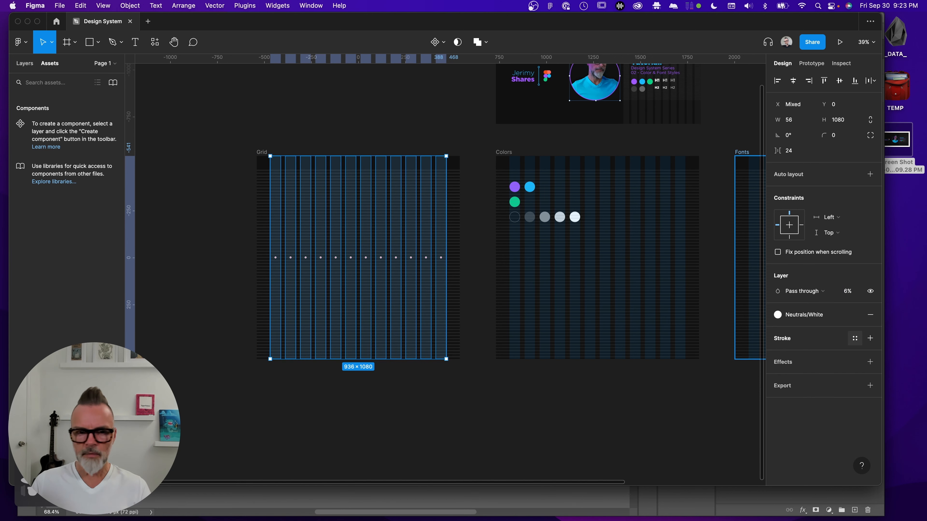
Replace the Grid frame's D9D9D9 selection color with the Neutrals/White color style
left_click(388, 113)
left_click(262, 152)
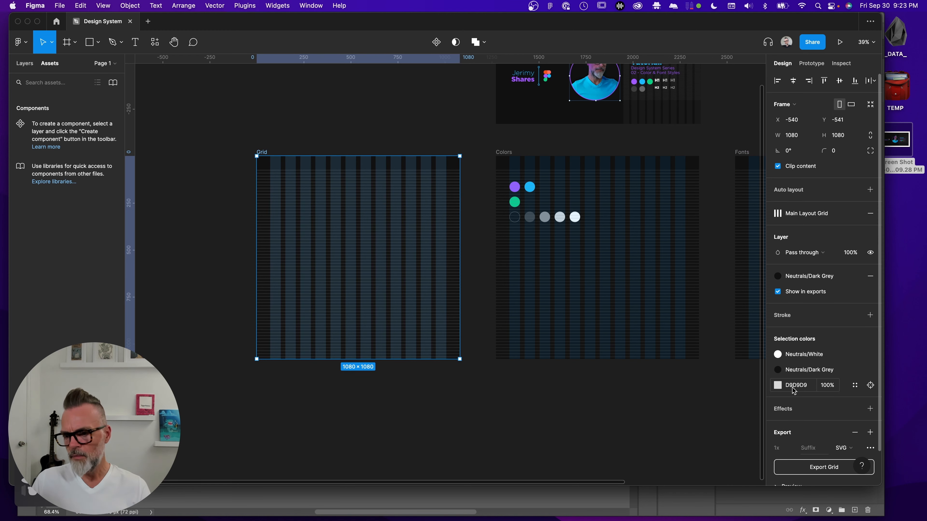
left_click(777, 386)
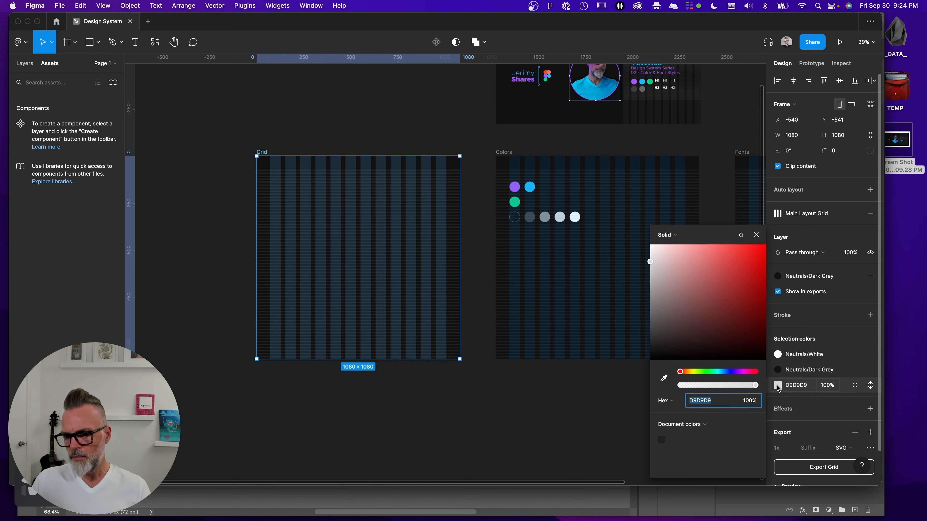
left_click(777, 385)
left_click(855, 385)
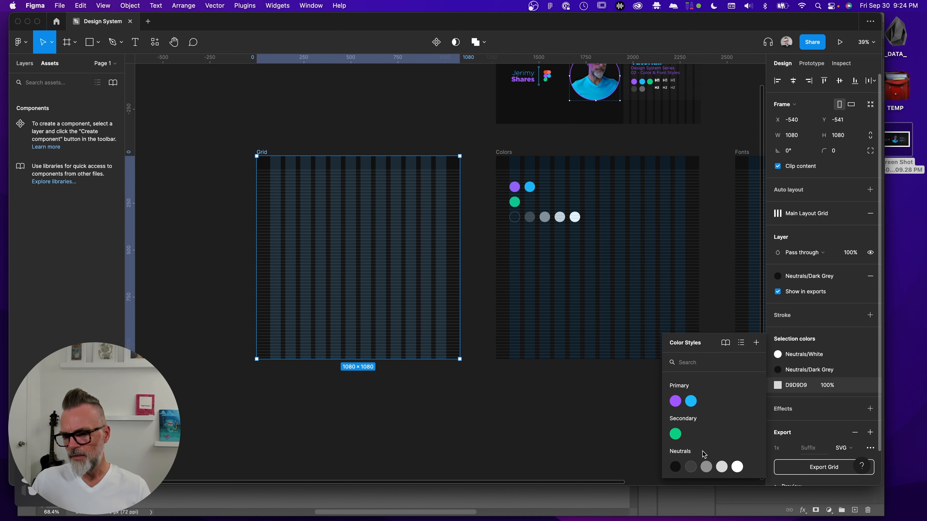
left_click(737, 467)
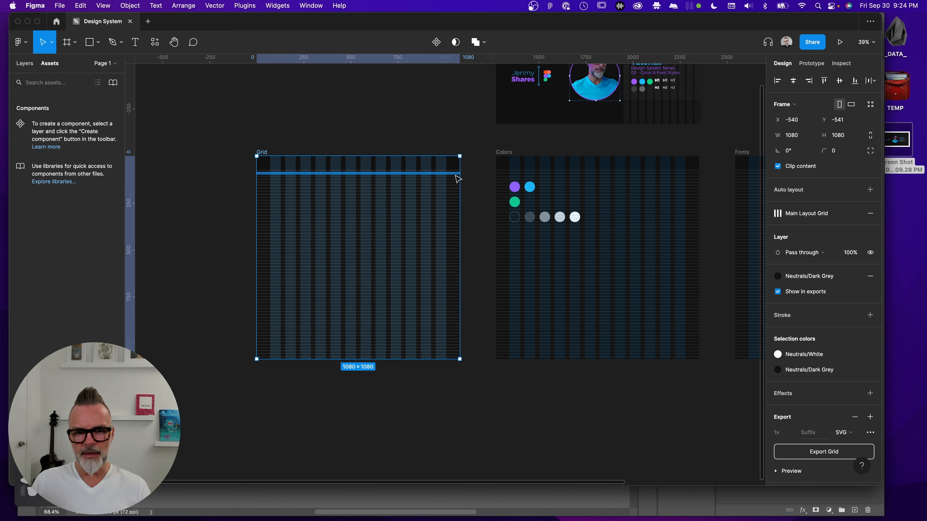
Inspect the fill style and opacity of the Grid frame's bars and columns, and the frame's selection colors
left_click_drag(473, 172, 462, 383)
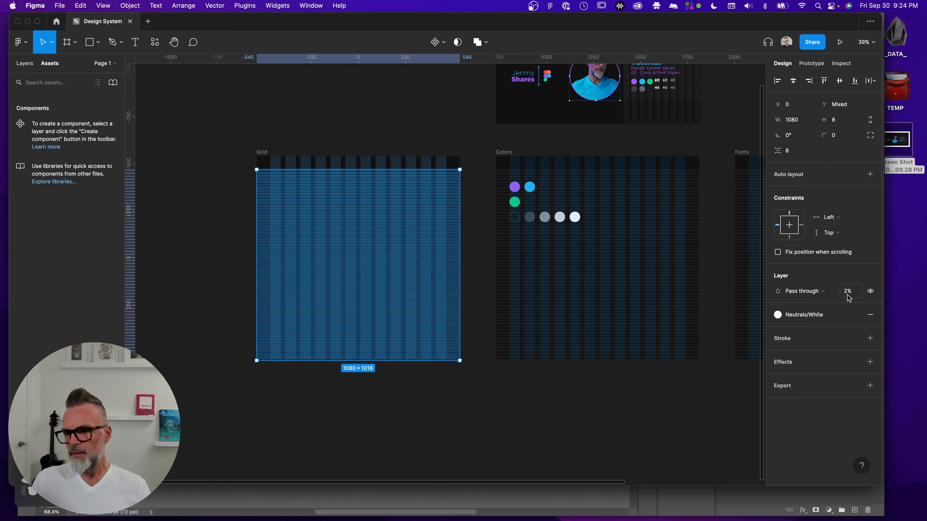
left_click_drag(474, 129, 270, 157)
left_click(433, 146)
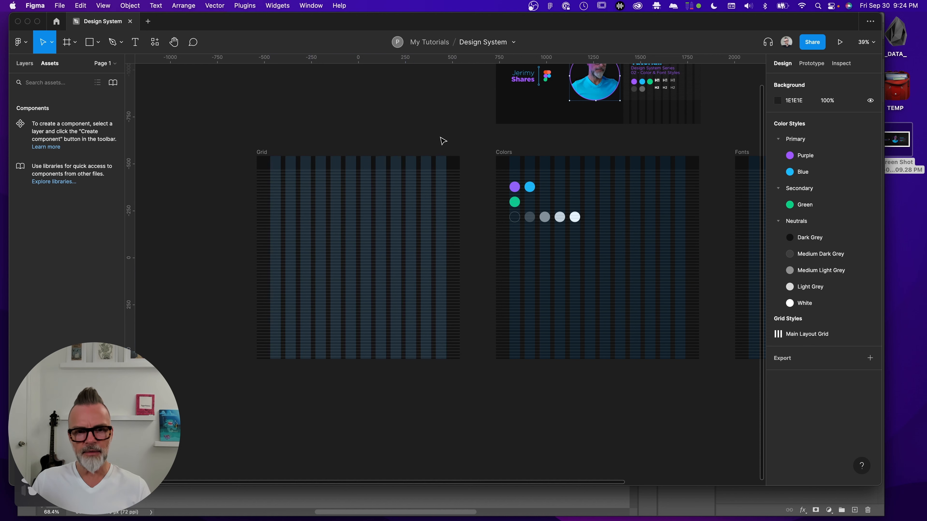
left_click(260, 153)
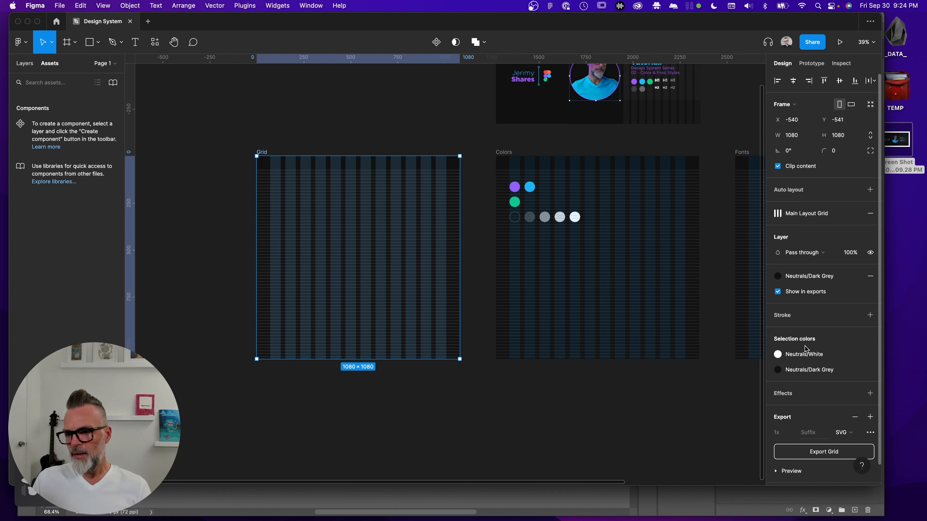
left_click(477, 192)
Examine the empty Fonts frame and the sample headings on the cover artwork
scroll(353, 238, "down", 5)
scroll(452, 203, "right", 2)
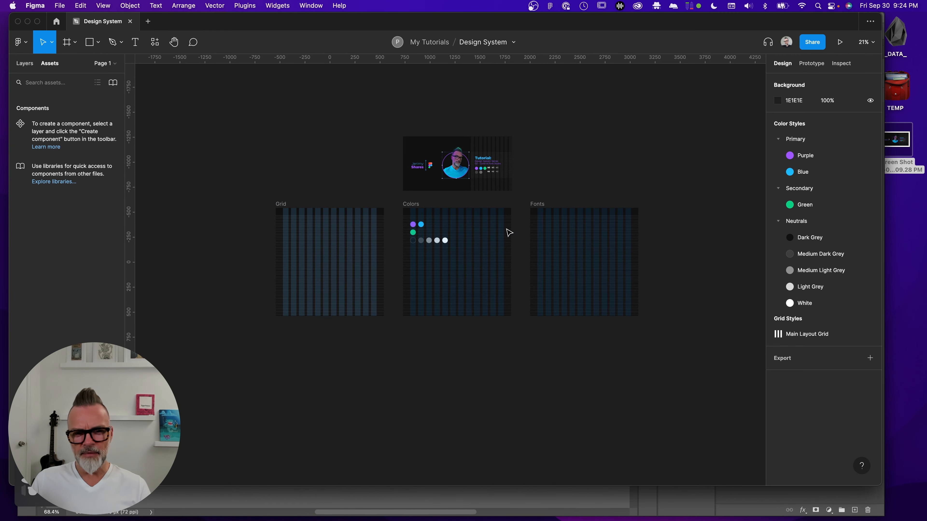
left_click(546, 207)
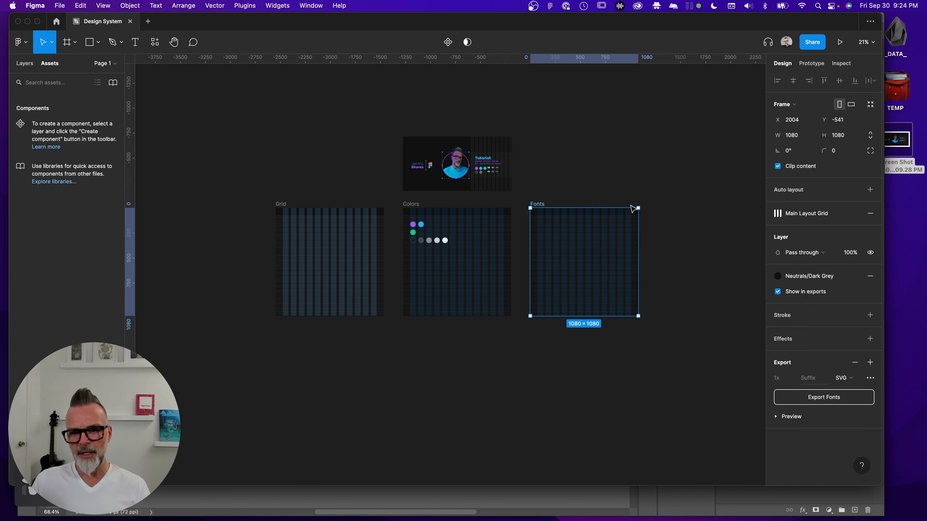
scroll(705, 212, "up", 5)
scroll(685, 213, "up", 2)
scroll(557, 200, "down", 4)
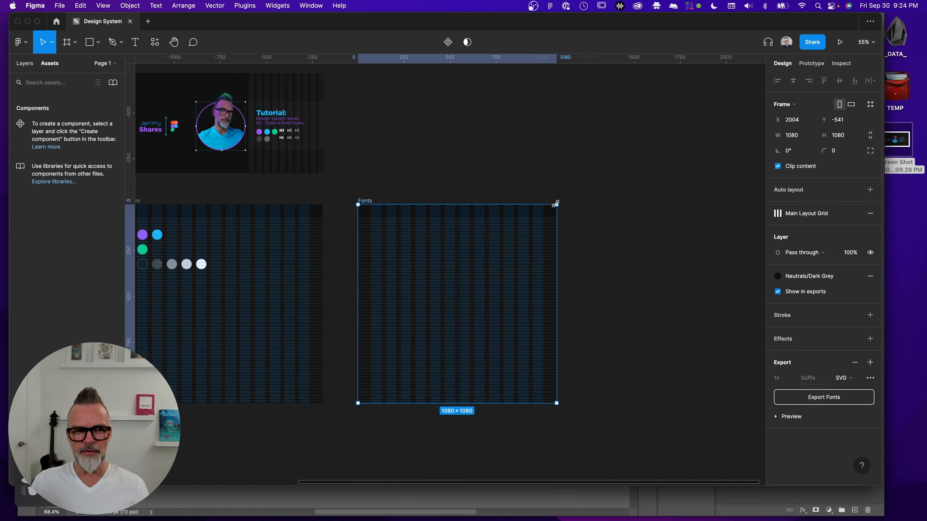
scroll(473, 182, "down", 2)
left_click(395, 151)
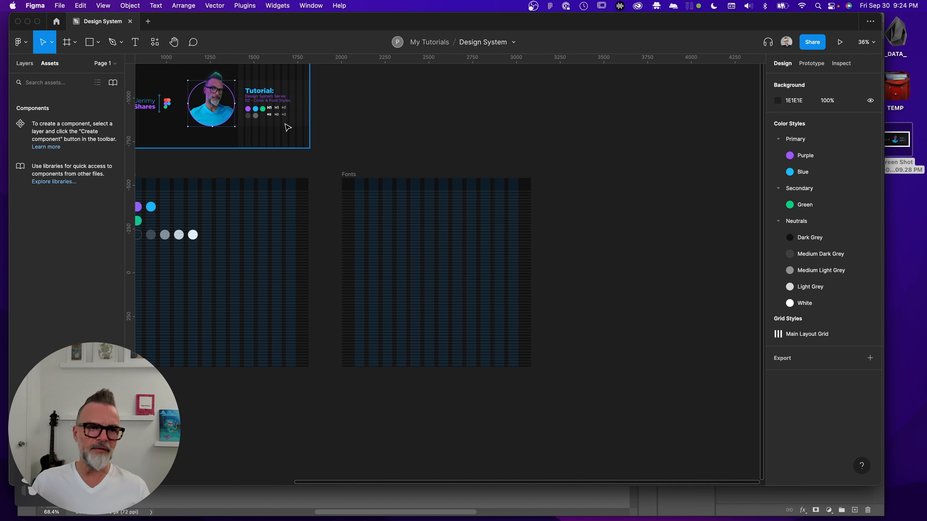
left_click(350, 175)
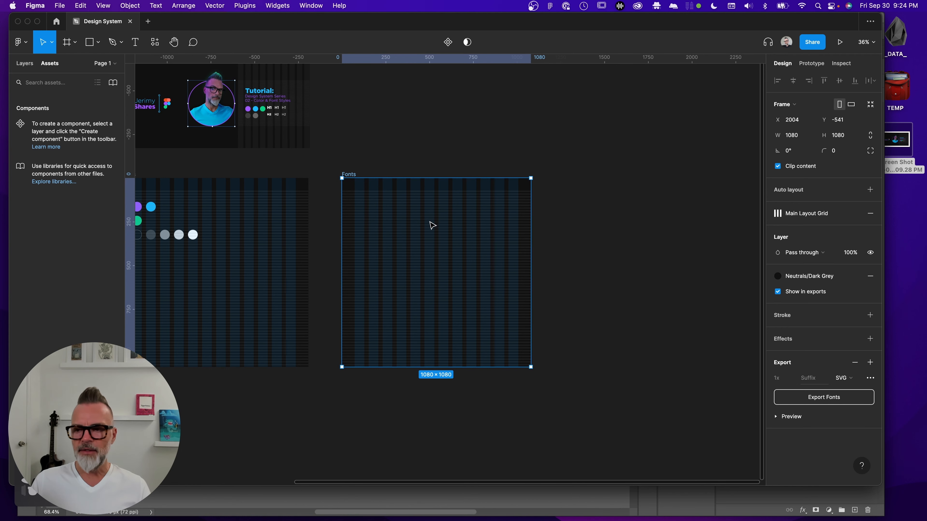
left_click(364, 146)
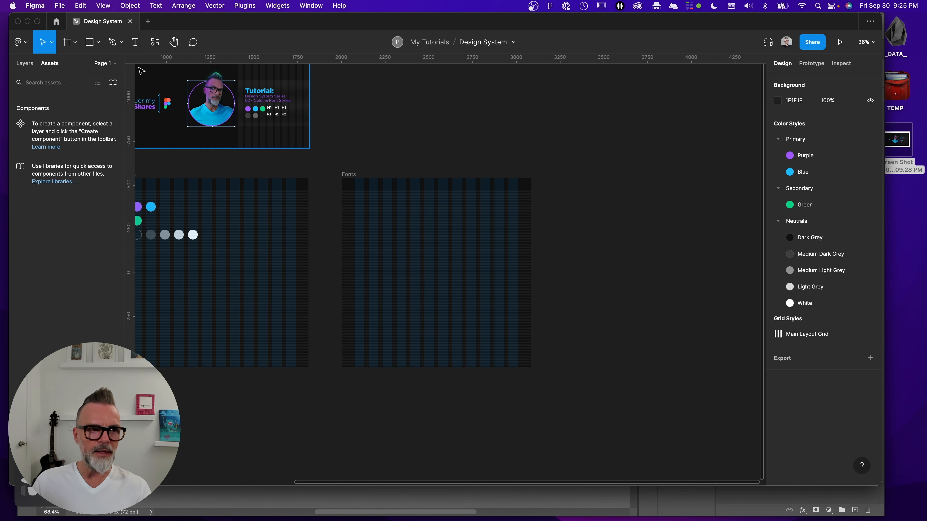
Add the text "H1" to the Fonts frame and place it at X 72, Y 80 on the first column
left_click(135, 42)
scroll(388, 215, "up", 10)
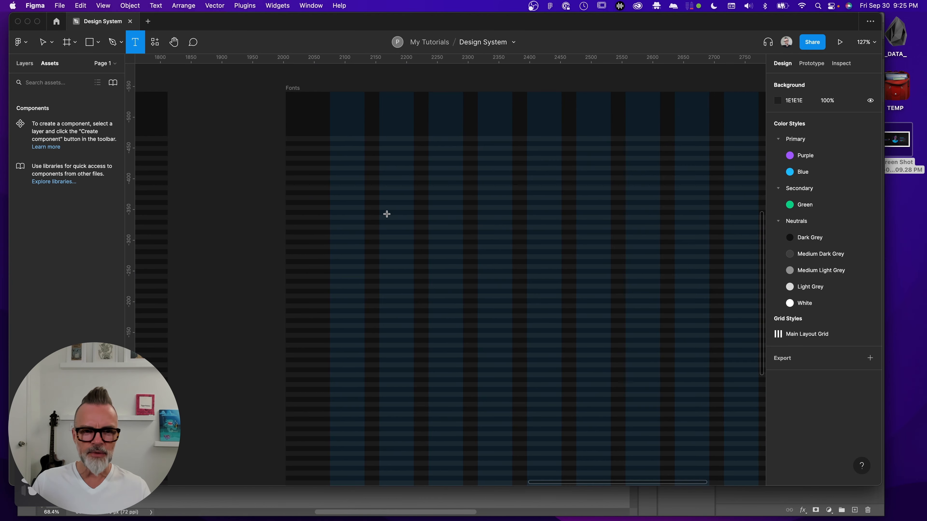
left_click(387, 213)
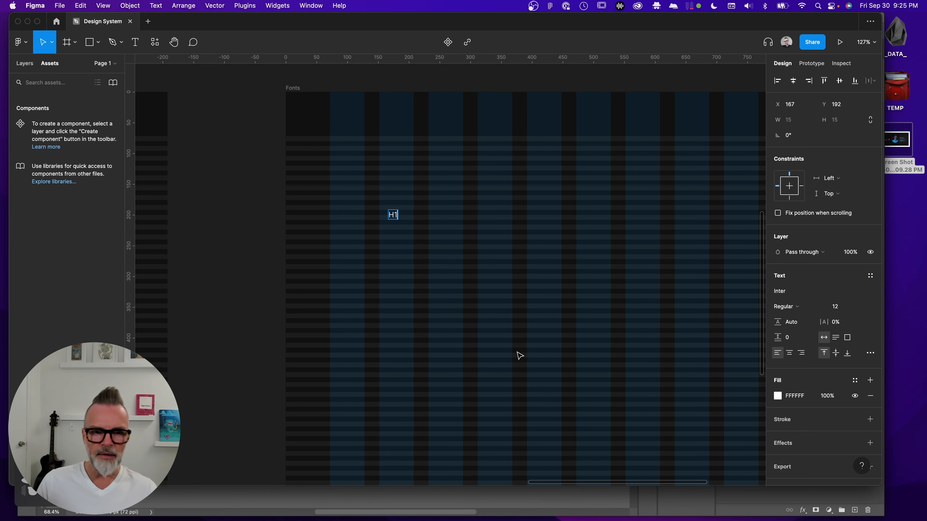
key("Escape")
left_click_drag(395, 218, 338, 148)
scroll(196, 242, "up", 1)
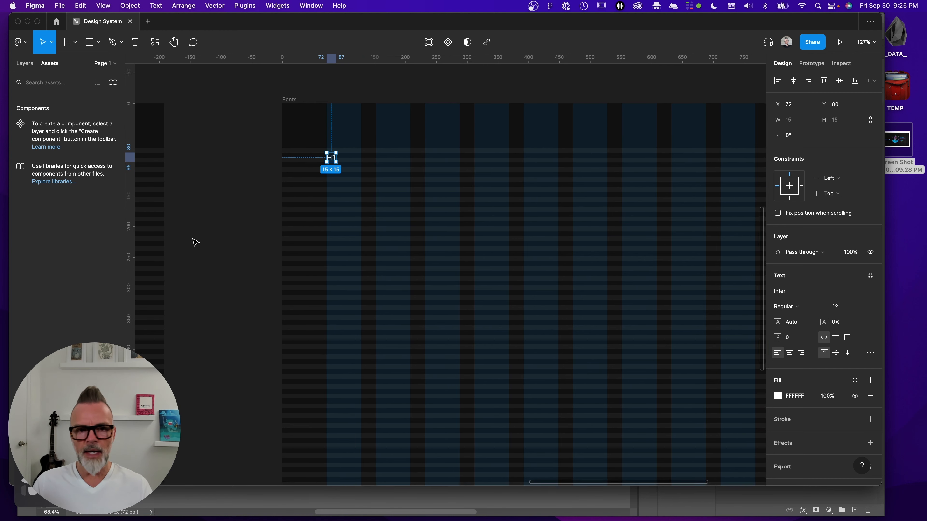
scroll(303, 215, "up", 5)
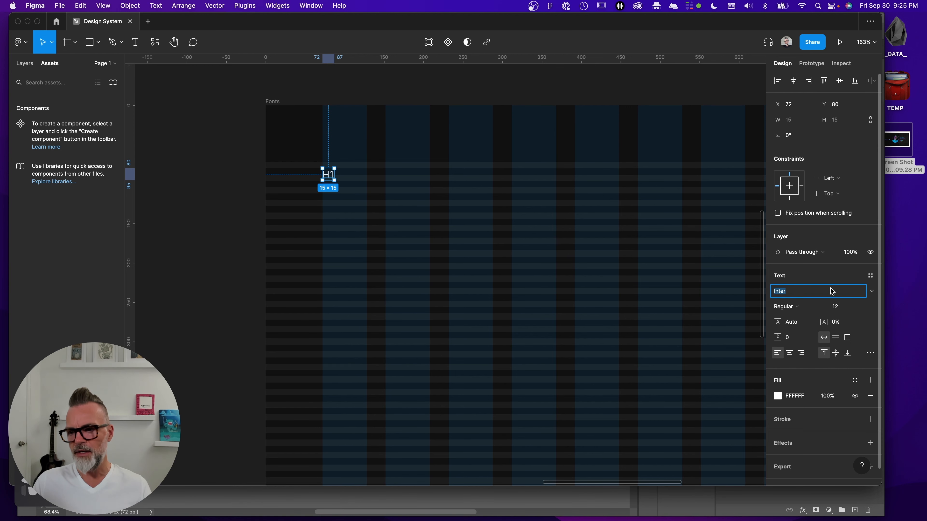
Browse the fonts for the H1 text, look up the subtitle's font in the Photoshop cover document, and return to Figma
left_click(870, 291)
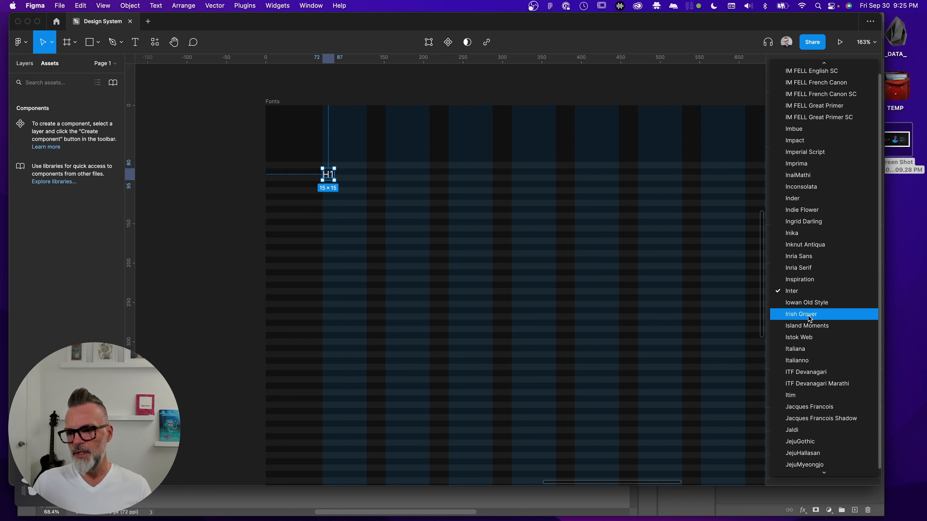
scroll(818, 213, "up", 5)
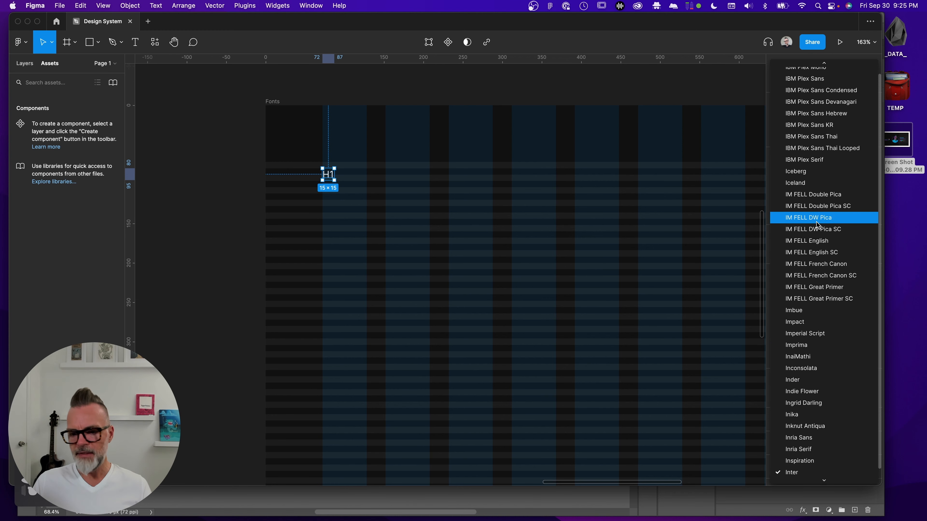
left_click(554, 500)
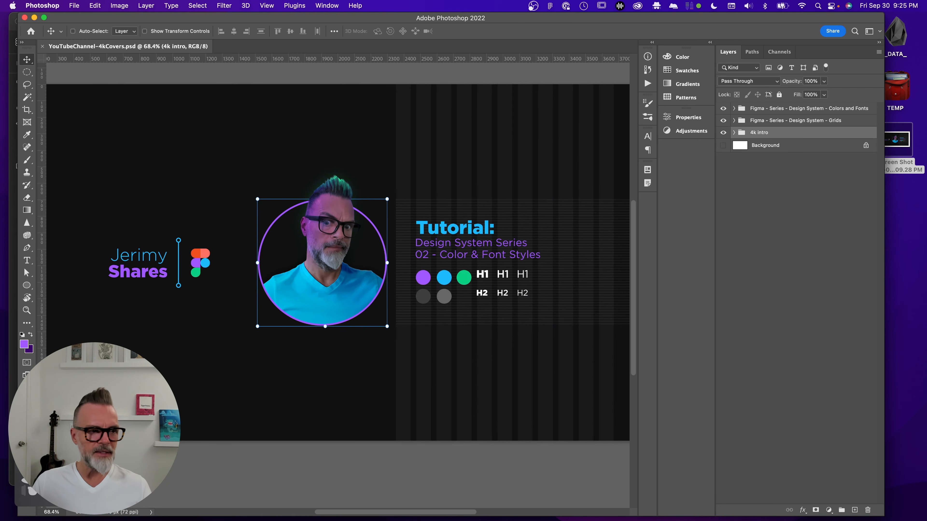
left_click(27, 260)
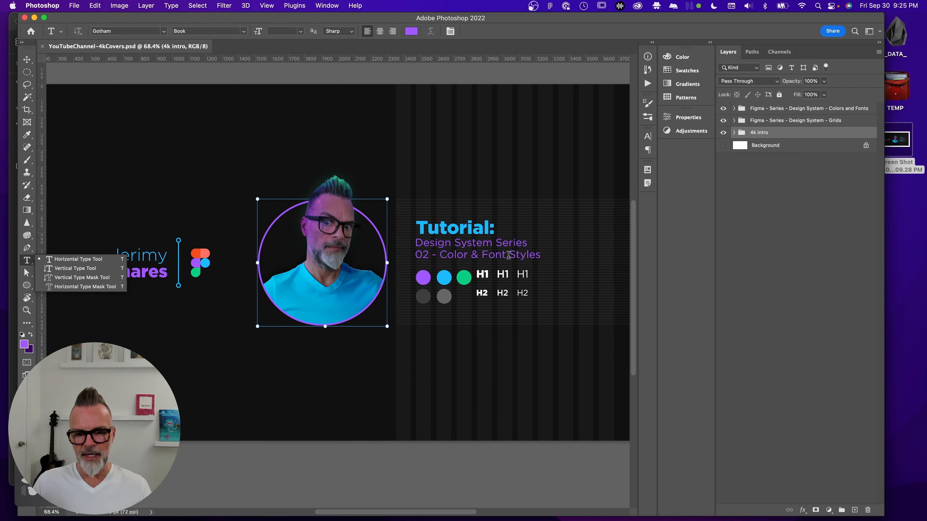
left_click(509, 254)
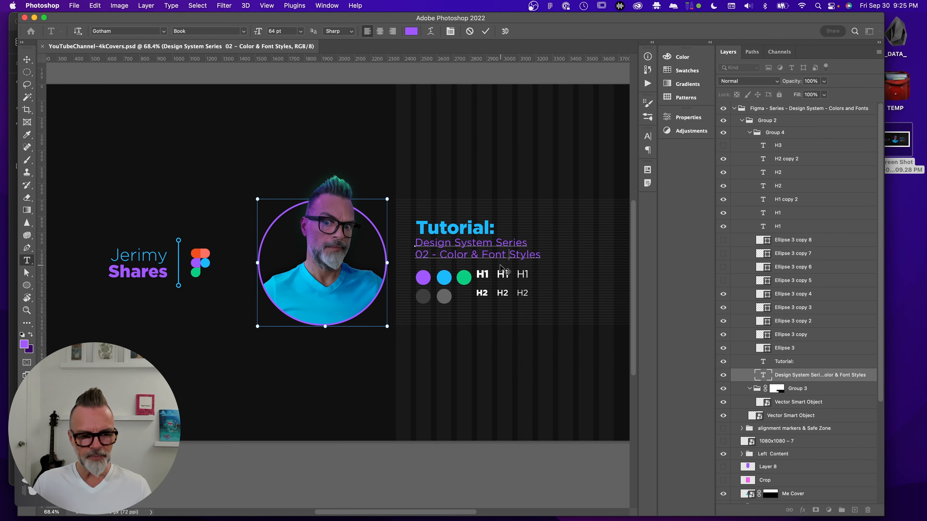
left_click_drag(496, 254, 446, 254)
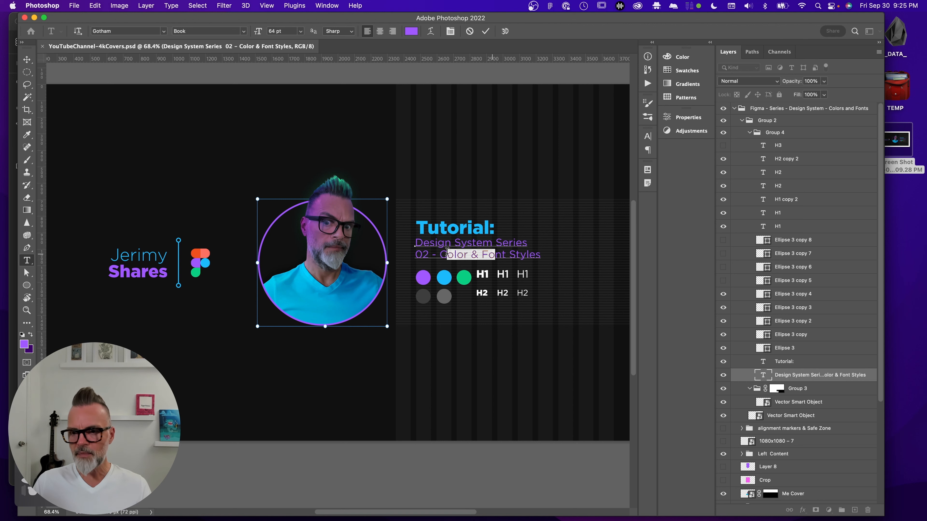
left_click(681, 118)
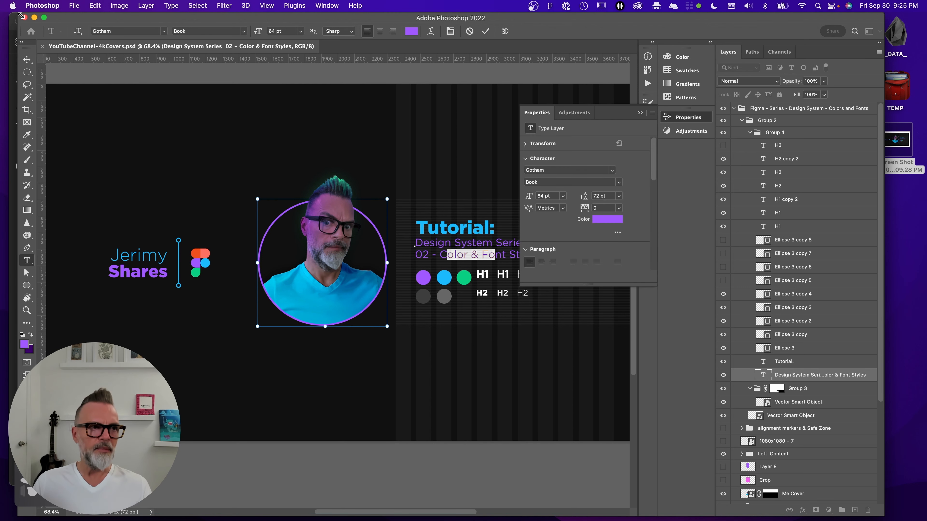
left_click(454, 243)
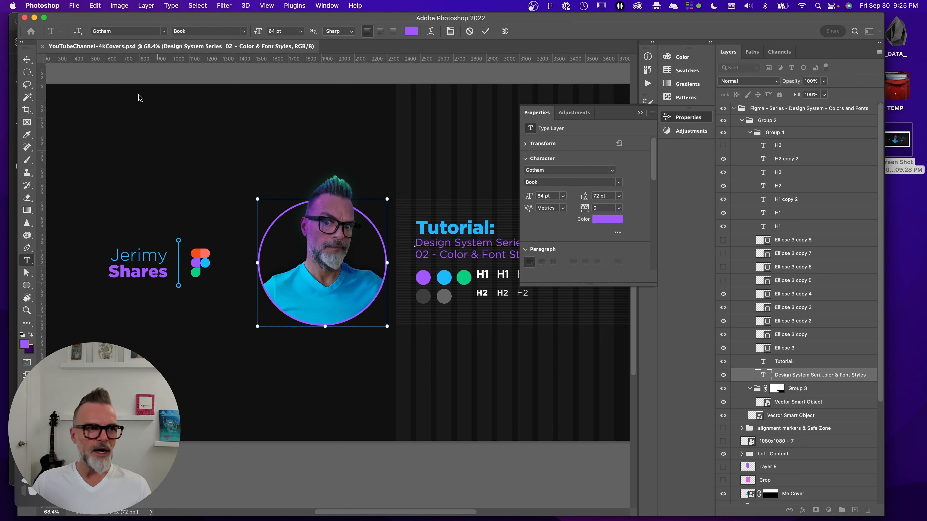
key("super+Tab")
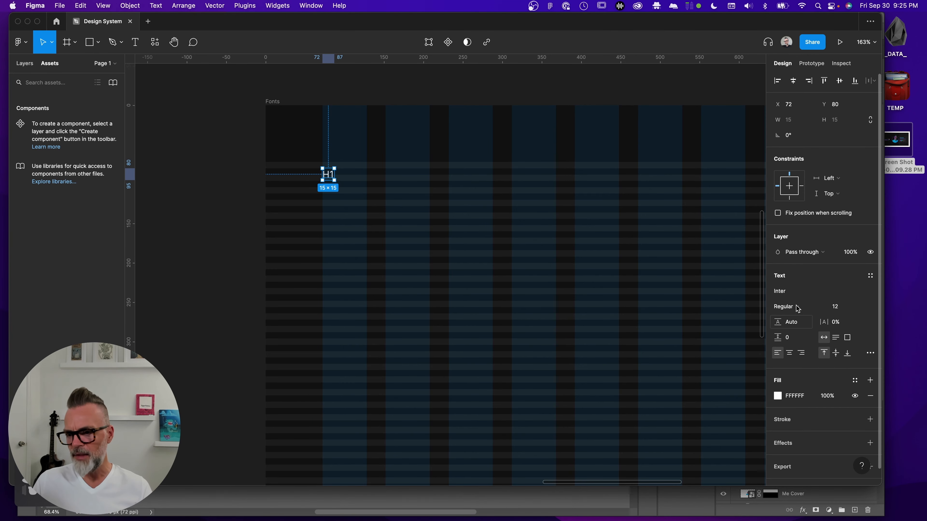
Set the H1 text's font to Gotham and its size to 32
left_click(787, 298)
type("Gotham")
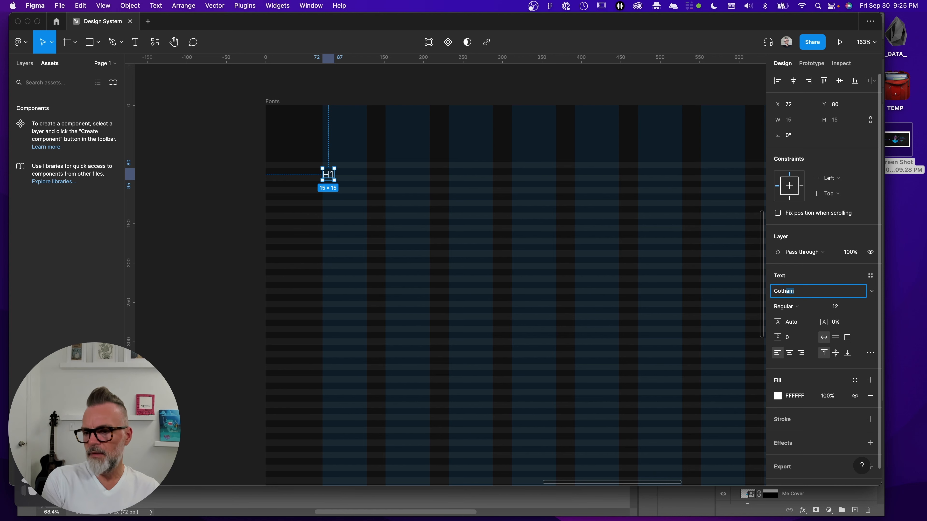
key("Return")
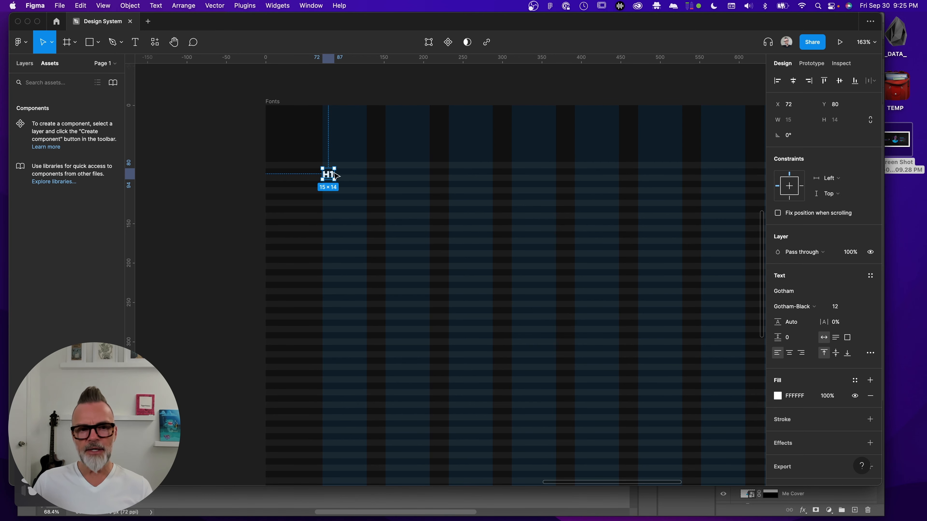
left_click(839, 308)
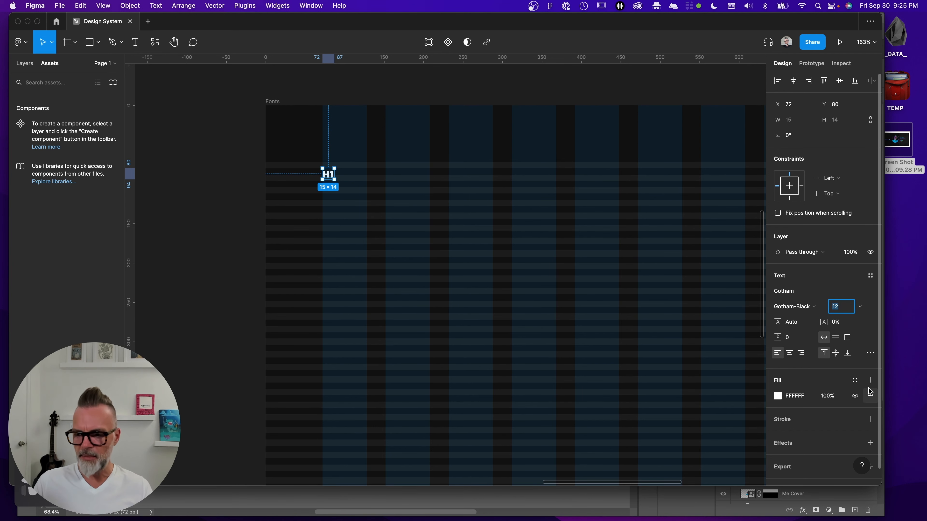
type("32")
key("Return")
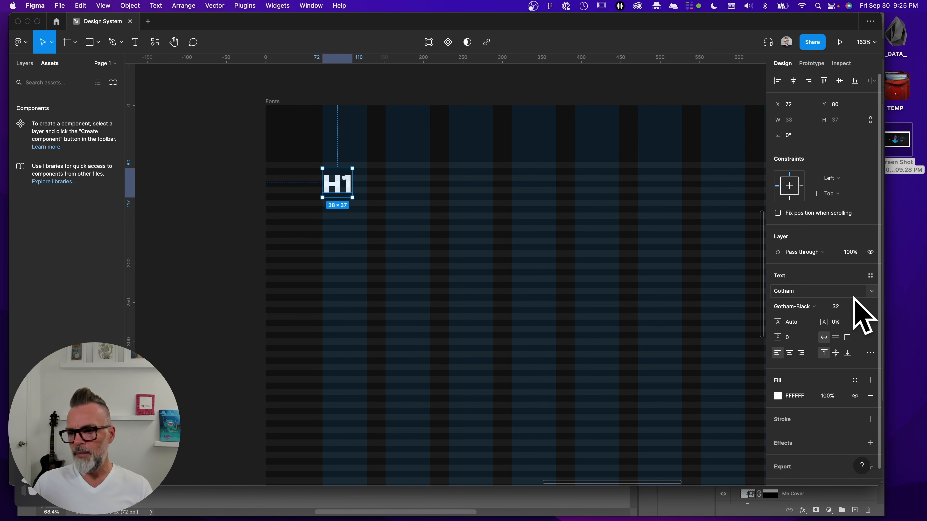
Extend the H1 text in the Fonts frame to read "H1 - Bold"
double_click(340, 185)
left_click(351, 184)
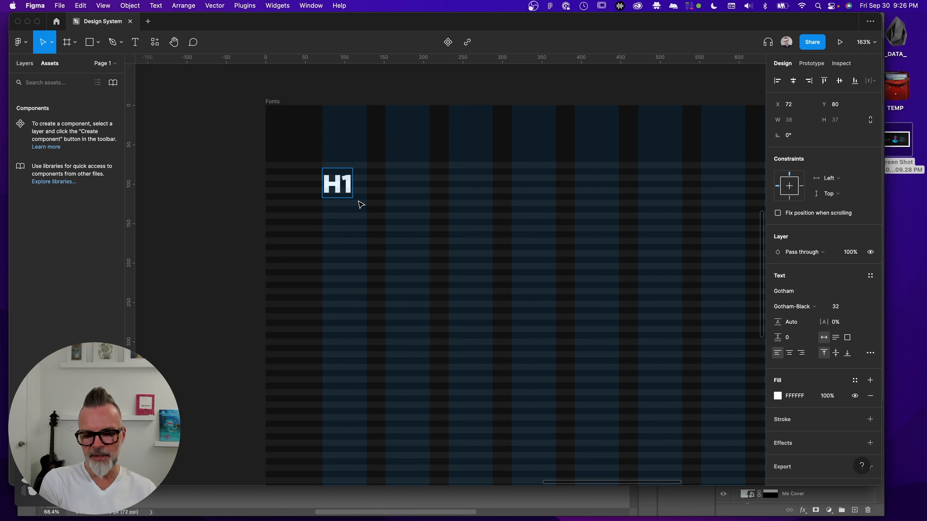
type("-")
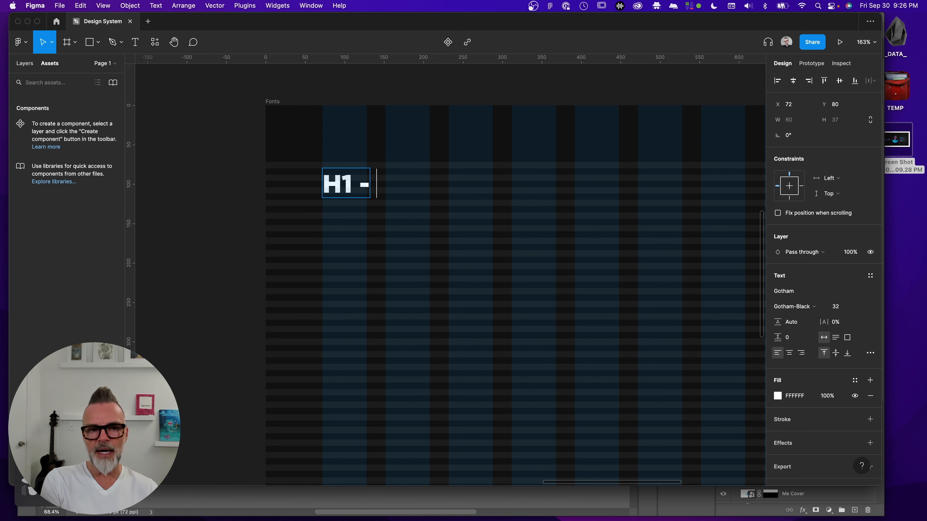
type(" Bold")
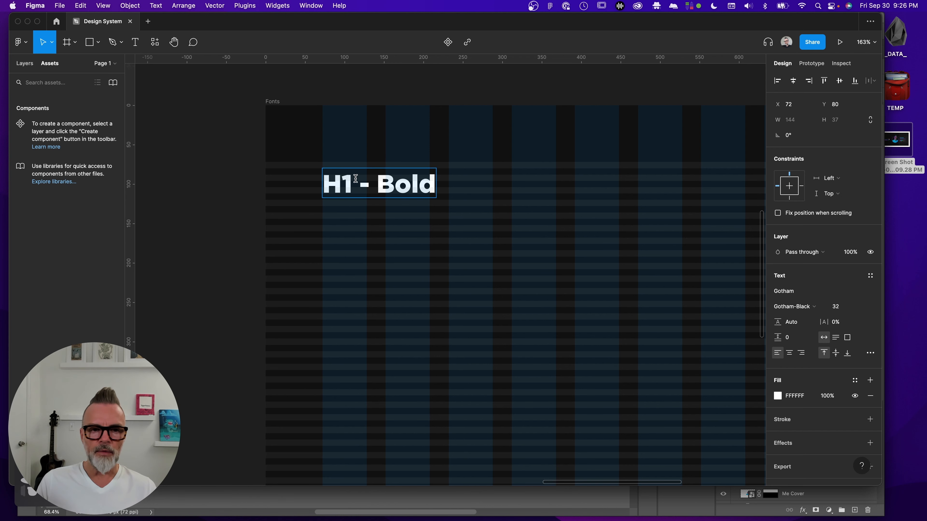
left_click_drag(378, 182, 434, 189)
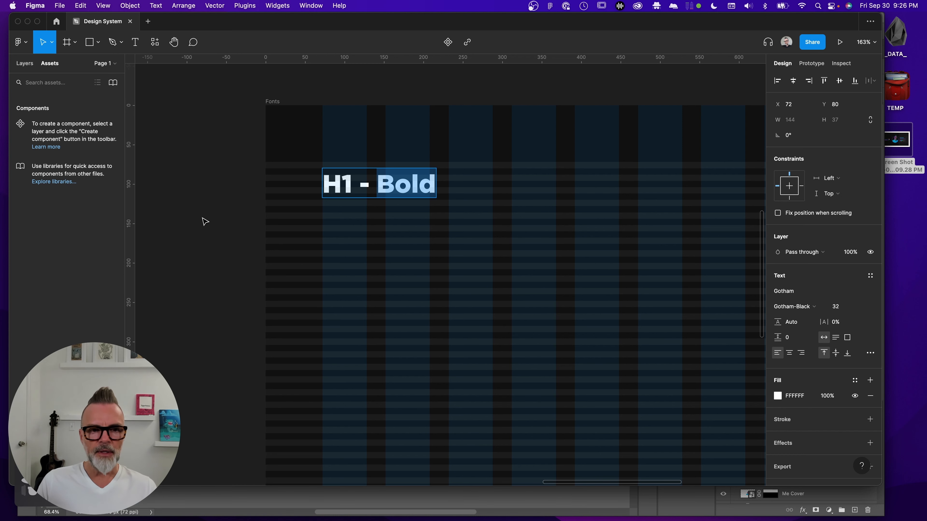
key("Escape")
Duplicate the "H1 - Bold" text directly below at Y 136 and change the copy to "H1 - Medium"
left_click_drag(349, 187, 485, 219)
double_click(395, 229)
left_click(389, 229)
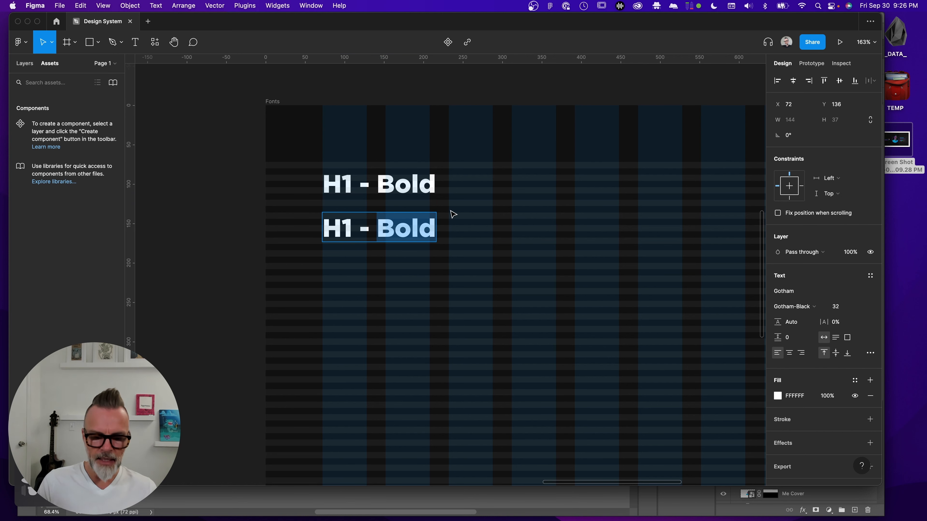
type("Mediu")
type(",")
key("BackSpace")
type("m")
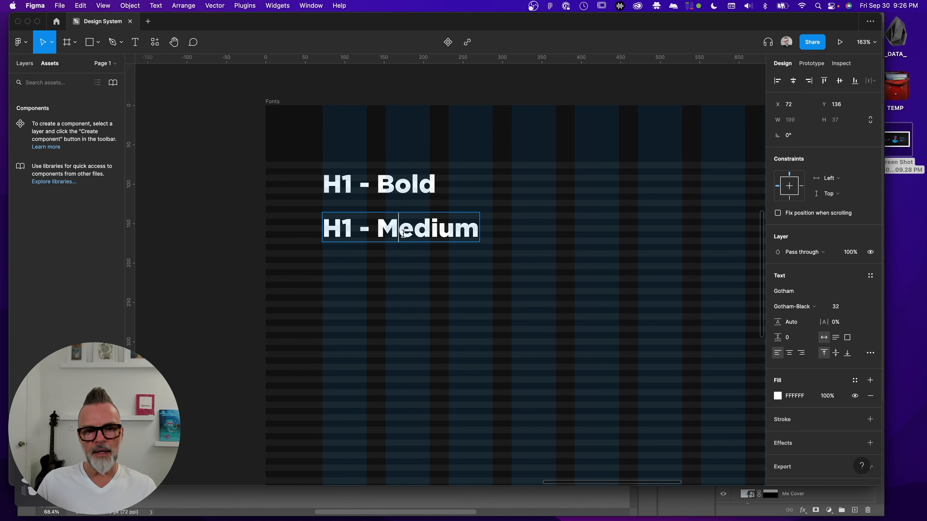
key("Escape")
Duplicate the "H1 - Medium" text below at Y 195 and set the whole copy's font style to Gotham-Light
left_click_drag(406, 234, 414, 285)
double_click(424, 272)
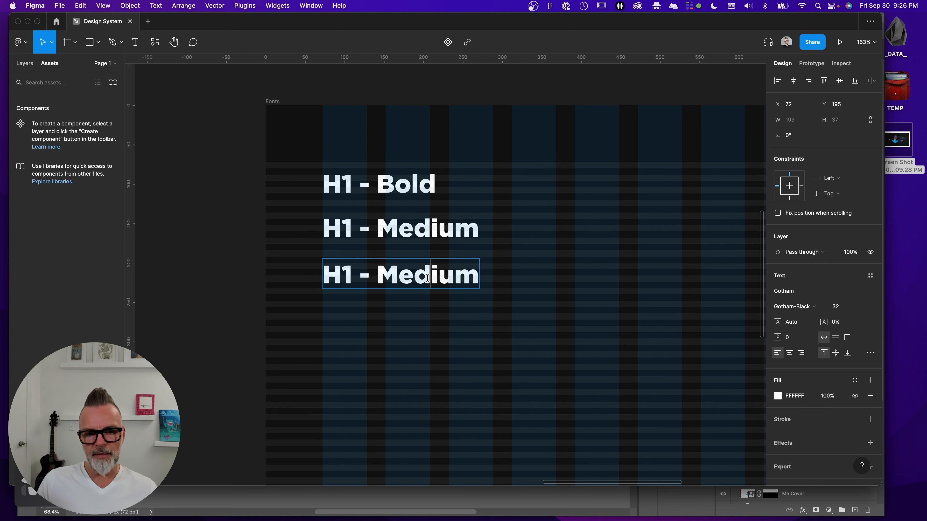
double_click(402, 275)
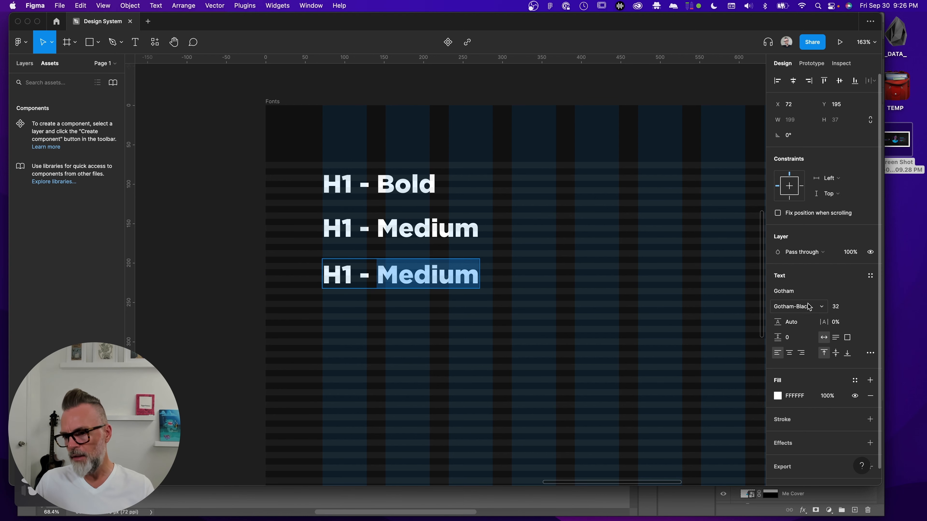
left_click(818, 307)
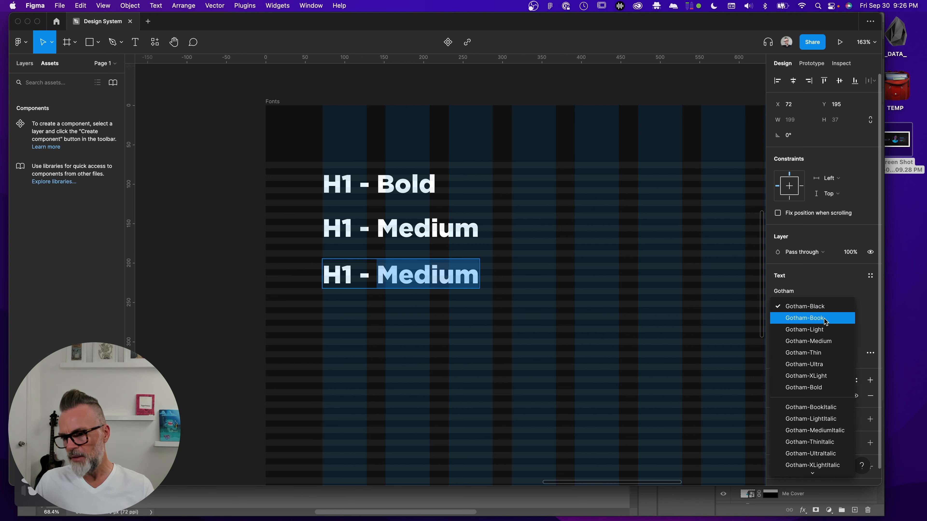
left_click(824, 329)
double_click(409, 281)
key("super+a")
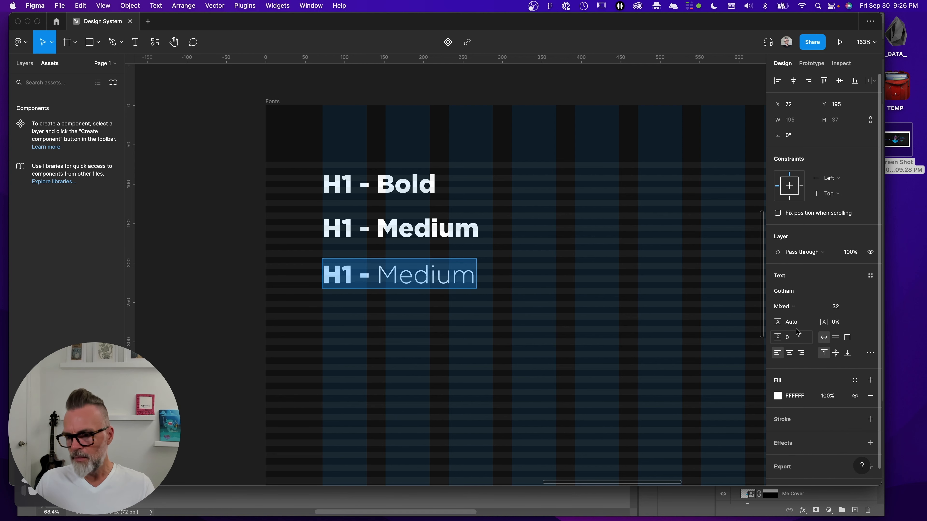
left_click(796, 308)
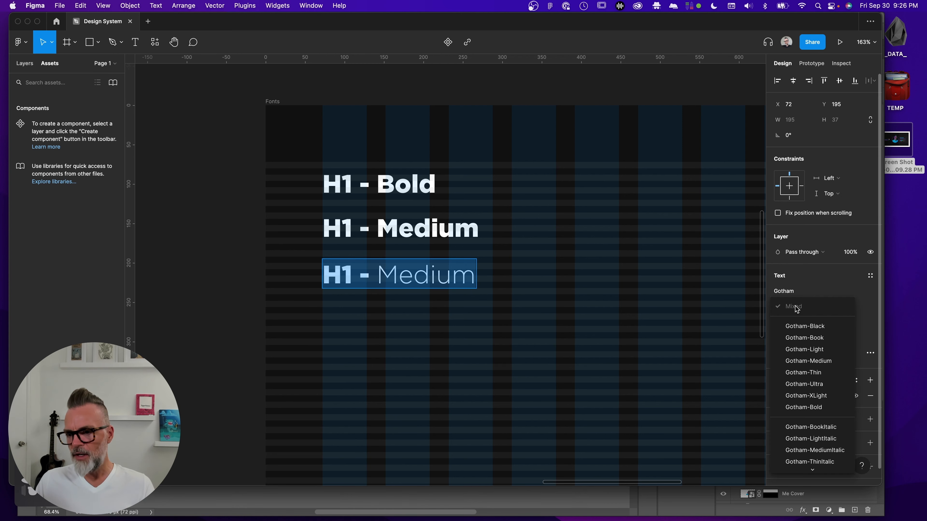
left_click(804, 350)
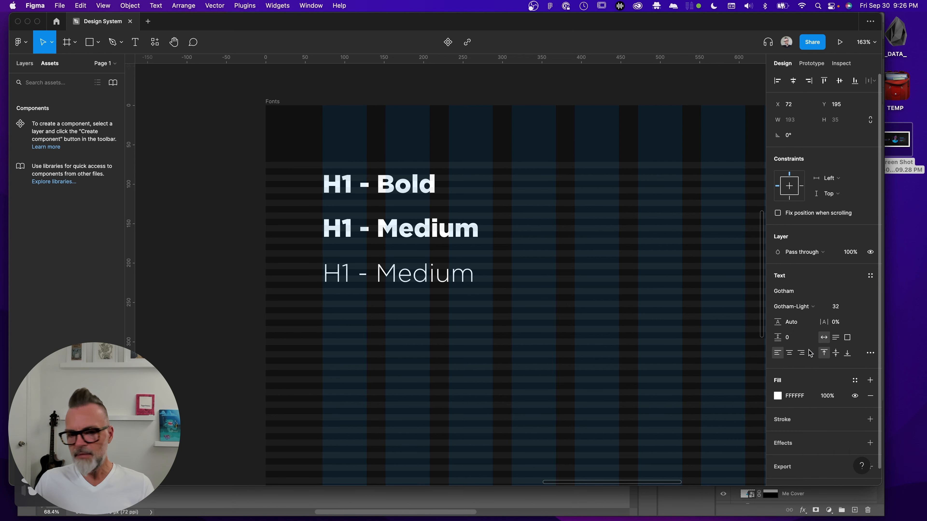
scroll(244, 217, "down", 3)
key("Escape")
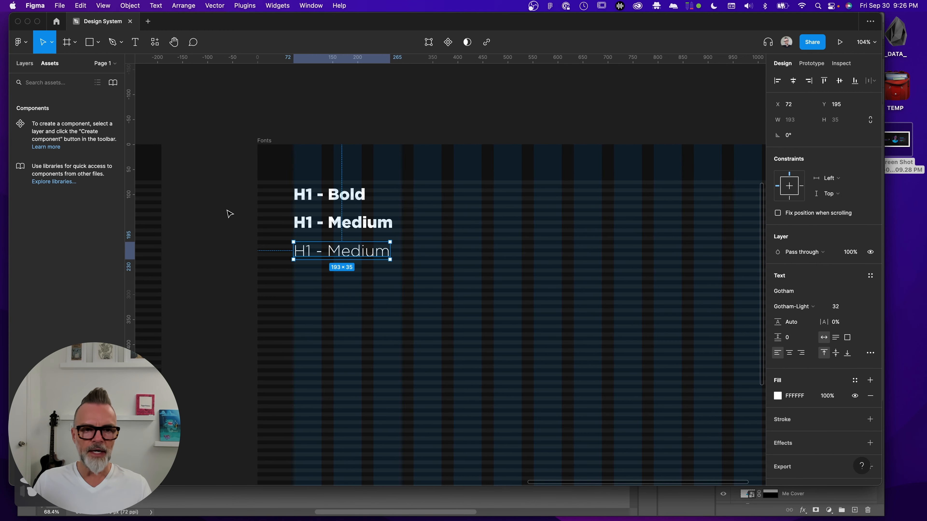
Set the middle heading's font style to Gotham-Medium
scroll(228, 214, "down", 3)
scroll(309, 128, "left", 1)
left_click(340, 167)
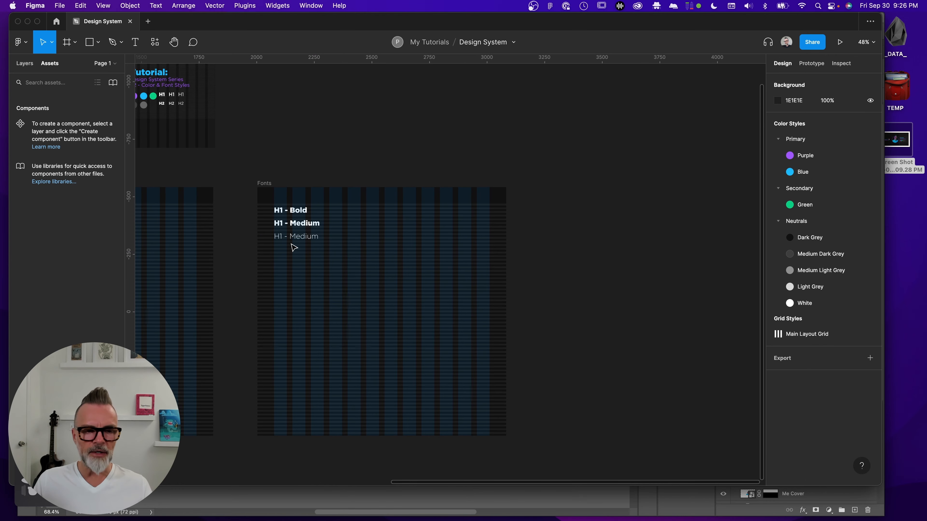
scroll(304, 243, "up", 5)
scroll(311, 240, "down", 2)
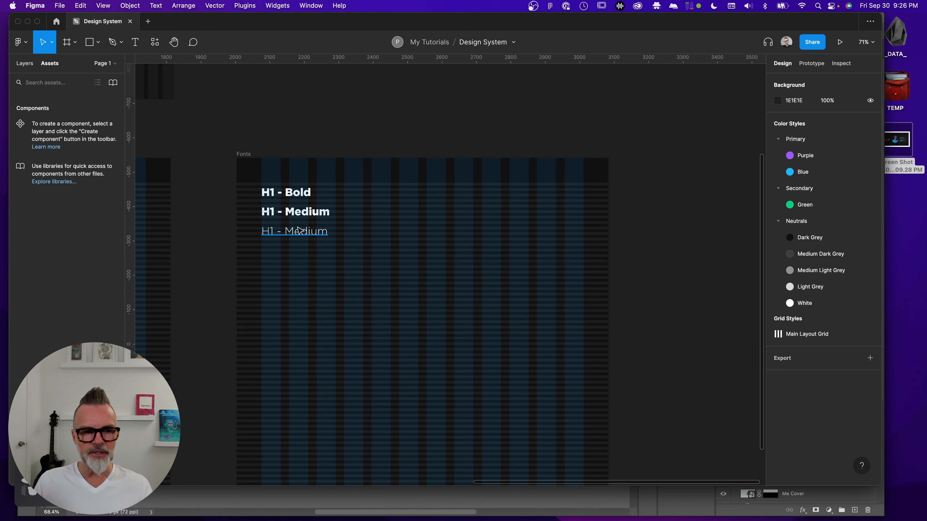
left_click(292, 214)
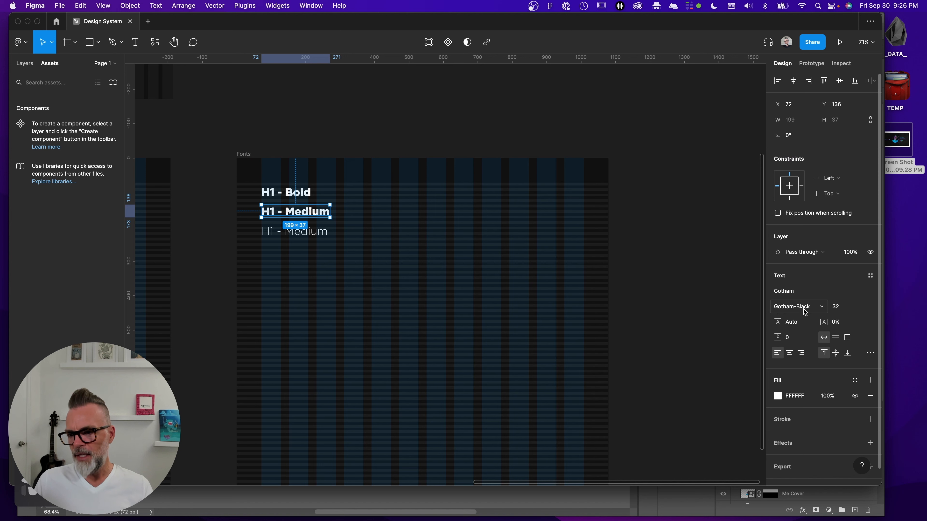
left_click(812, 308)
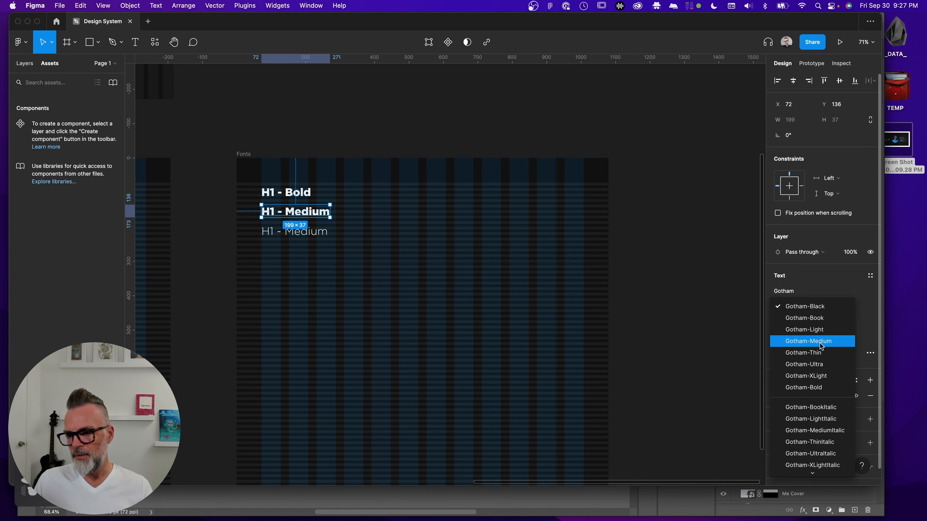
left_click(820, 319)
left_click(818, 308)
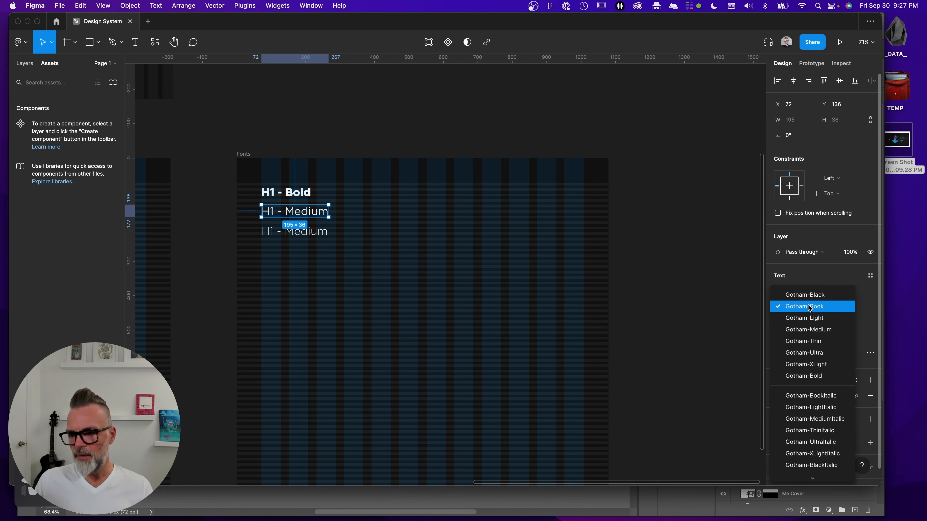
left_click(815, 328)
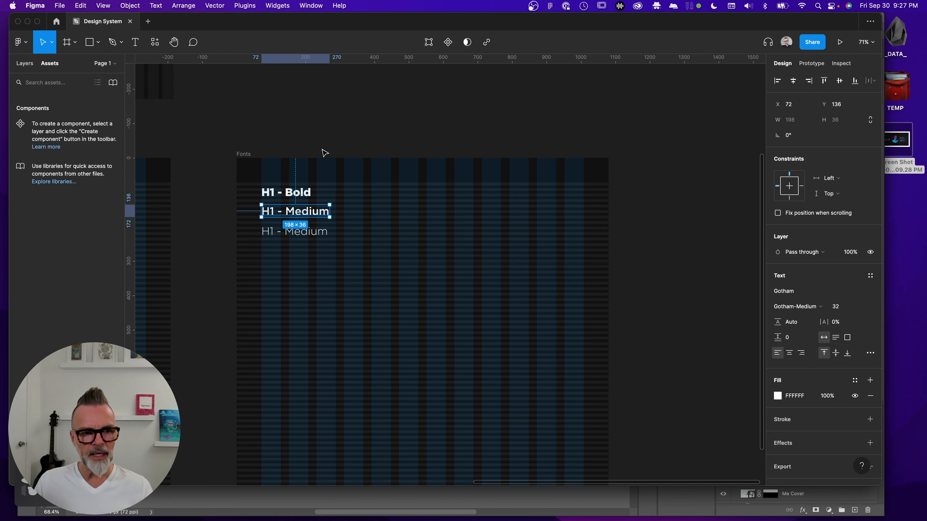
left_click(309, 135)
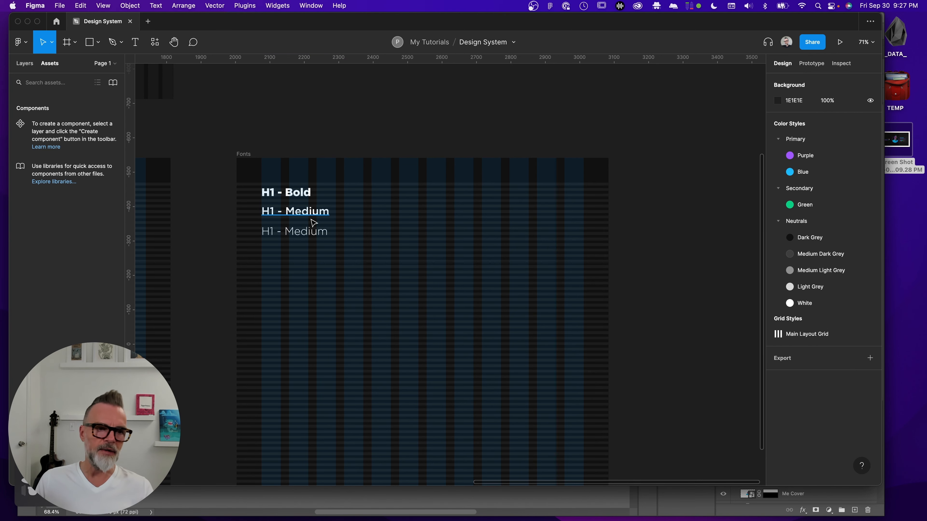
Examine how the three H1 samples line up with the grid's rows and first column
left_click(297, 193)
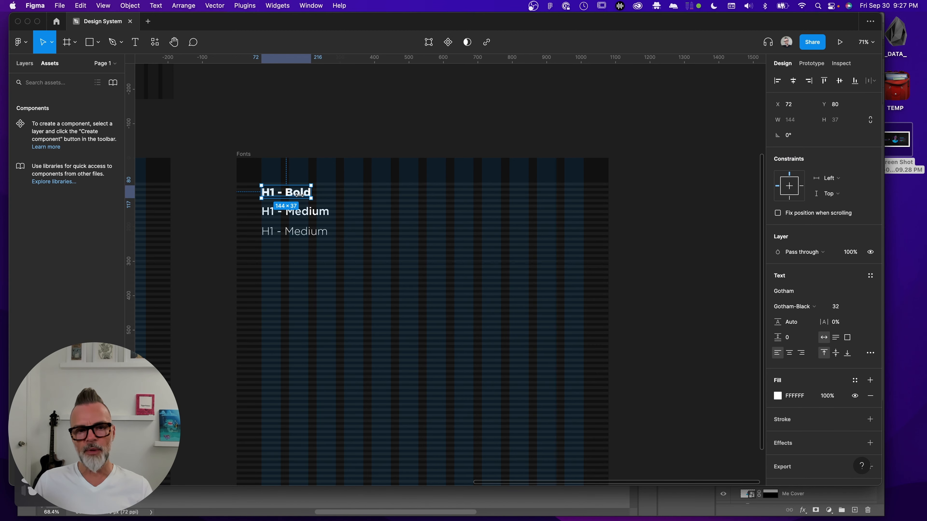
scroll(307, 194, "up", 10)
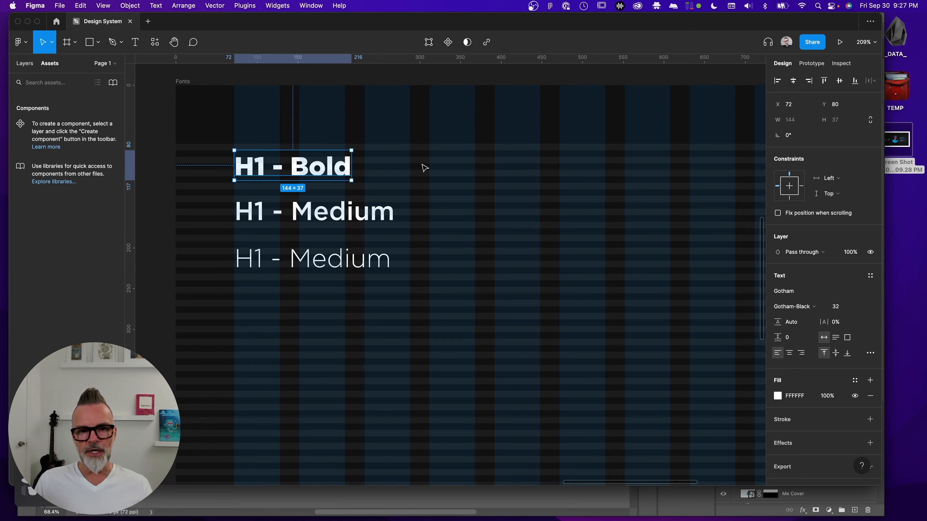
scroll(438, 171, "left", 3)
scroll(347, 184, "up", 6)
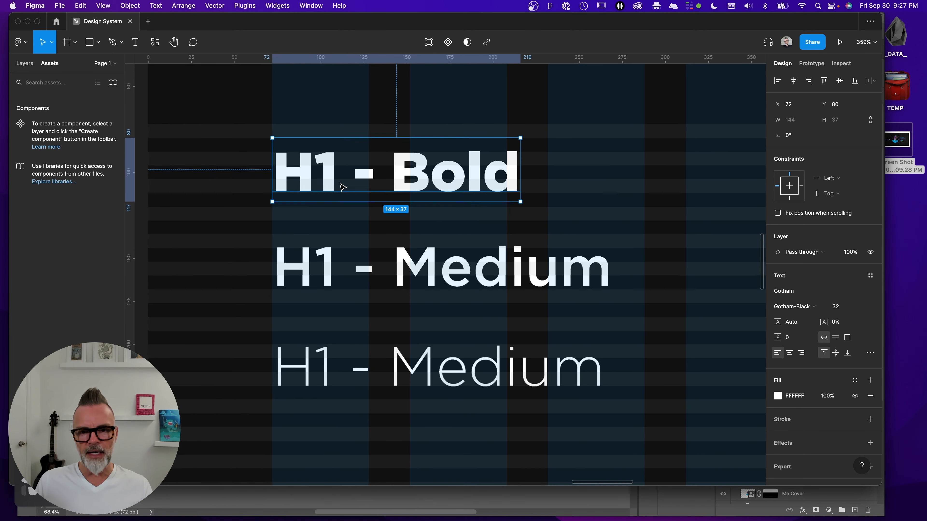
scroll(342, 187, "down", 1)
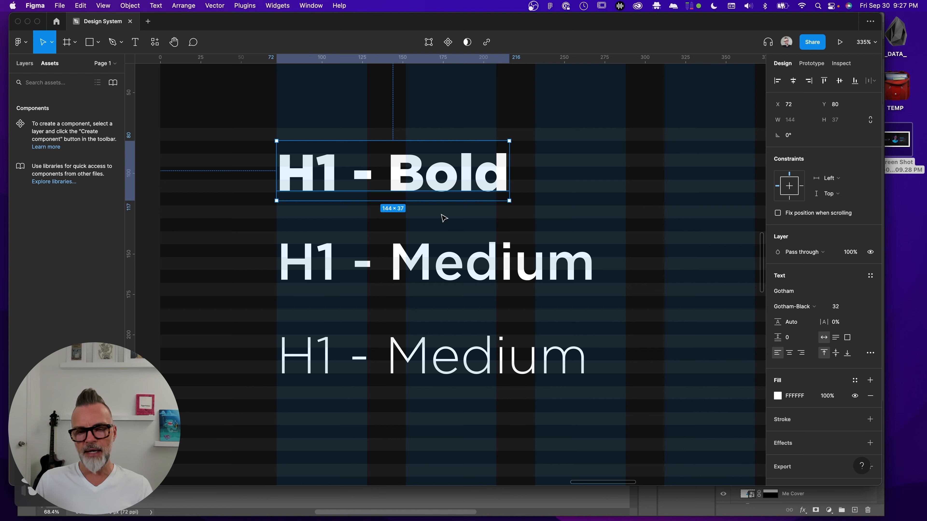
left_click(477, 270, "shift")
left_click(508, 360, "shift")
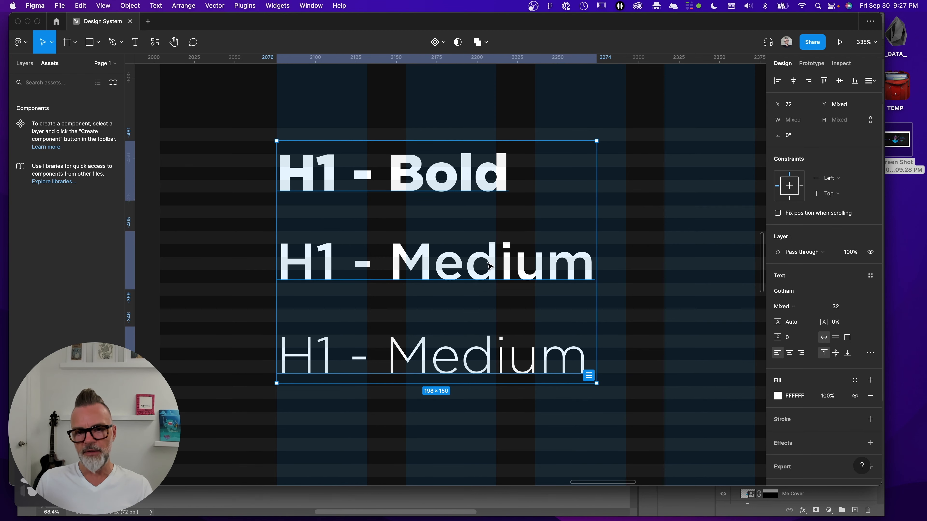
scroll(534, 173, "down", 1)
scroll(534, 173, "down", 3)
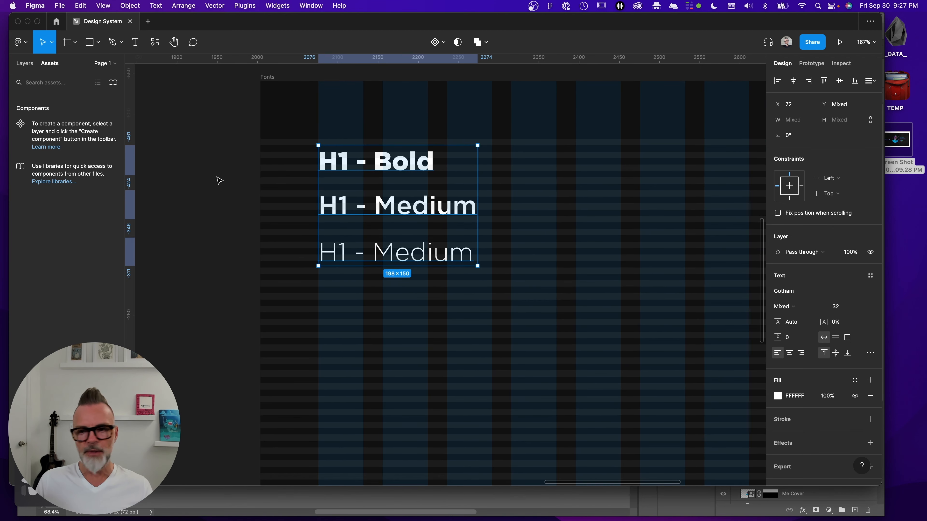
left_click(217, 180)
Compare the font style and text box height of each H1 sample against the grid rows
left_click(405, 158)
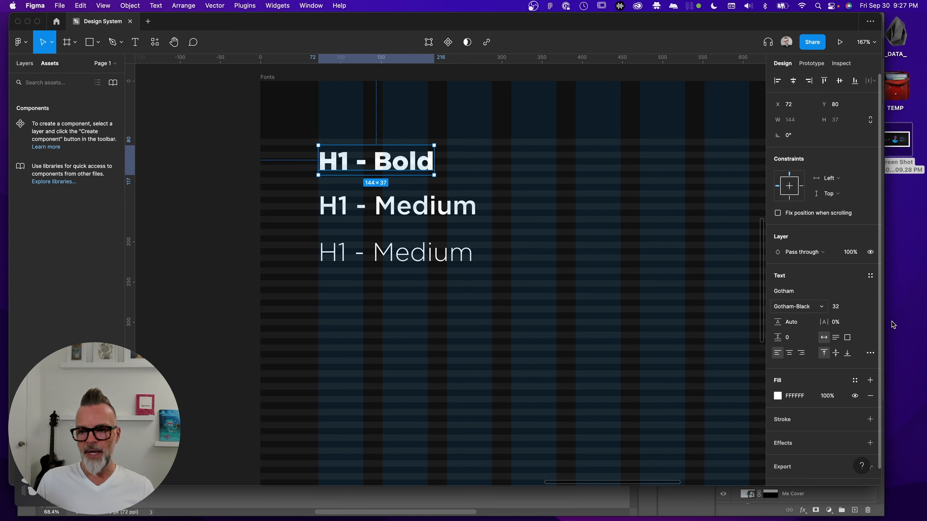
left_click(414, 214)
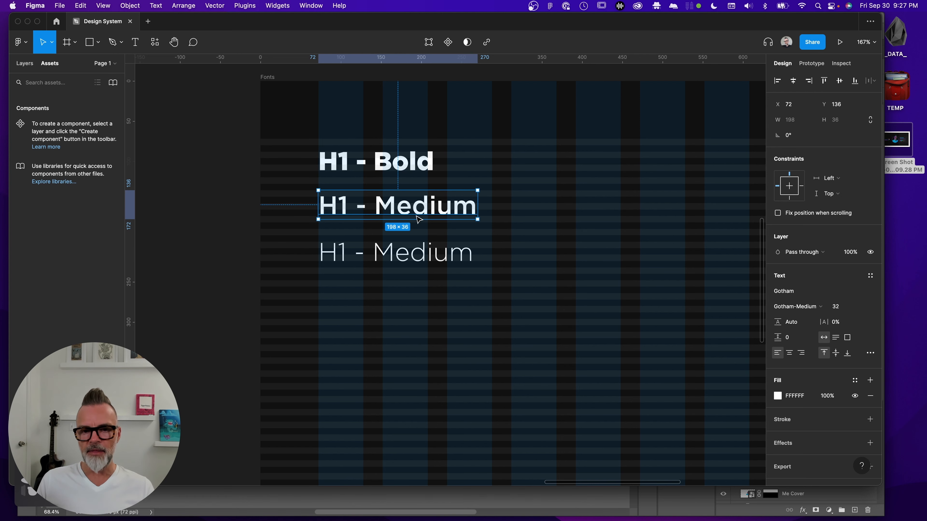
left_click(426, 255)
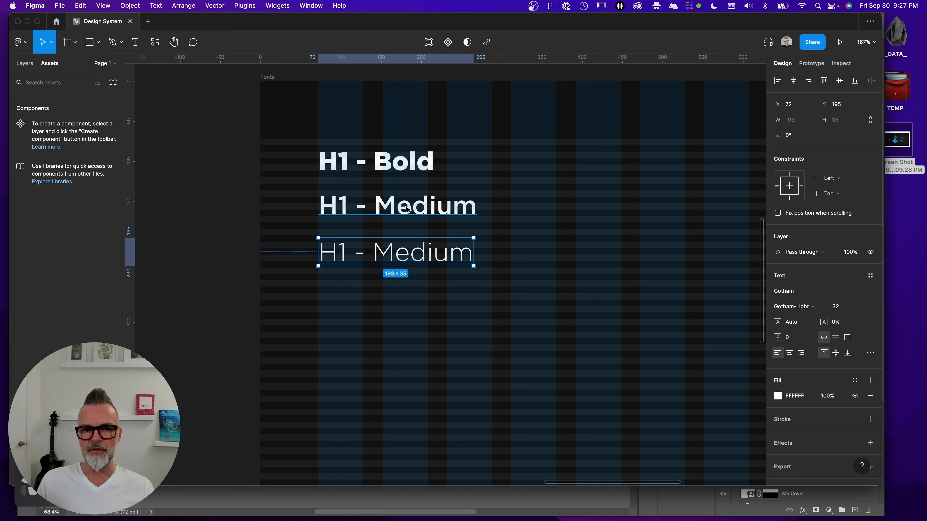
left_click(417, 208)
scroll(501, 215, "up", 5)
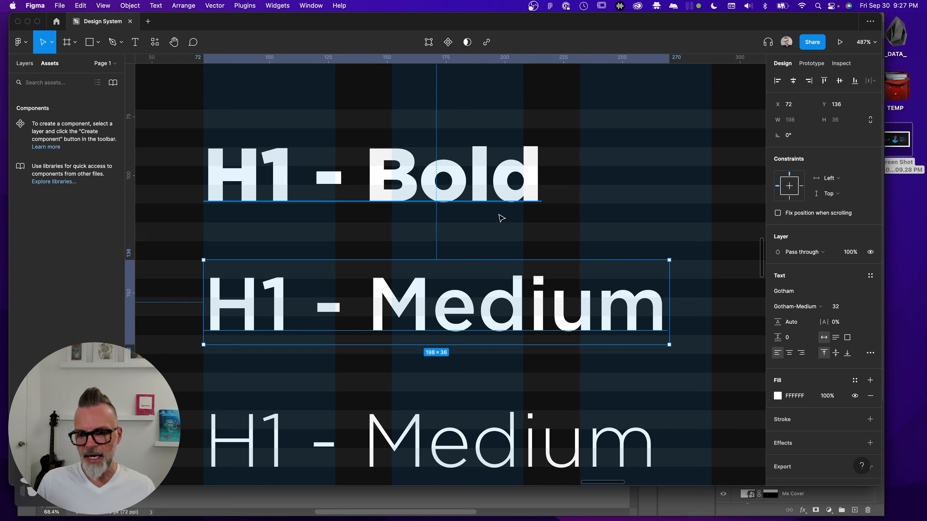
scroll(503, 204, "down", 2)
scroll(503, 203, "up", 2)
Set the line height of the "H1 - Bold" text to 40
left_click(503, 203)
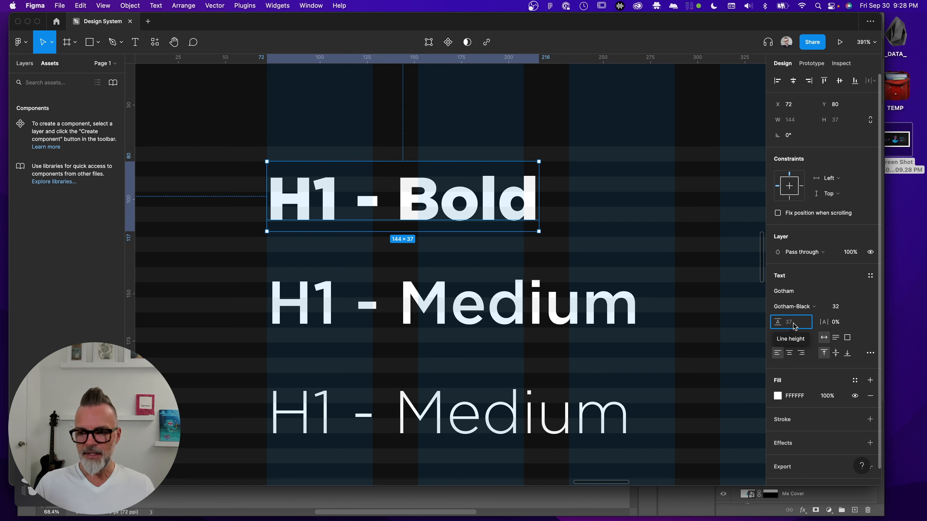
type("40")
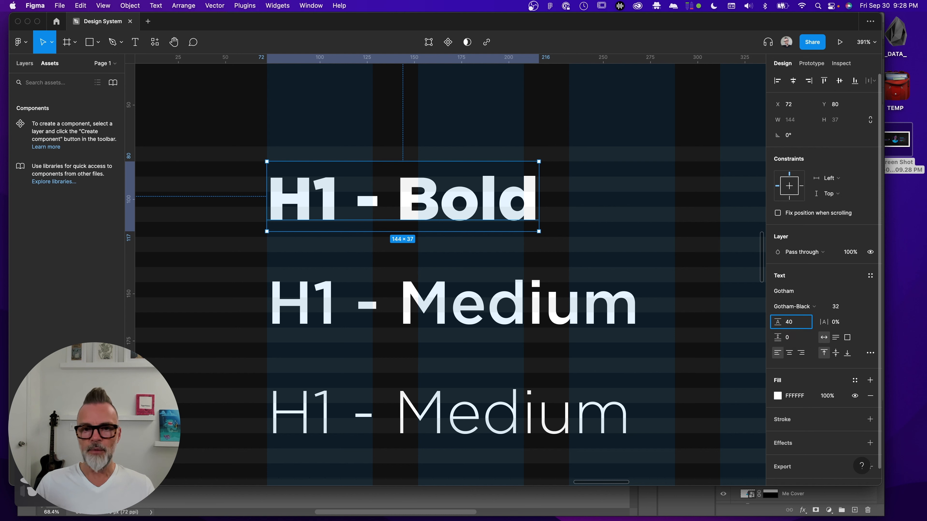
key("Return")
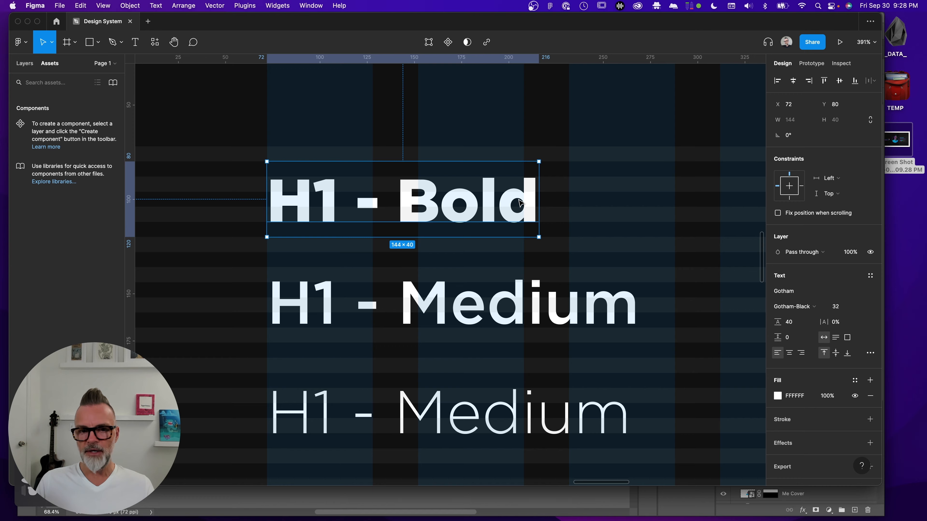
Set the line height of the middle "H1 - Medium" sample to 40
scroll(521, 223, "down", 5)
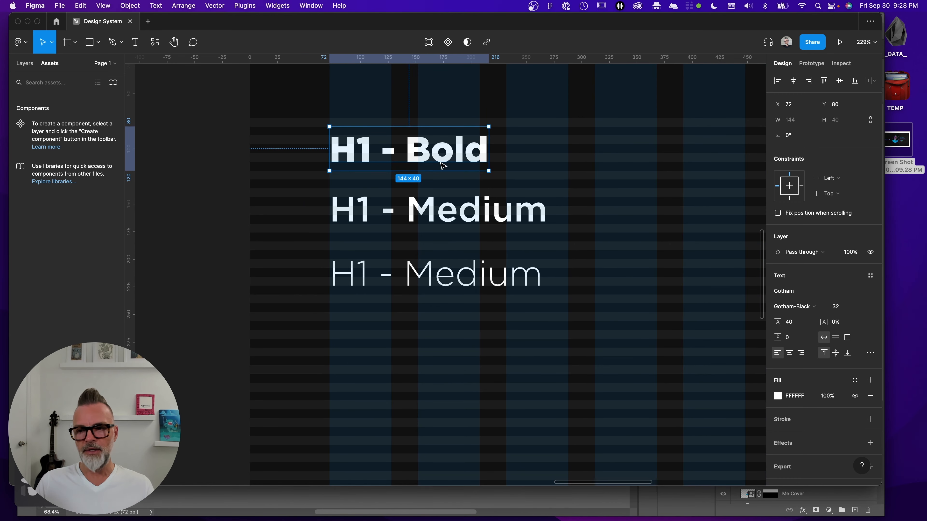
left_click(501, 214)
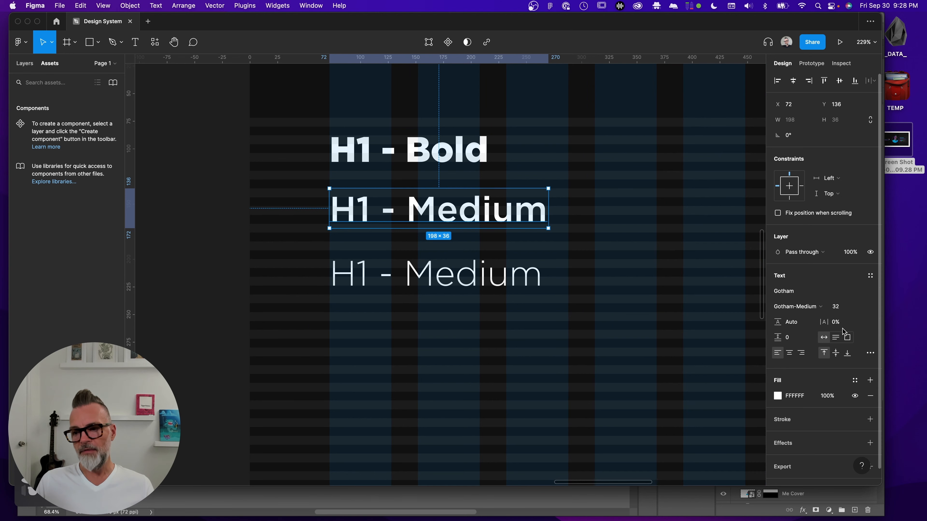
left_click(800, 323)
type("40")
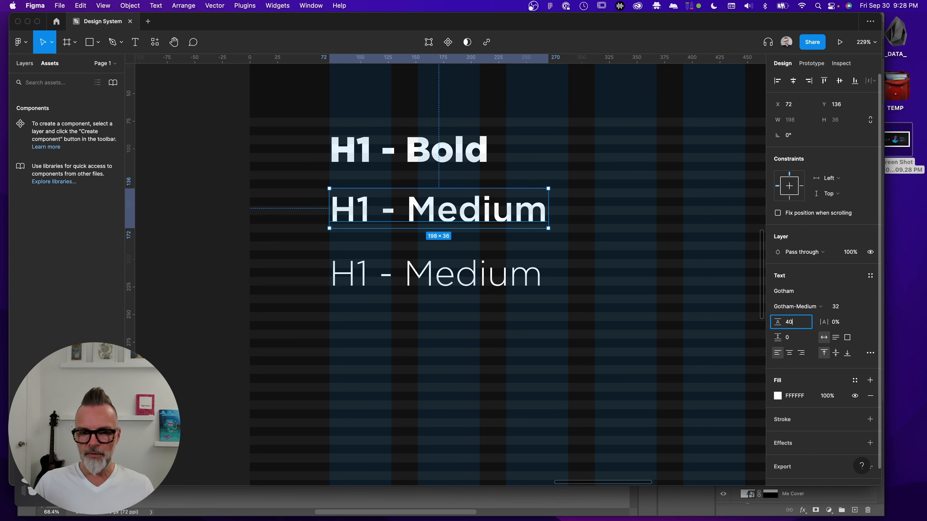
key("Return")
Set the light H1 sample's line height to 40 and move it up to sit 16 below the middle sample
left_click(501, 275)
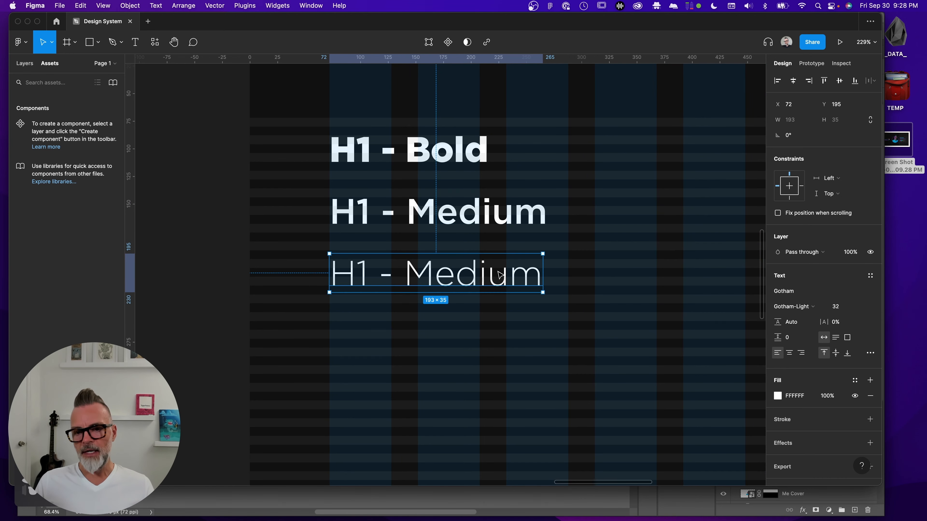
left_click(796, 322)
type("40")
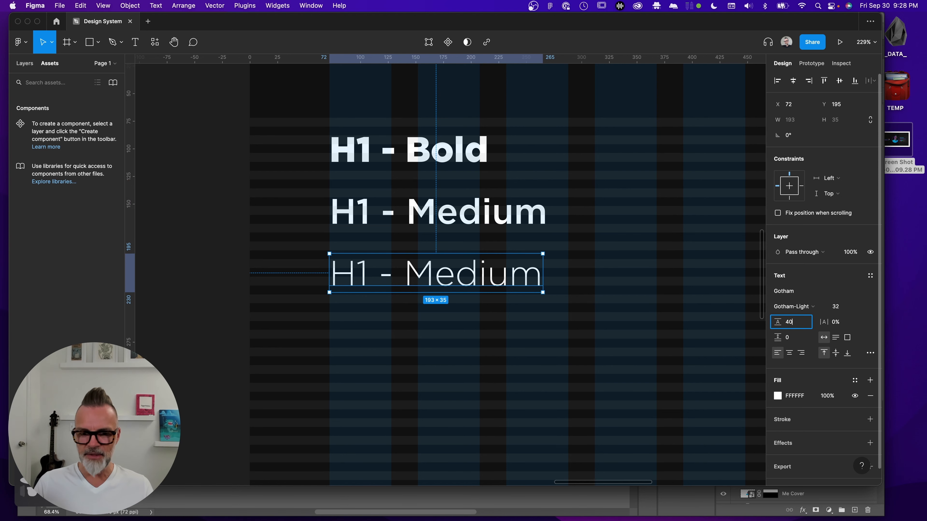
key("Return")
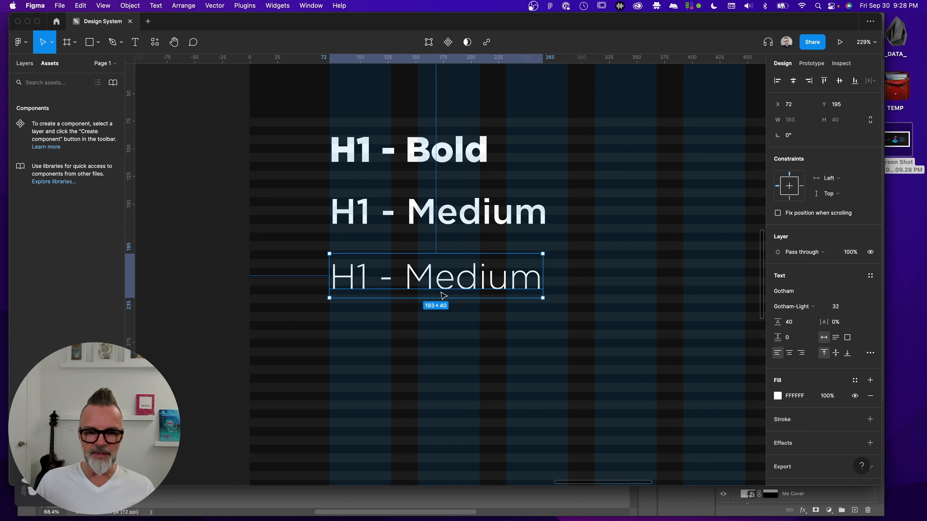
left_click_drag(443, 280, 446, 280)
Check the spacing of the three H1 samples against the grid and the edges of the Fonts frame
left_click(457, 211)
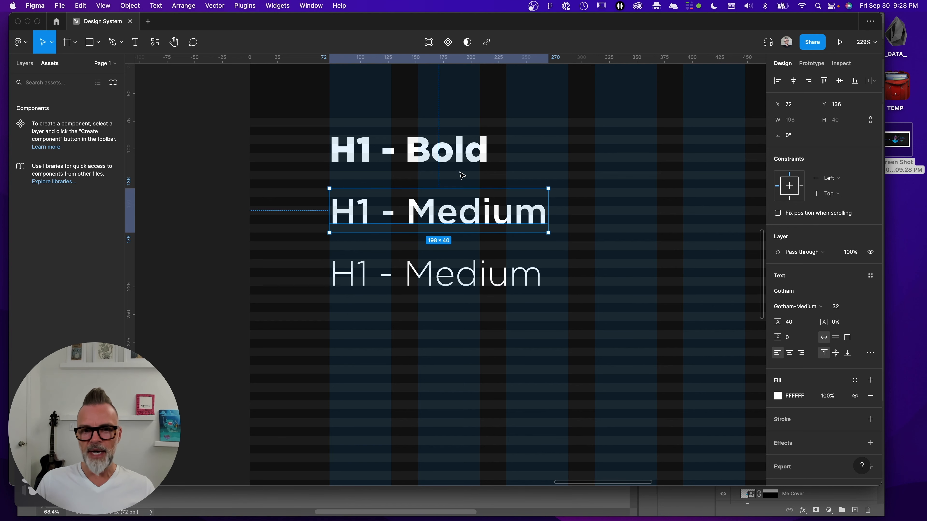
key("alt")
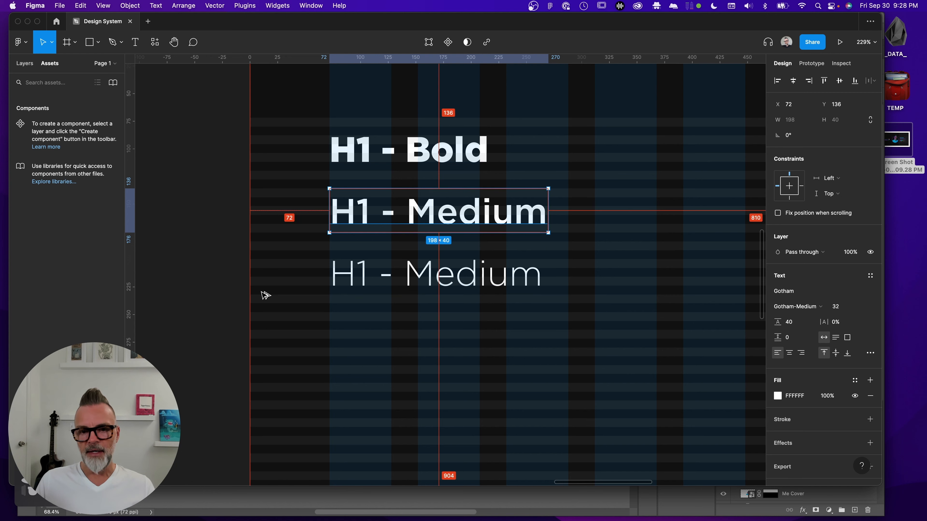
left_click(184, 232)
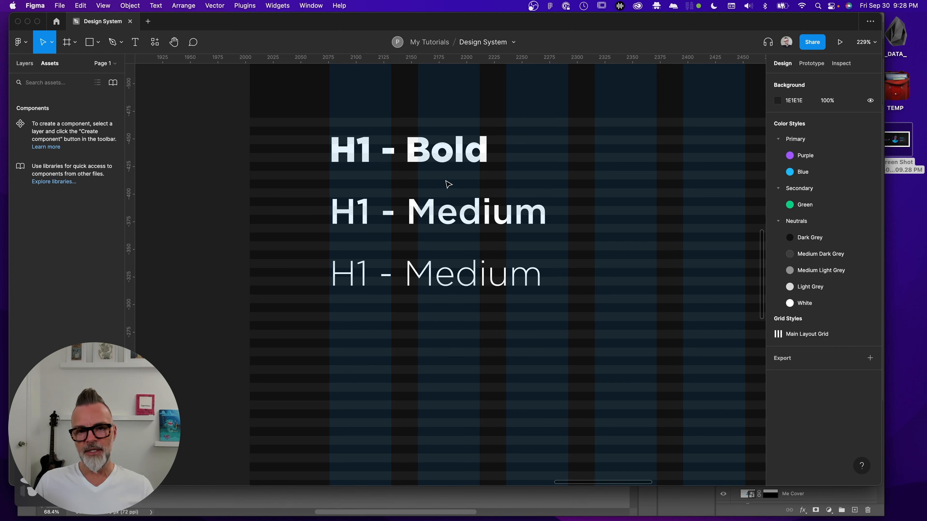
scroll(456, 197, "down", 5)
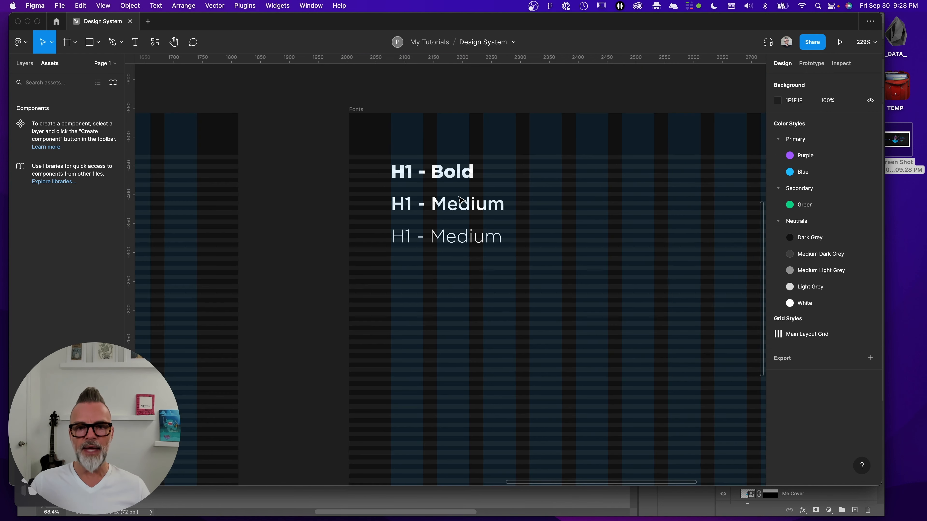
scroll(481, 234, "right", 3)
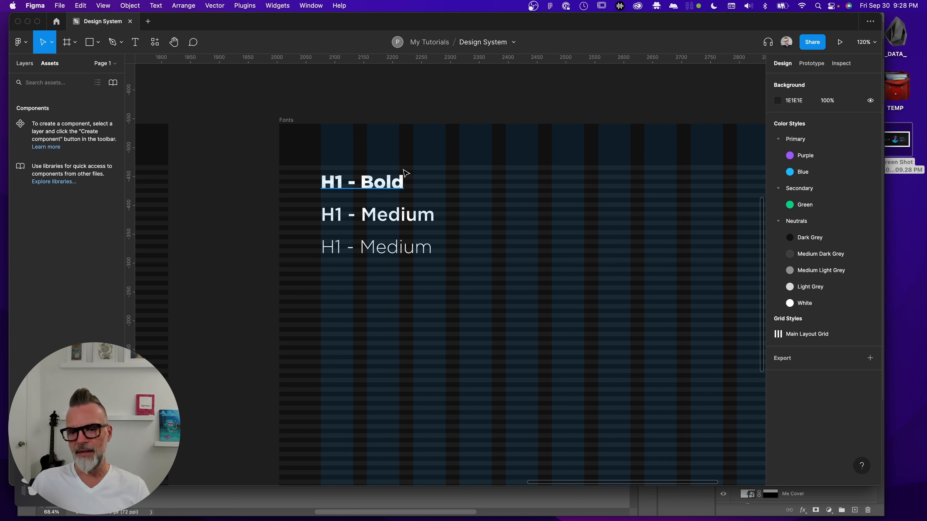
left_click(378, 183)
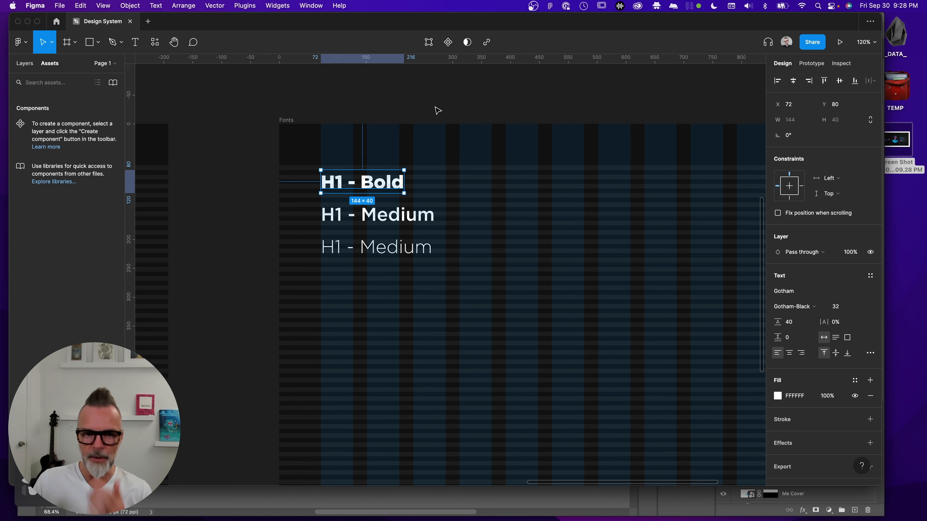
scroll(401, 184, "right", 5)
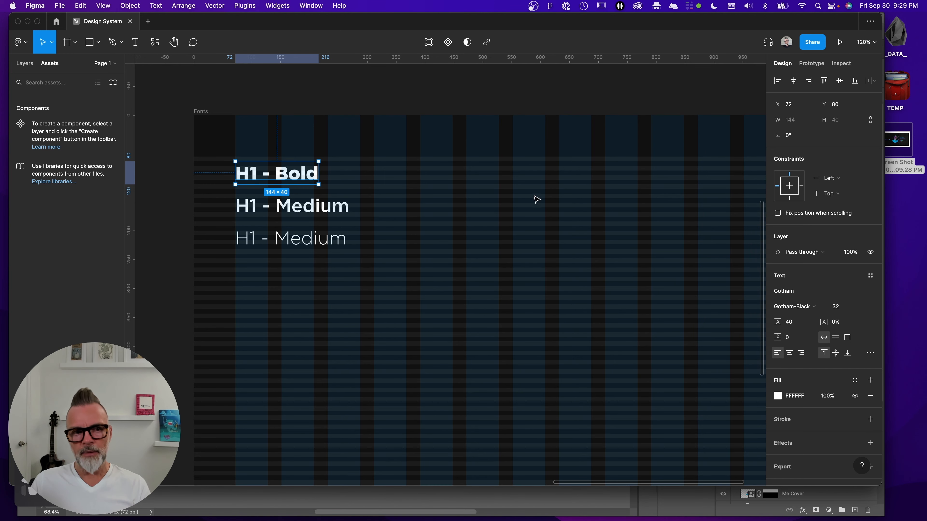
scroll(384, 255, "down", 5)
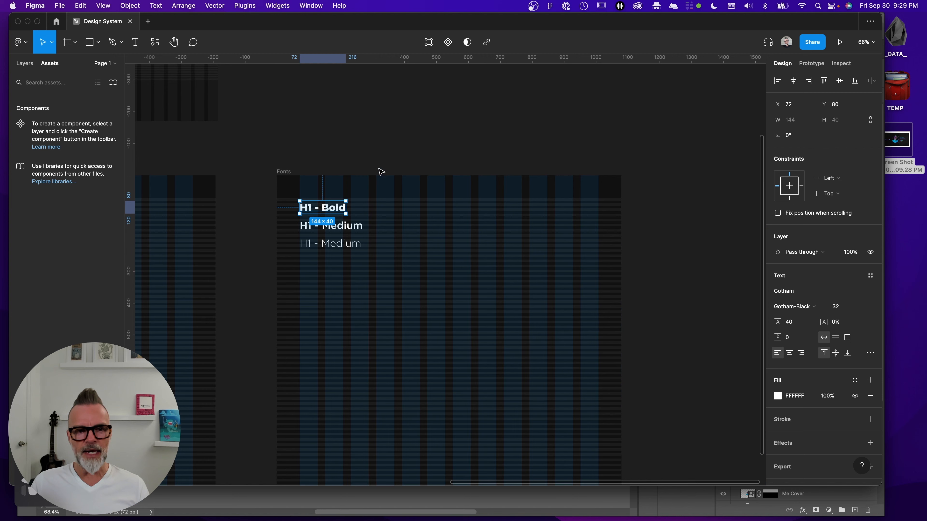
Duplicate the three H1 samples as a group further down the Fonts frame, with the first copy at Y 320
left_click(375, 139)
left_click(330, 208)
left_click(346, 227, "shift")
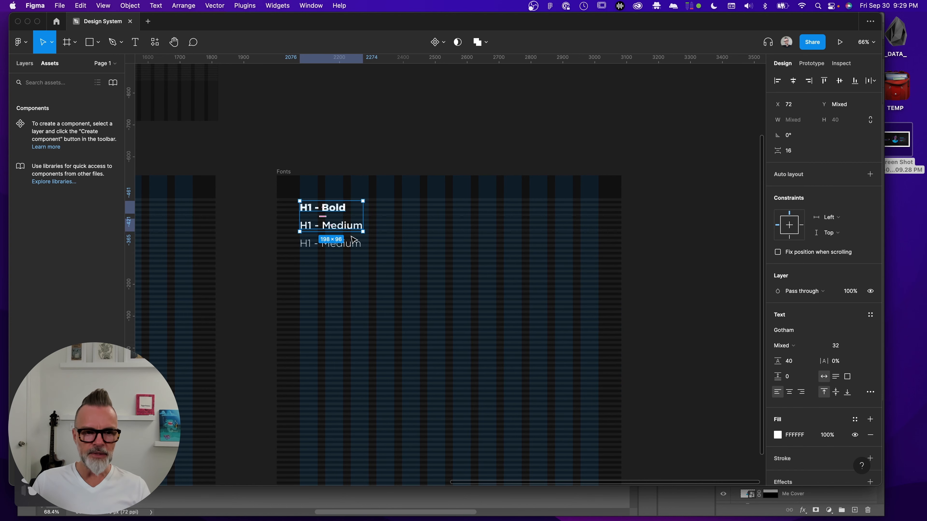
left_click(351, 243, "shift")
left_click_drag(354, 248, 367, 321)
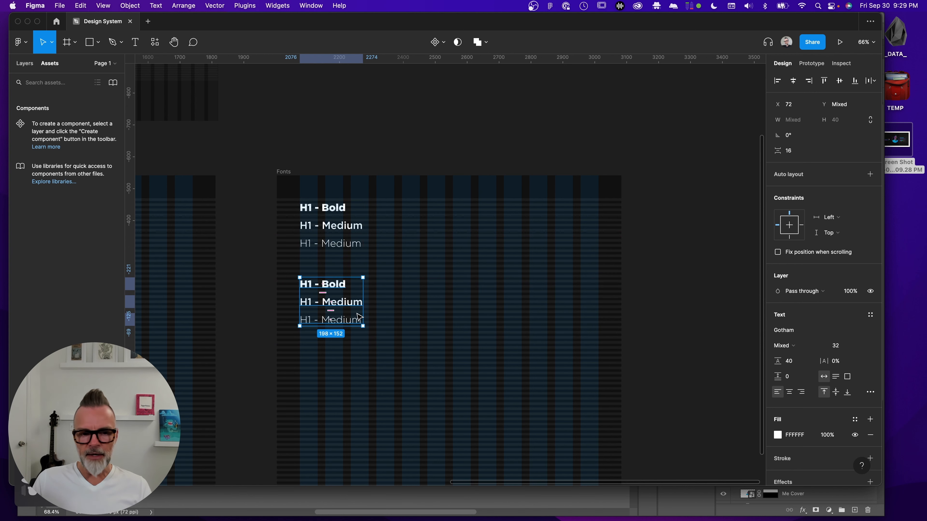
Replace "H1" with "Body" in each of the three copied samples
double_click(309, 287)
double_click(307, 285)
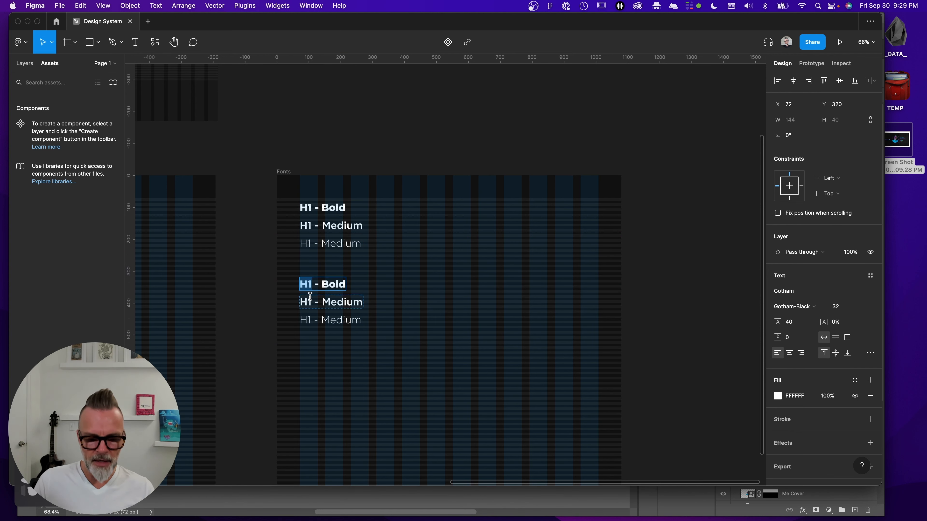
type("Body")
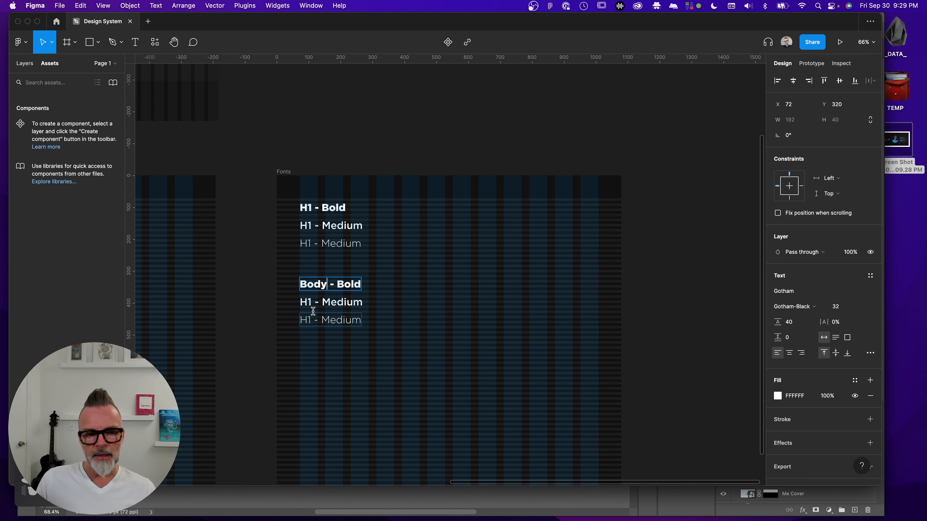
double_click(313, 302)
left_click_drag(313, 302, 297, 299)
type("Body")
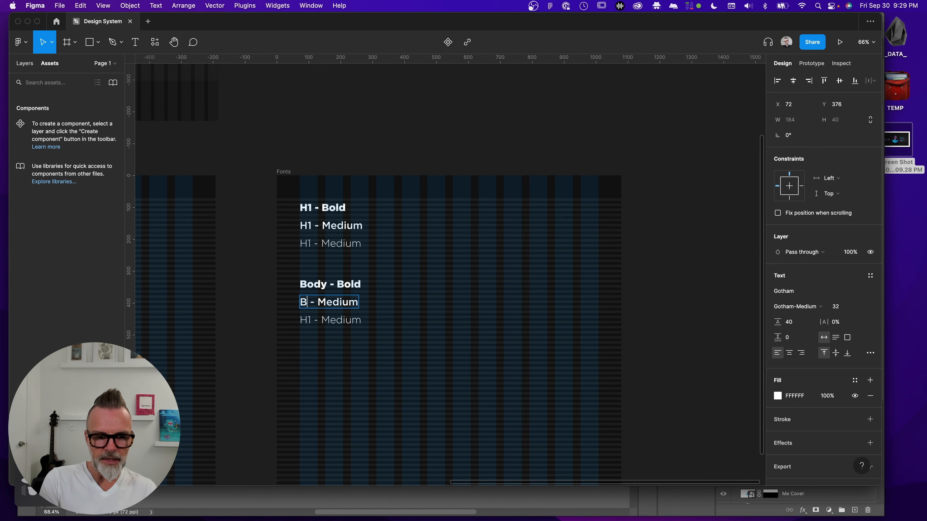
double_click(310, 319)
left_click_drag(310, 320, 241, 322)
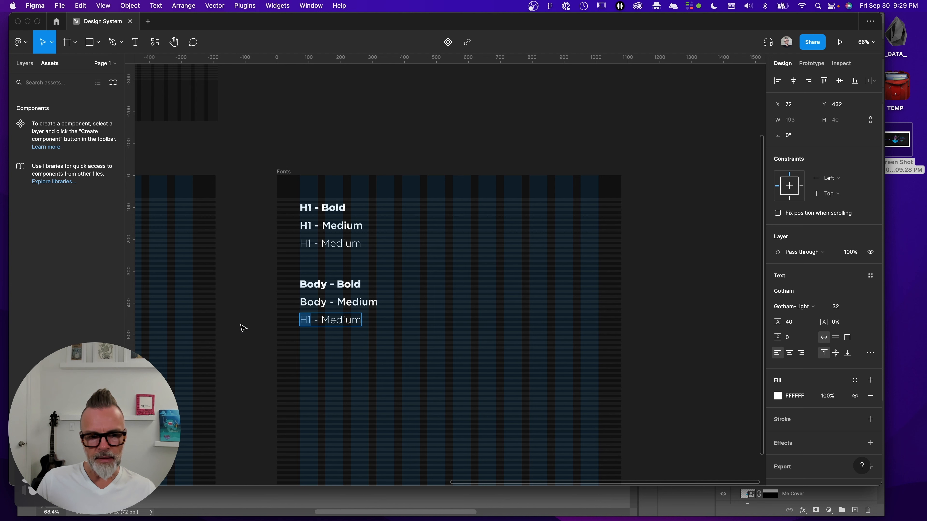
type("Body")
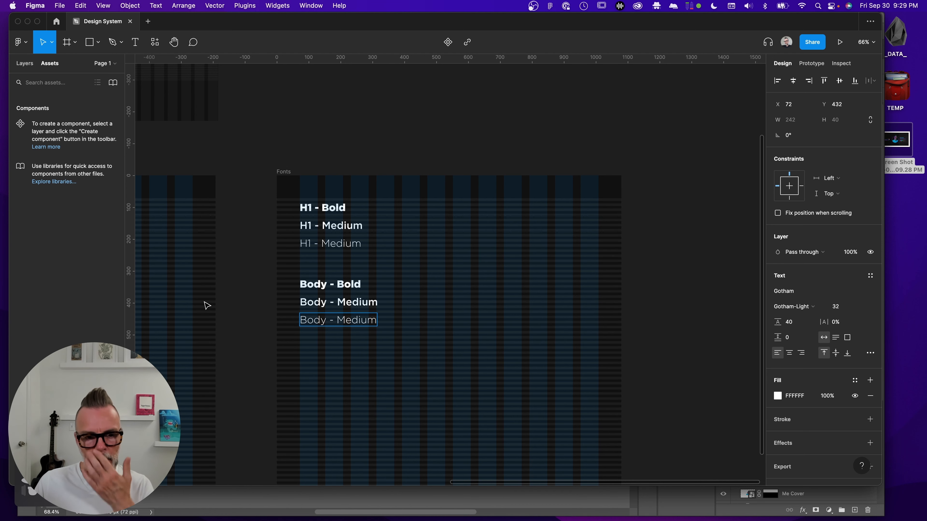
key("Escape")
Set the font size of all three Body samples to 16
left_click(361, 291)
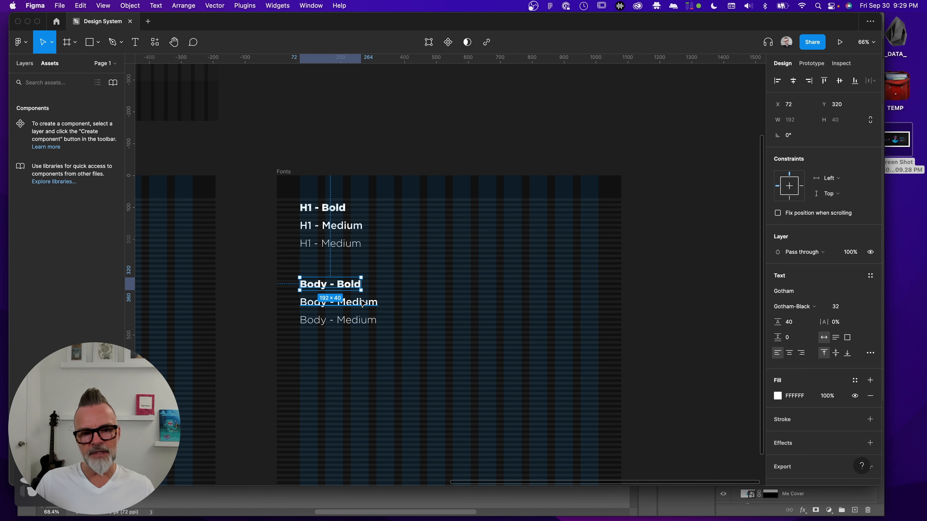
left_click(363, 305, "shift")
left_click(367, 323, "shift")
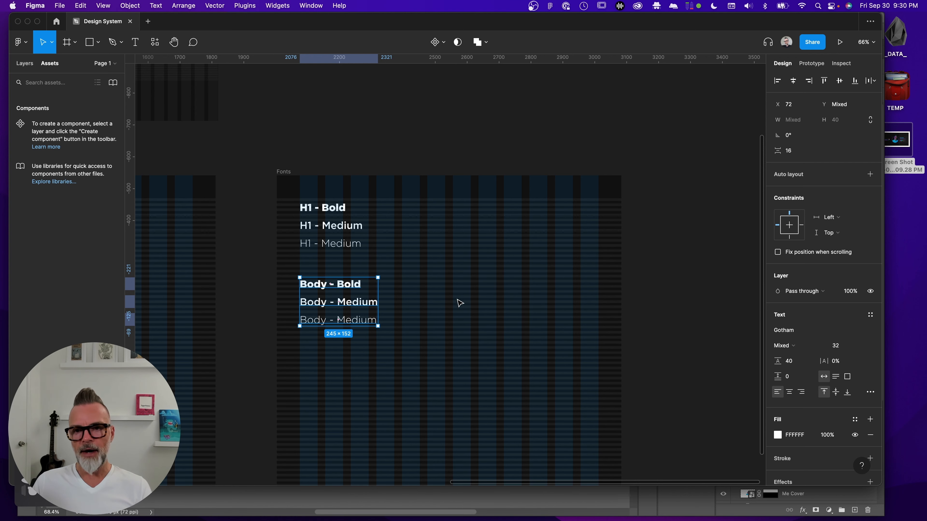
scroll(490, 271, "down", 3)
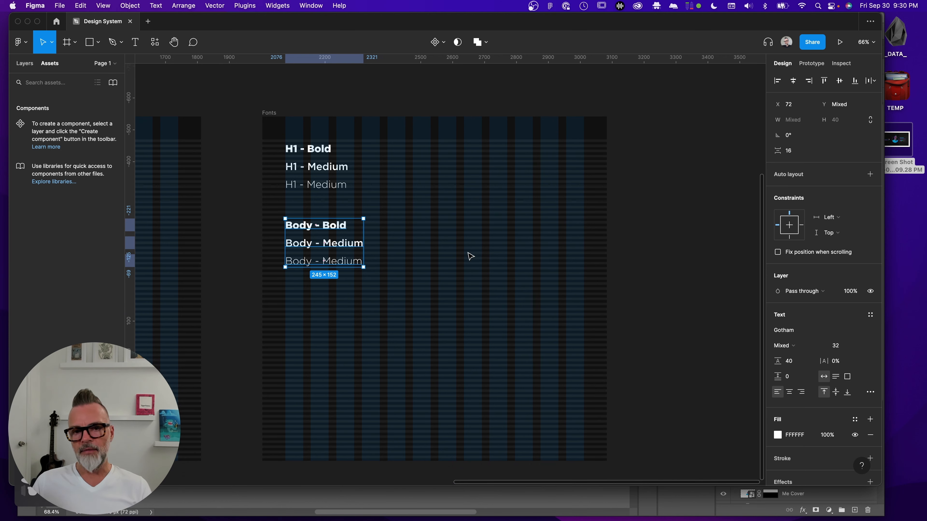
left_click(327, 228)
left_click(337, 243, "shift")
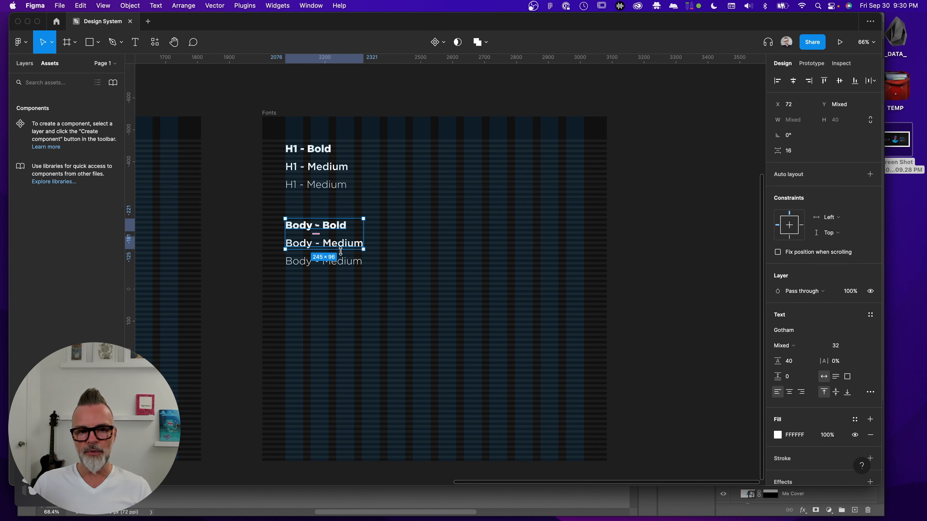
left_click(347, 265, "shift")
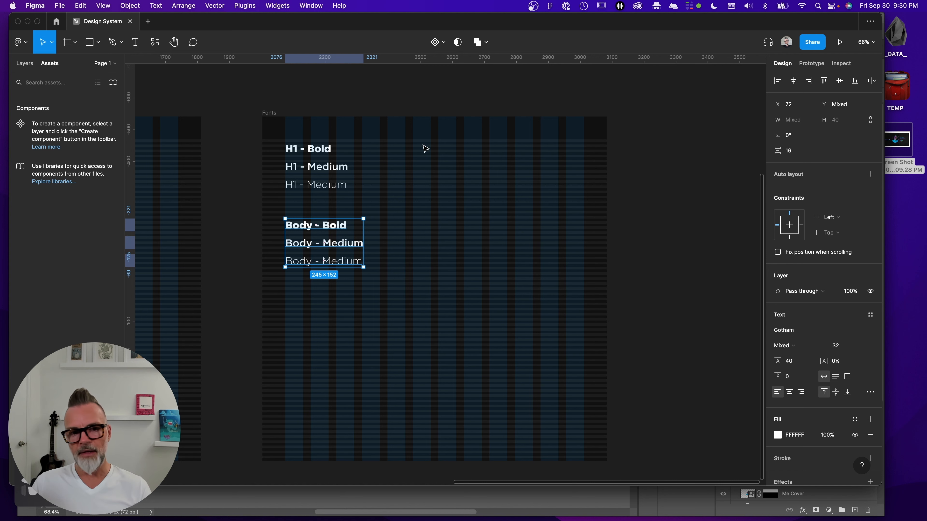
left_click(841, 347)
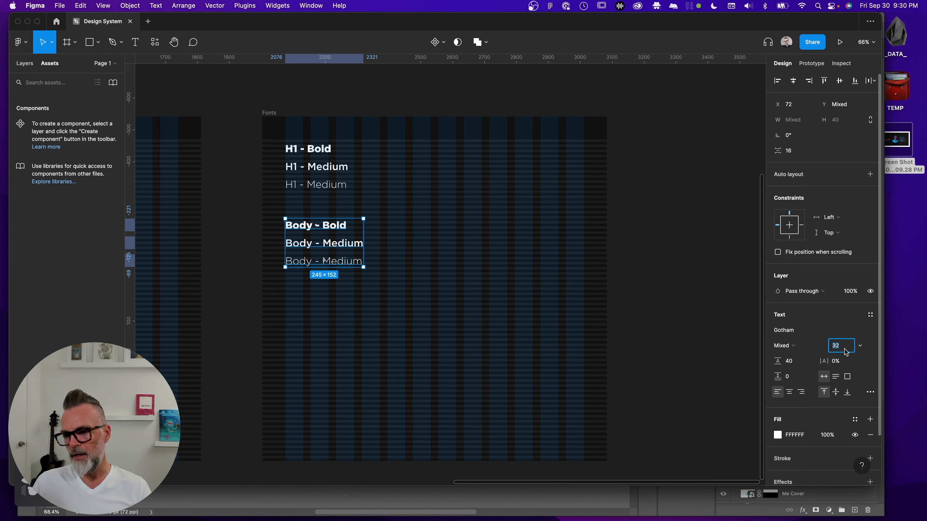
type("1")
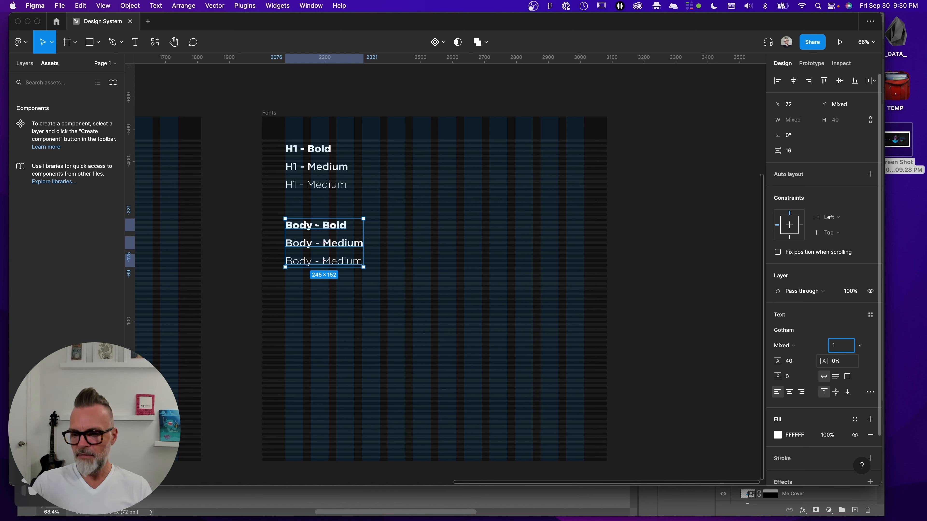
type("46")
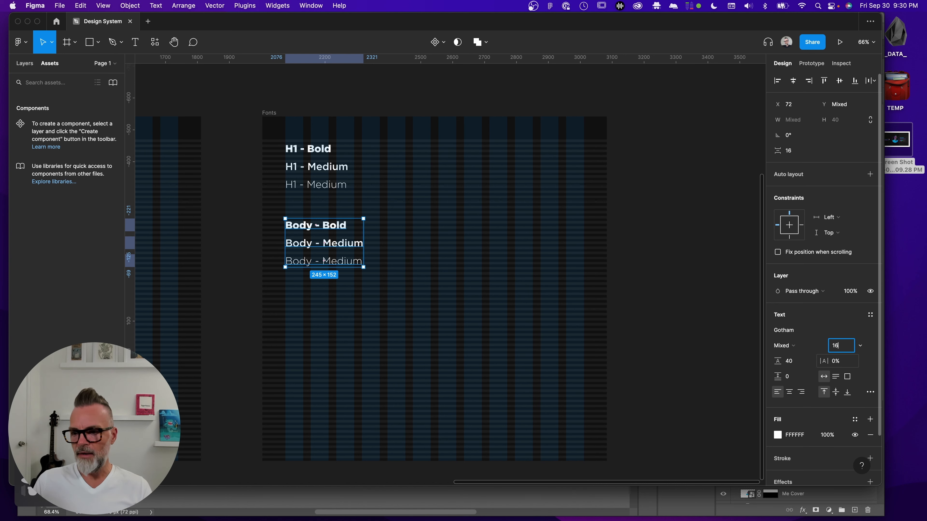
key("Return")
Change the first Body sample's text to "Body - Black"
double_click(306, 224)
double_click(308, 225)
type("Black")
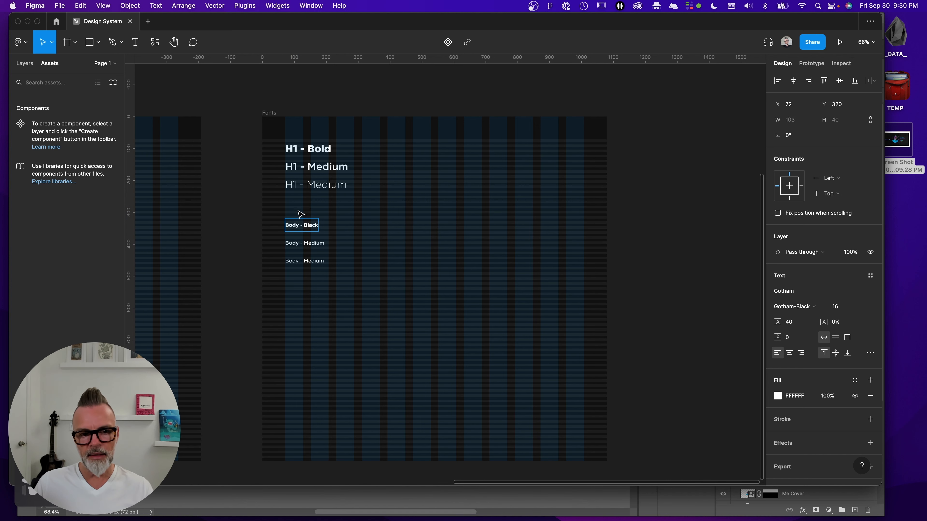
Set the font style of the "H1 - Bold" sample to Gotham-Bold
double_click(325, 149)
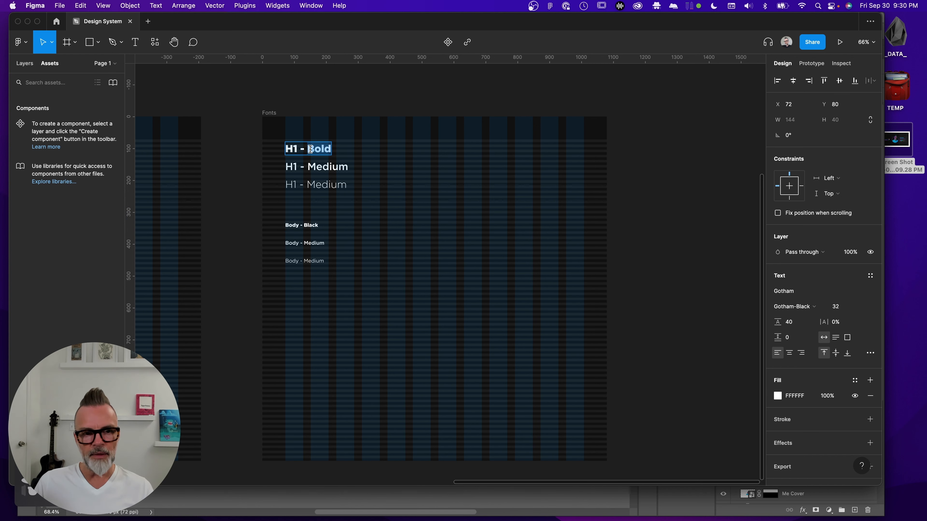
key("Escape")
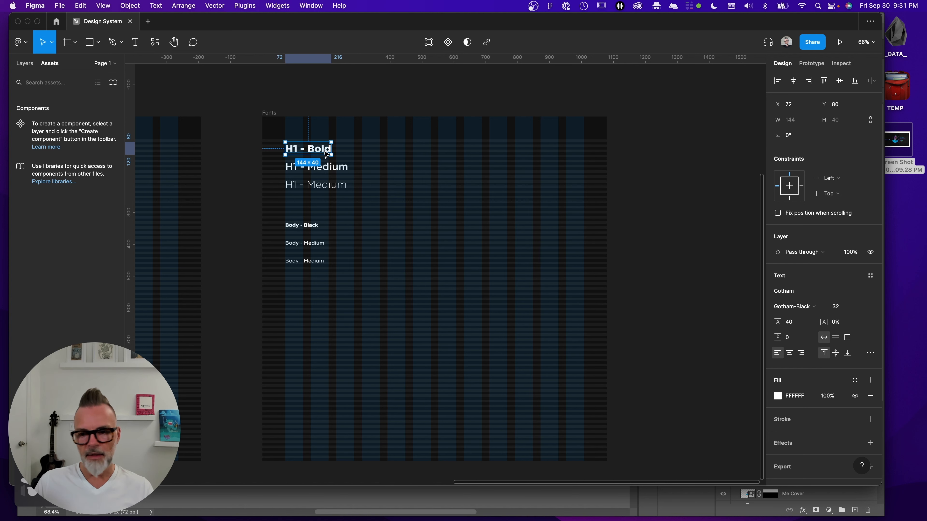
left_click(808, 306)
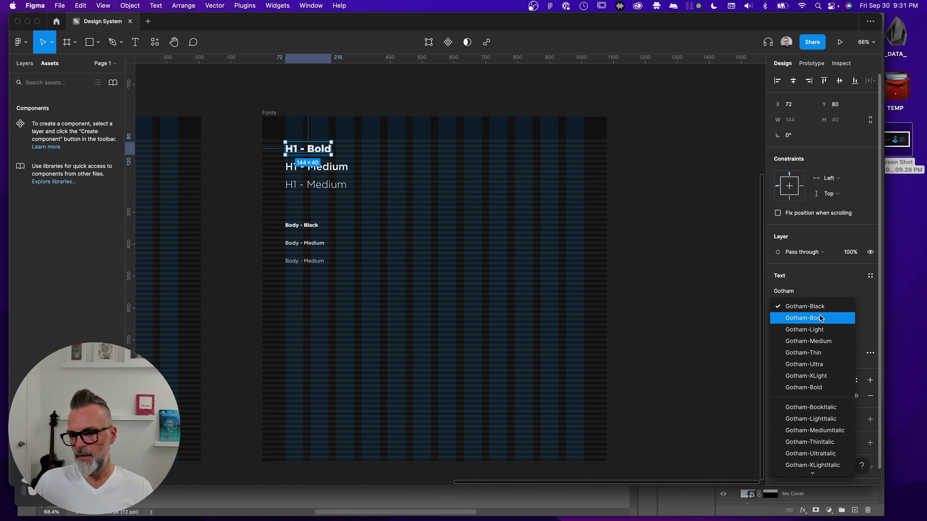
left_click(822, 387)
key("Escape")
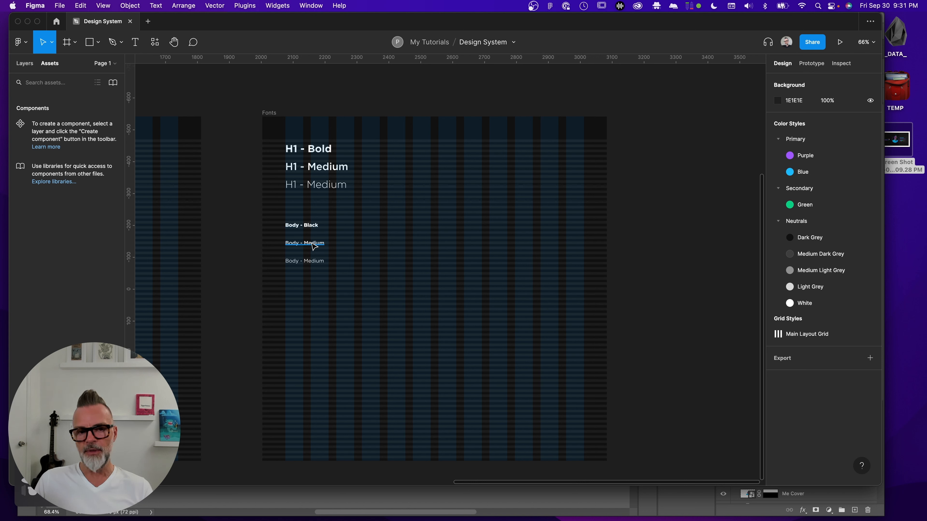
Select the "Body - Black" sample and inspect how its text box fits the grid rows
scroll(315, 241, "up", 1)
scroll(315, 241, "left", 1)
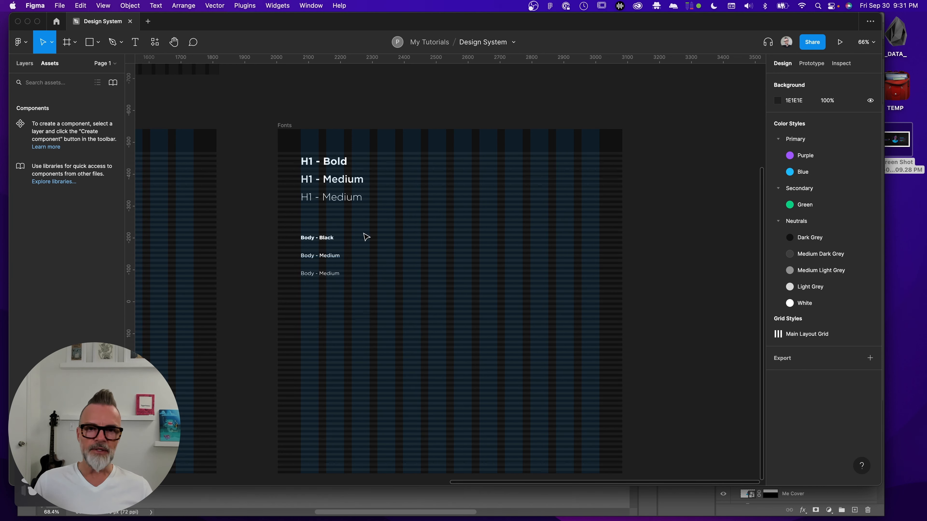
left_click(316, 240)
scroll(306, 238, "up", 5)
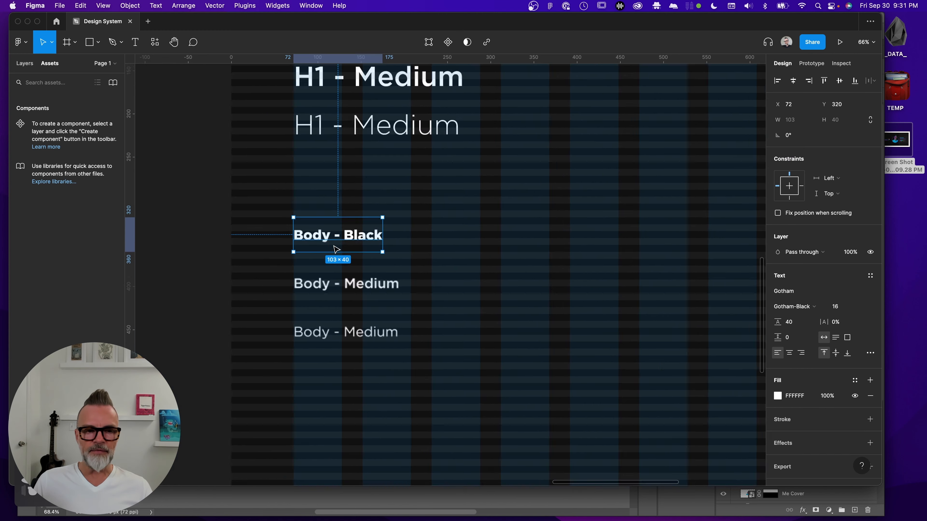